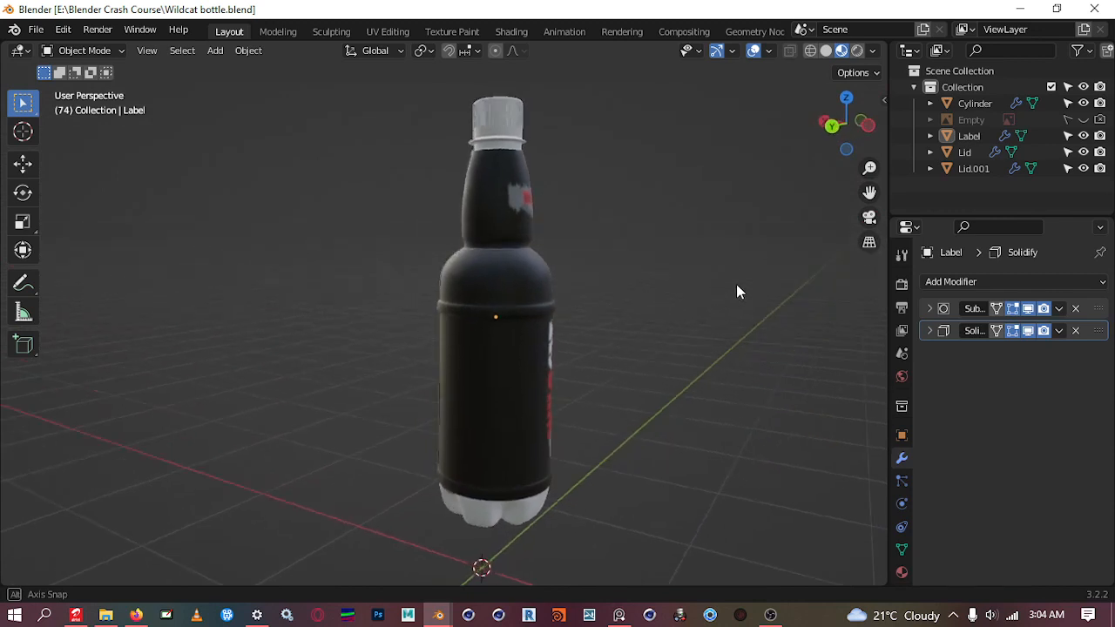
Add a cube mesh at the world origin, under the bottle
scroll(549, 304, down, 2)
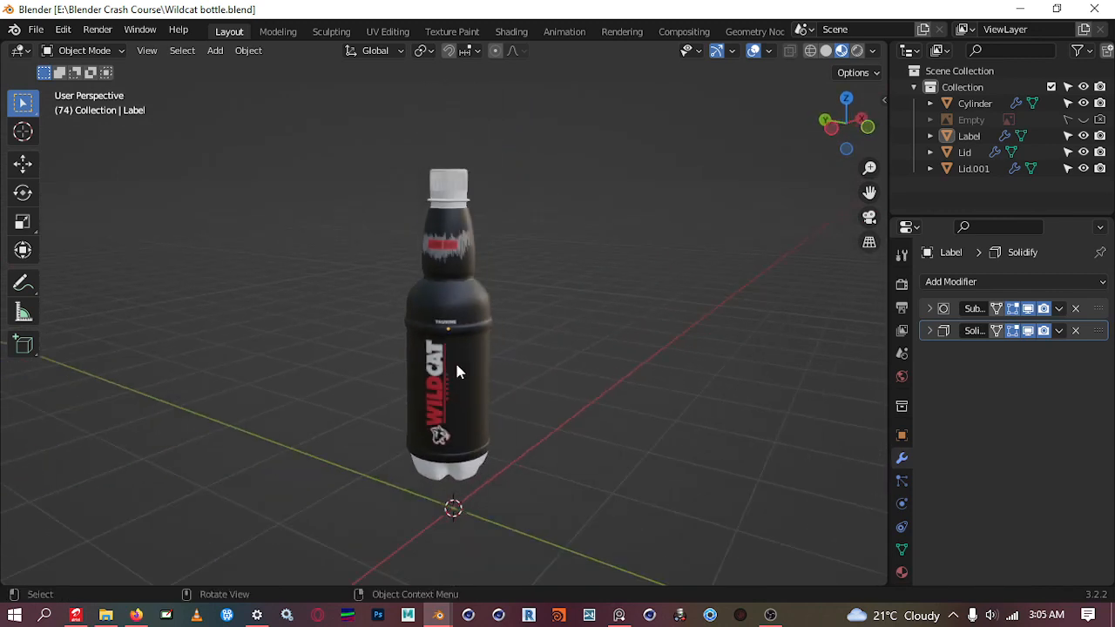
scroll(434, 354, down, 3)
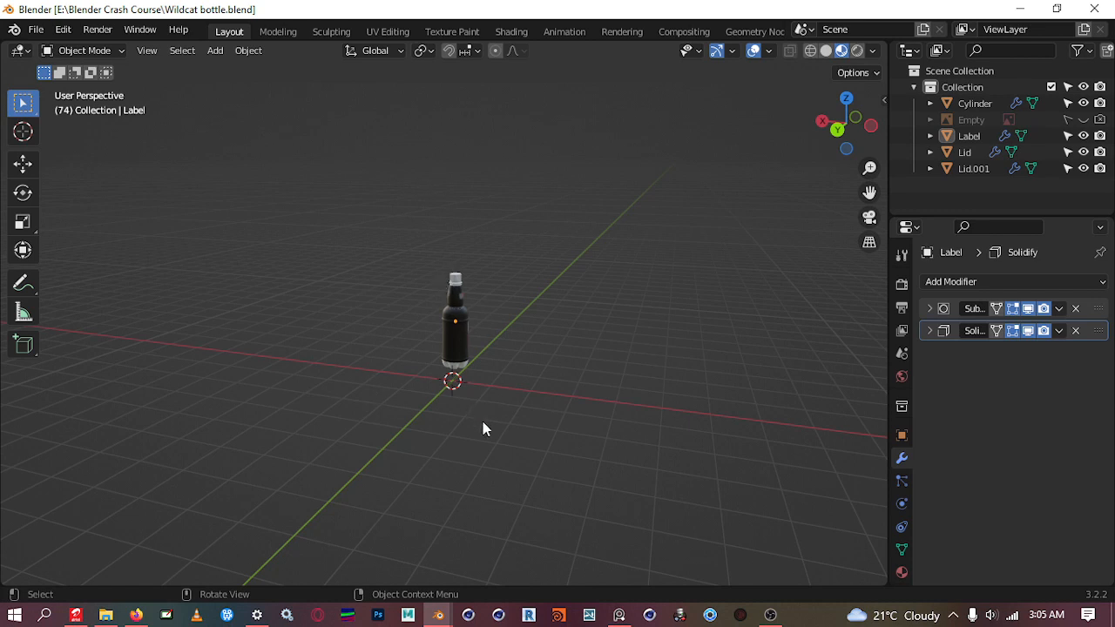
key(shift+a)
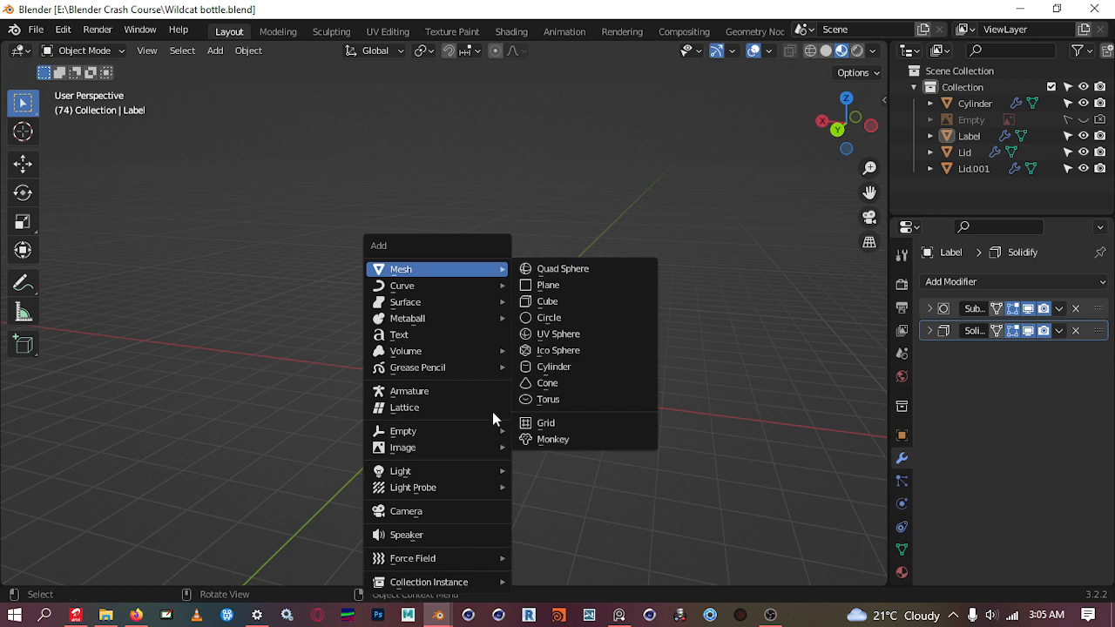
key(shift+a)
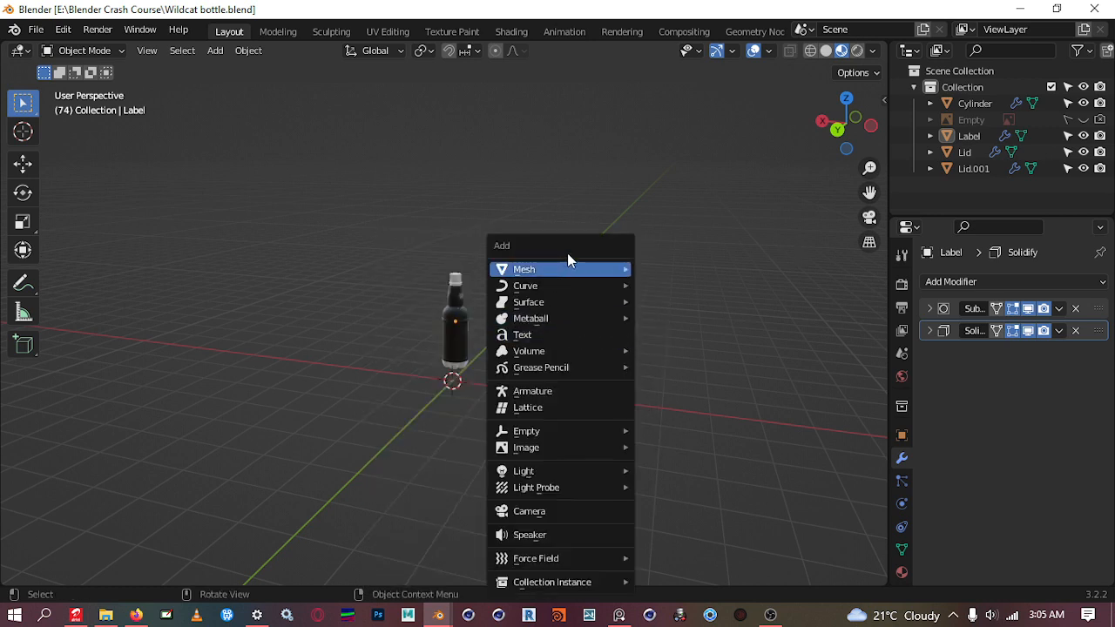
mouse_move(582, 269)
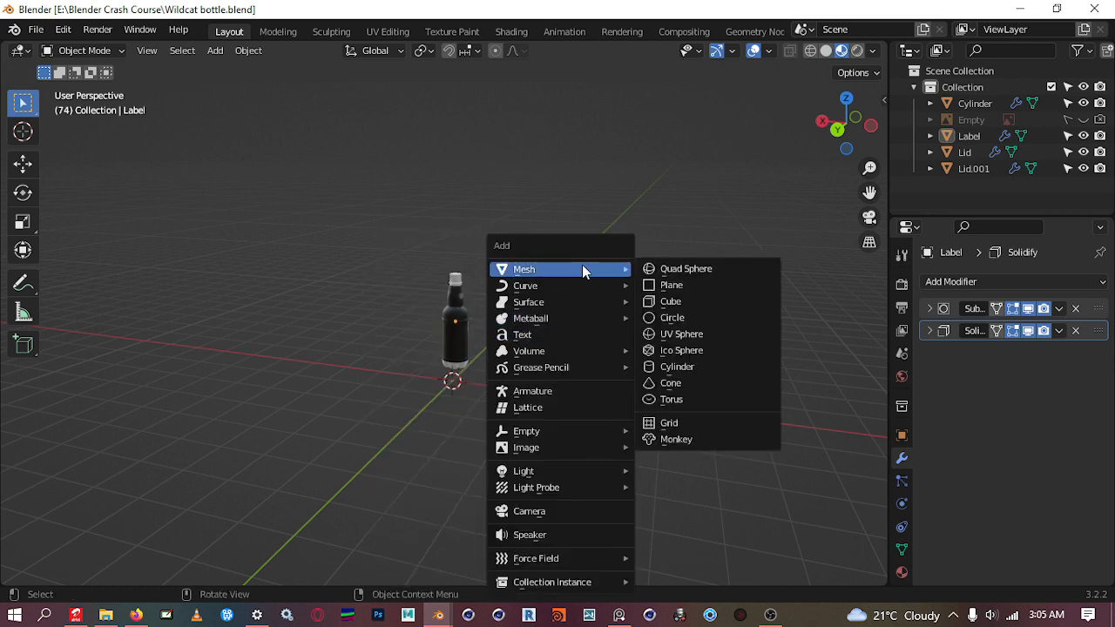
click(695, 301)
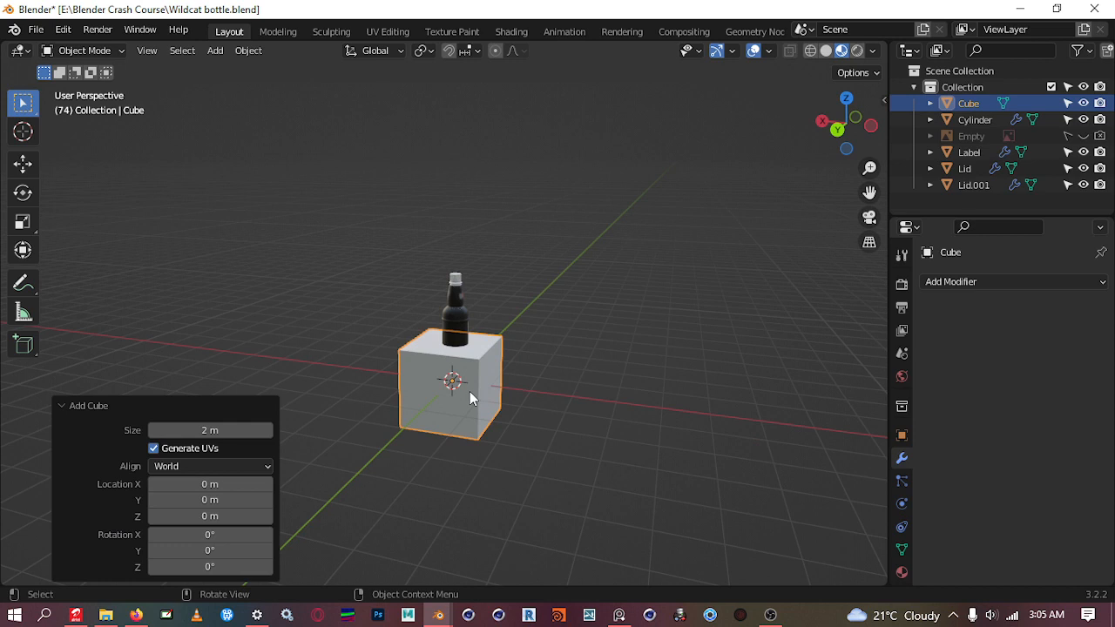
key(s)
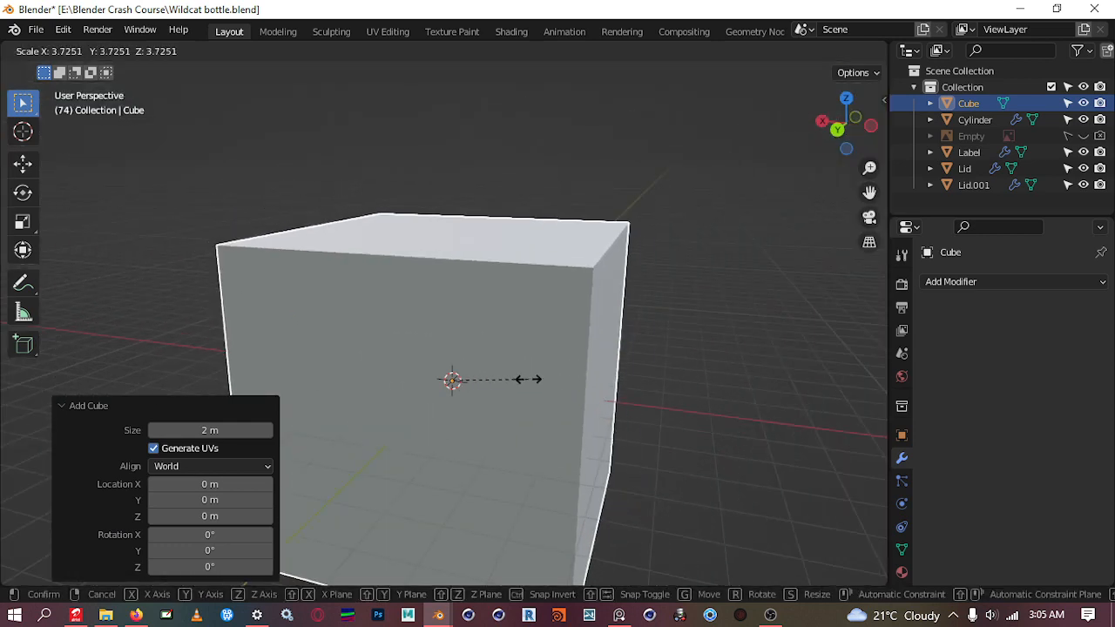
click(538, 380)
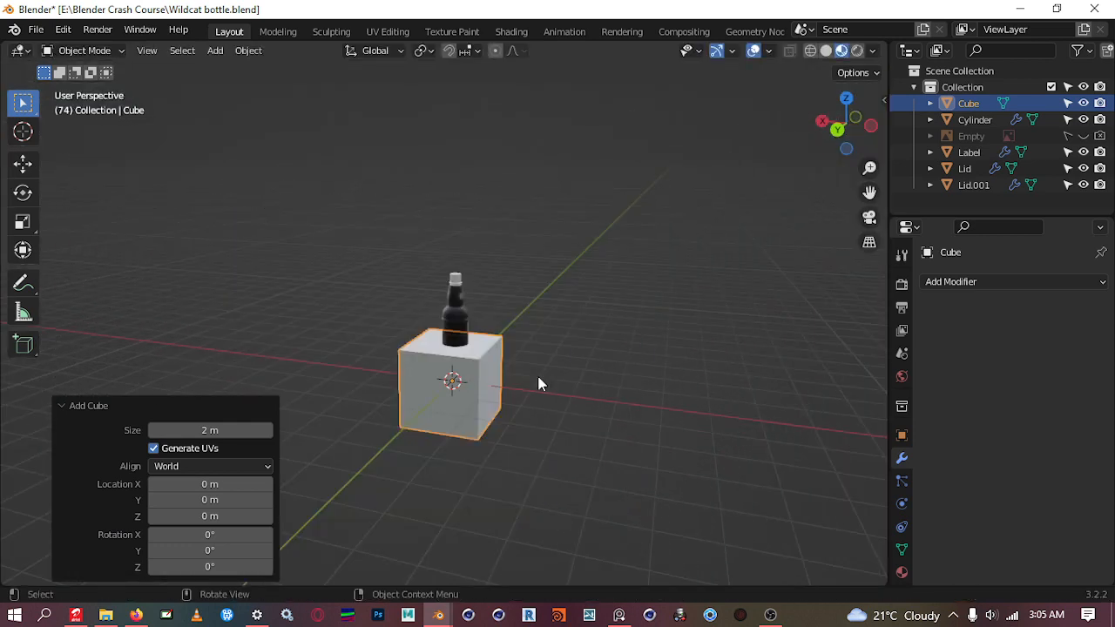
In the front view, move the cube up 1 m along the Z axis
key(KP_1)
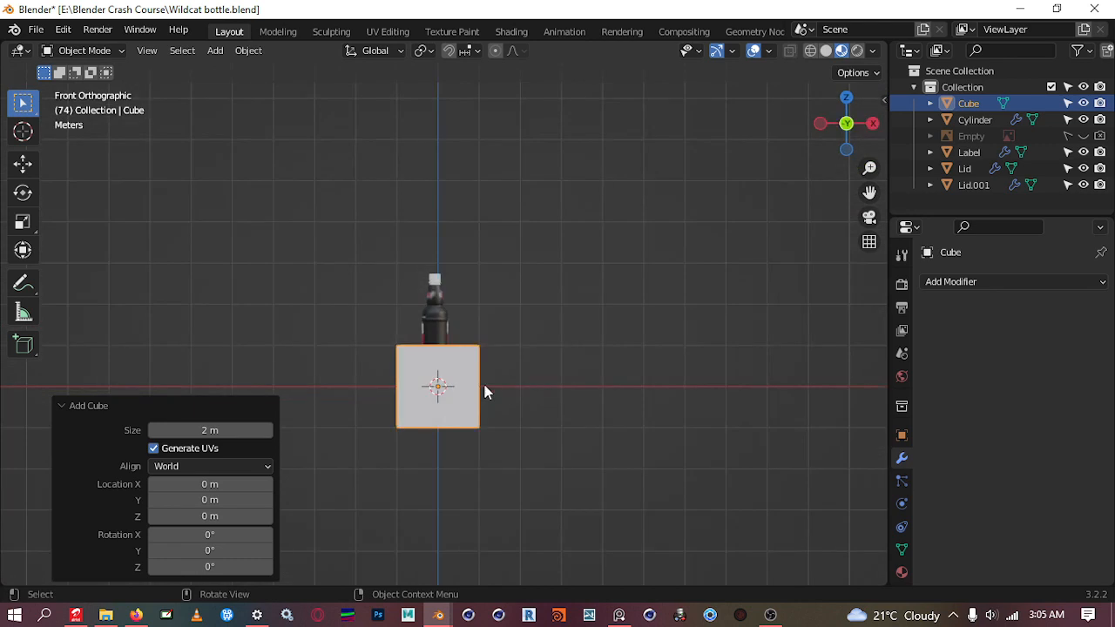
key(g)
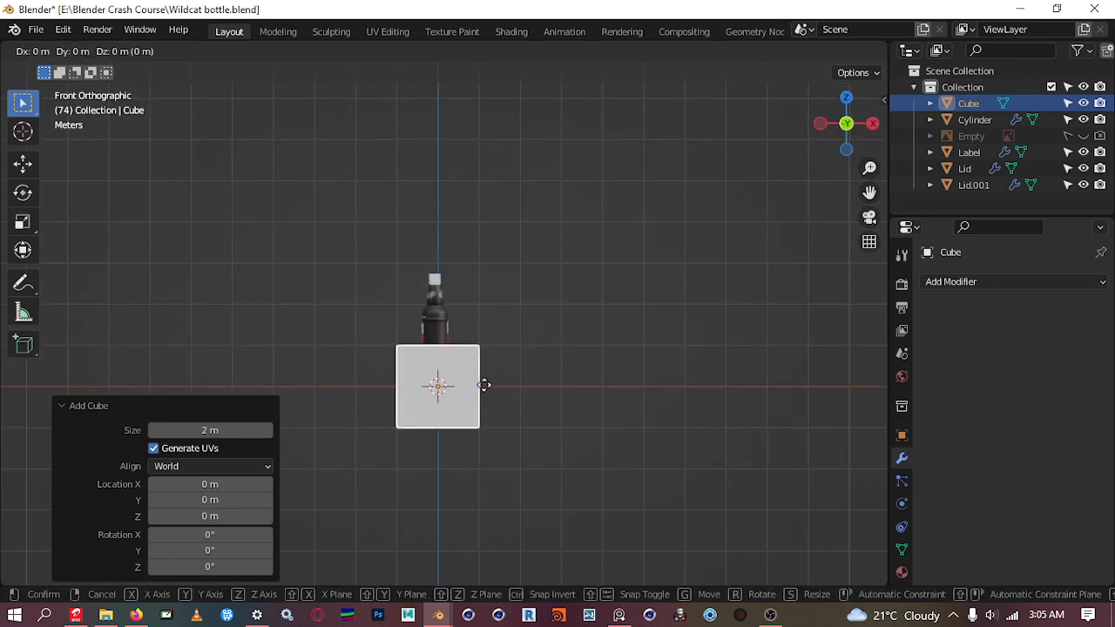
key(z)
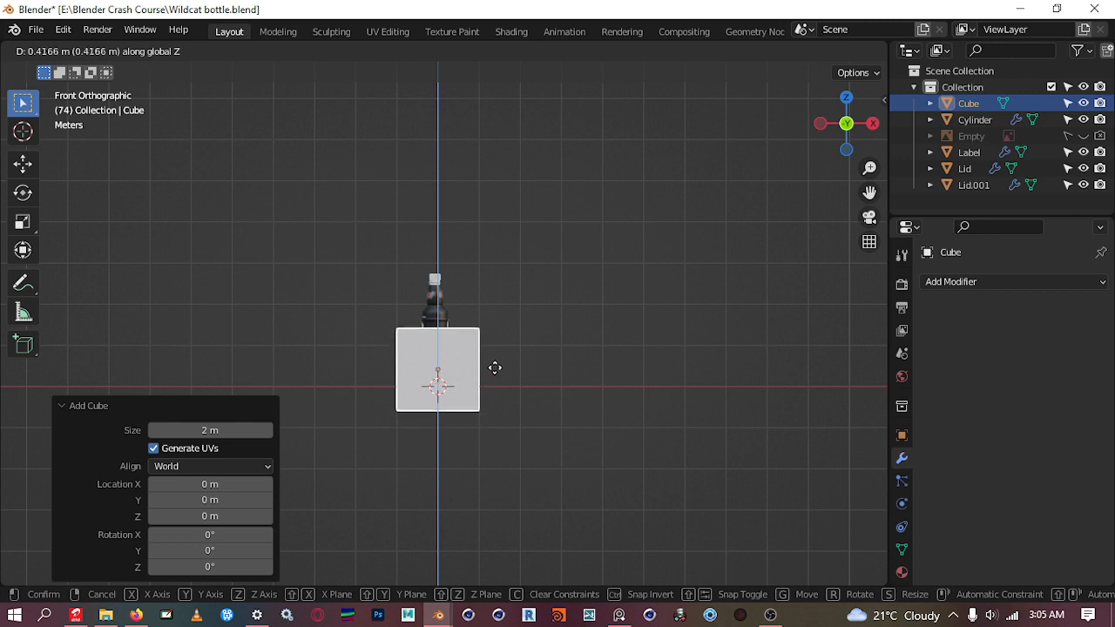
key(ctrl)
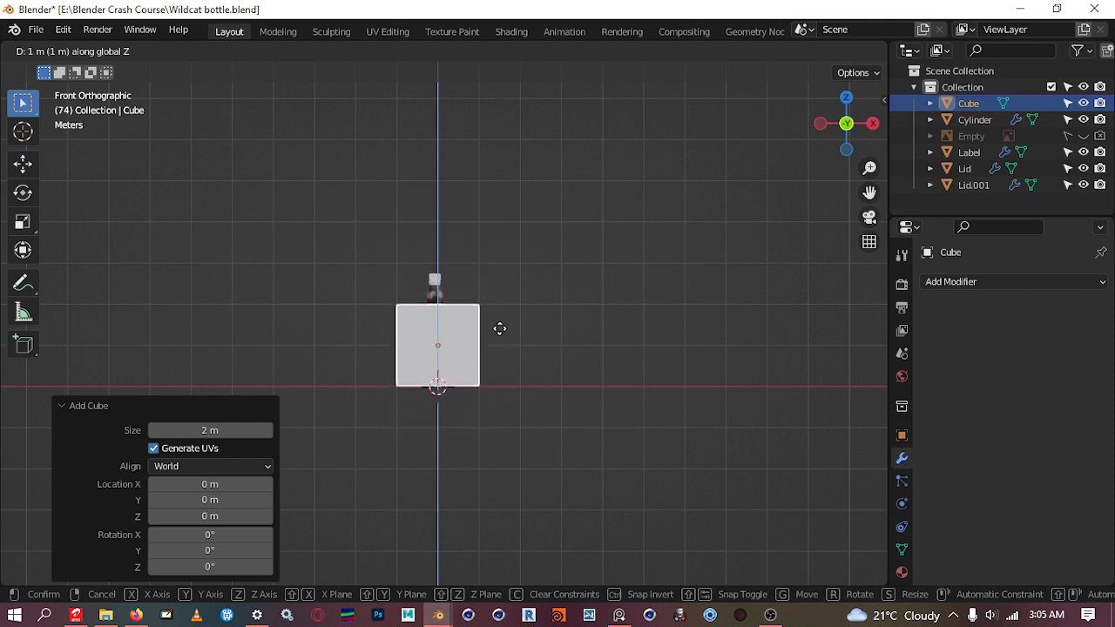
click(500, 324)
Scale the cube up uniformly by a factor of about 8.15 so it encloses the bottle
scroll(535, 303, down, 3)
middle_drag(483, 275, 516, 331)
key(s)
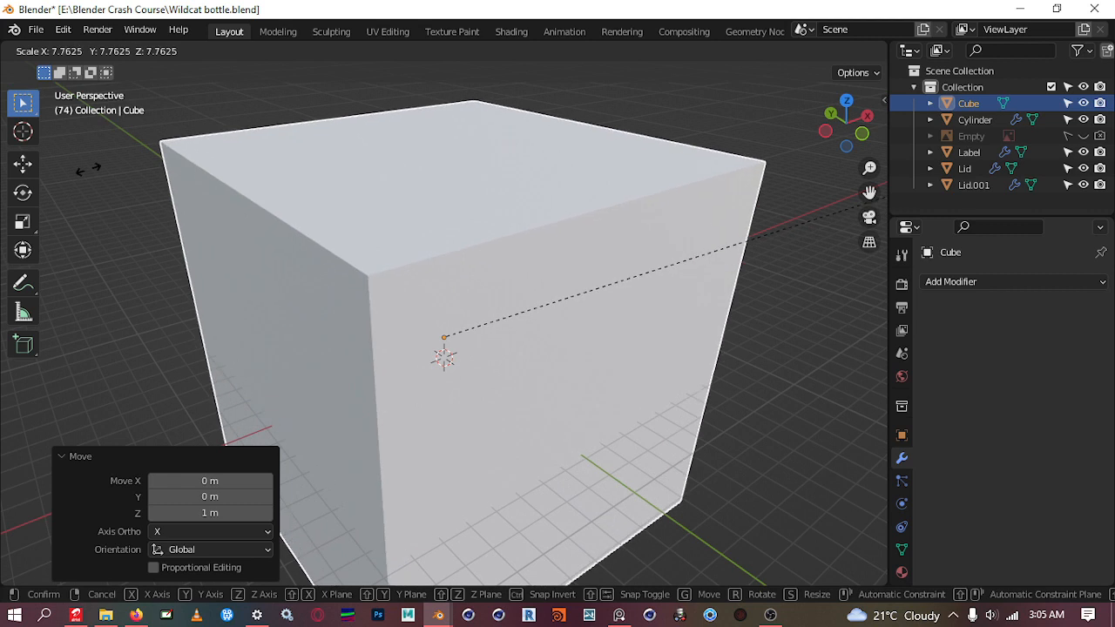
click(118, 172)
Raise the enlarged cube 7 m along the Z axis so its base lines up with the ground in front view
scroll(155, 197, down, 5)
middle_drag(156, 190, 351, 148)
key(KP_1)
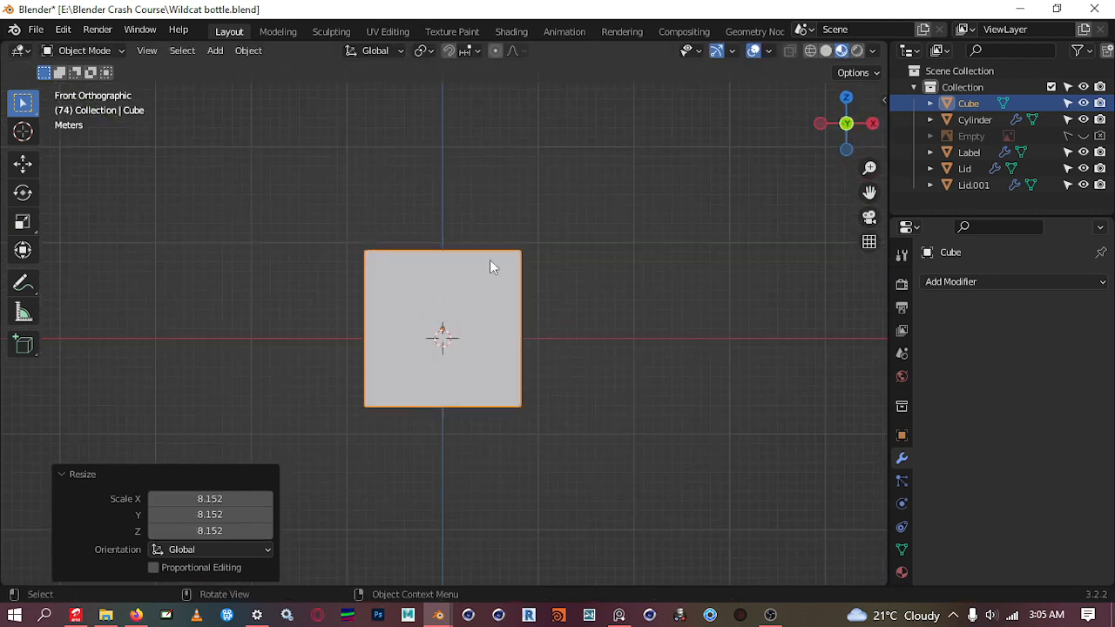
key(g)
key(z)
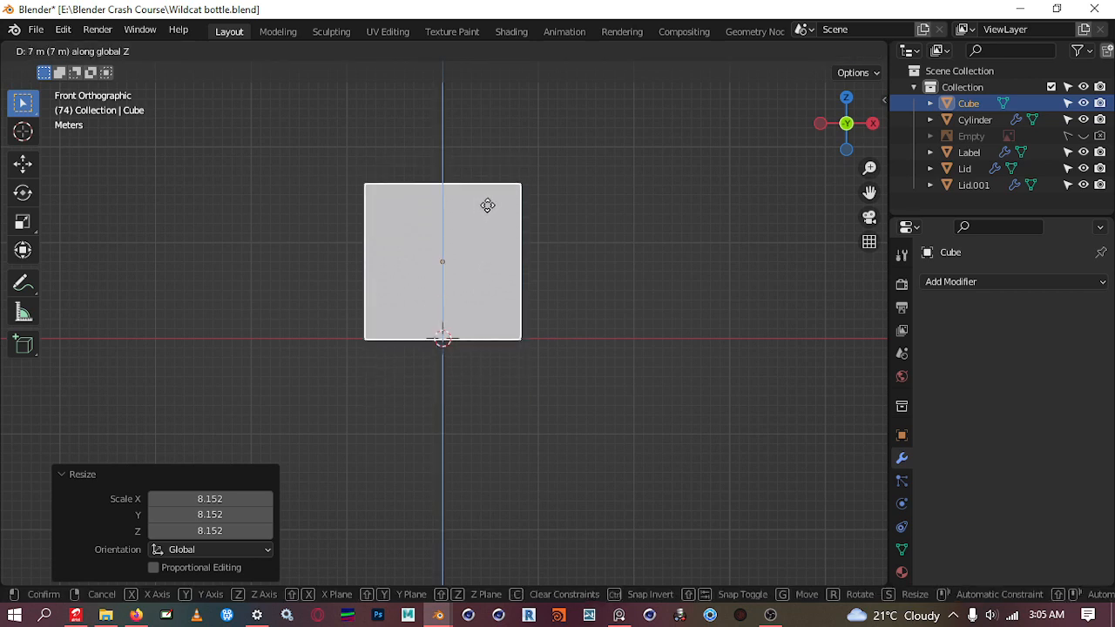
click(487, 200)
In face mode, delete three side faces of the cube, keeping only the floor, the ceiling and the wall on the negative X side
scroll(506, 313, up, 8)
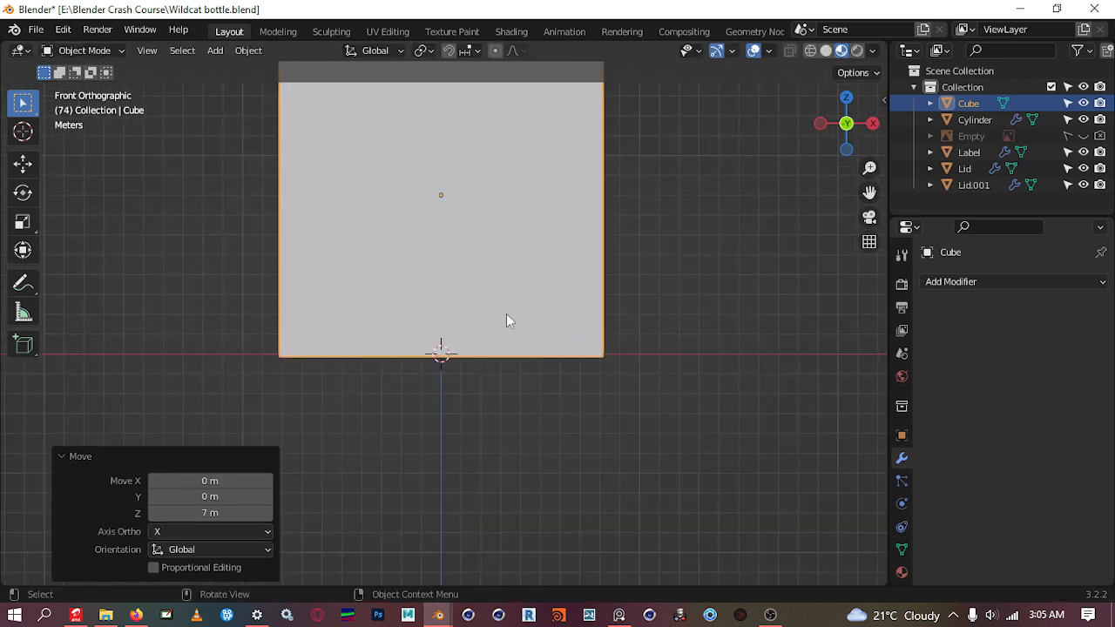
scroll(504, 318, down, 1)
scroll(522, 261, down, 2)
middle_drag(528, 233, 386, 247)
scroll(504, 248, down, 9)
scroll(423, 215, up, 3)
middle_drag(423, 216, 445, 250)
scroll(445, 250, up, 2)
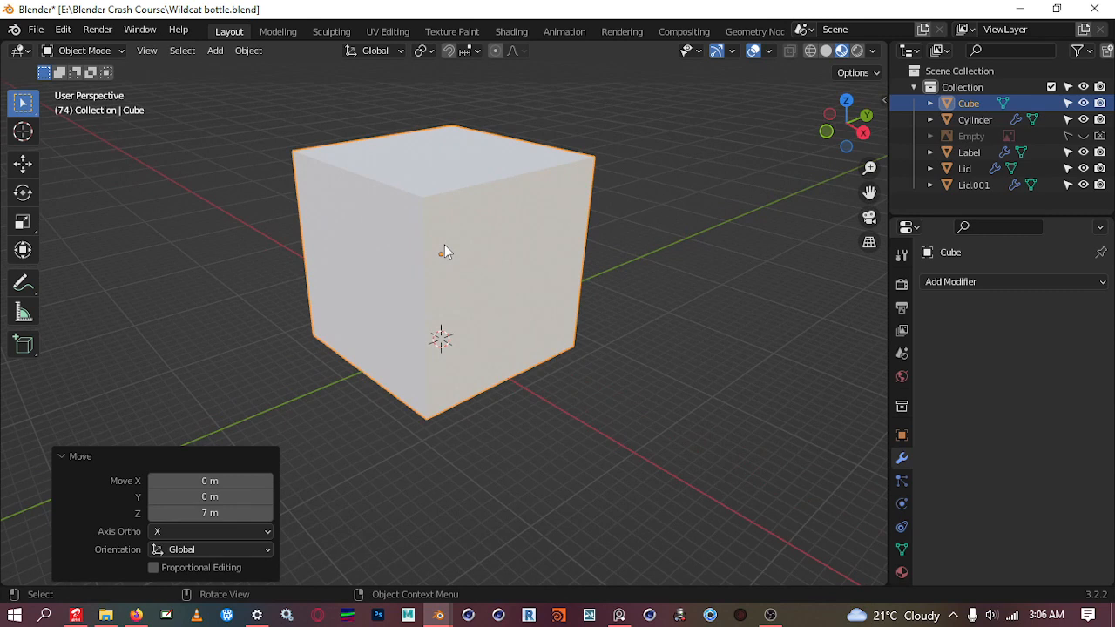
key(ctrl+Tab)
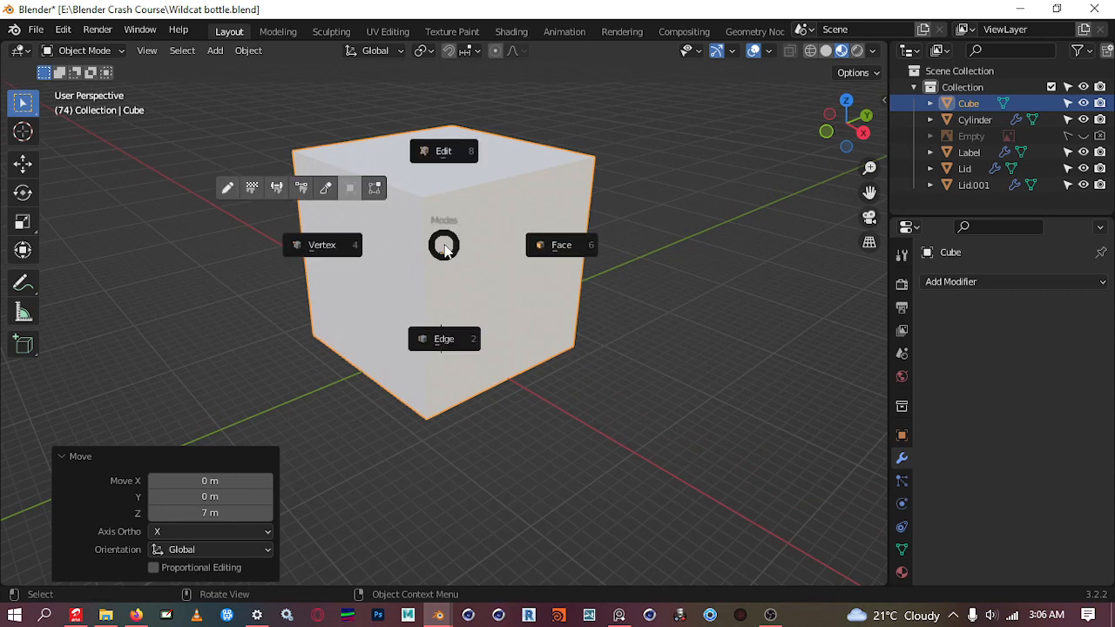
click(547, 245)
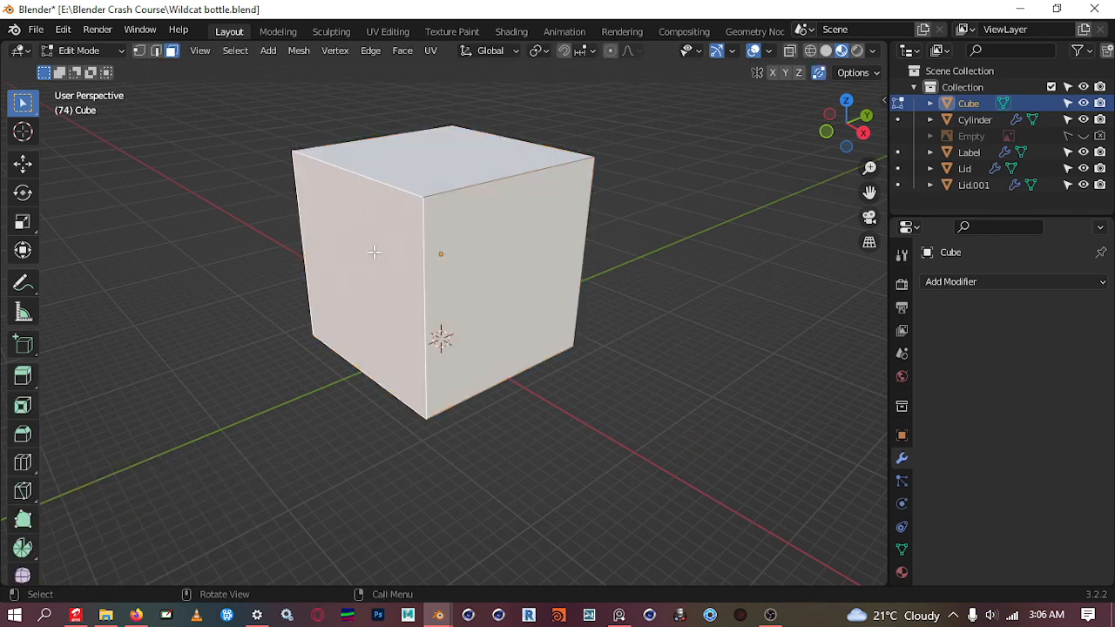
key(x)
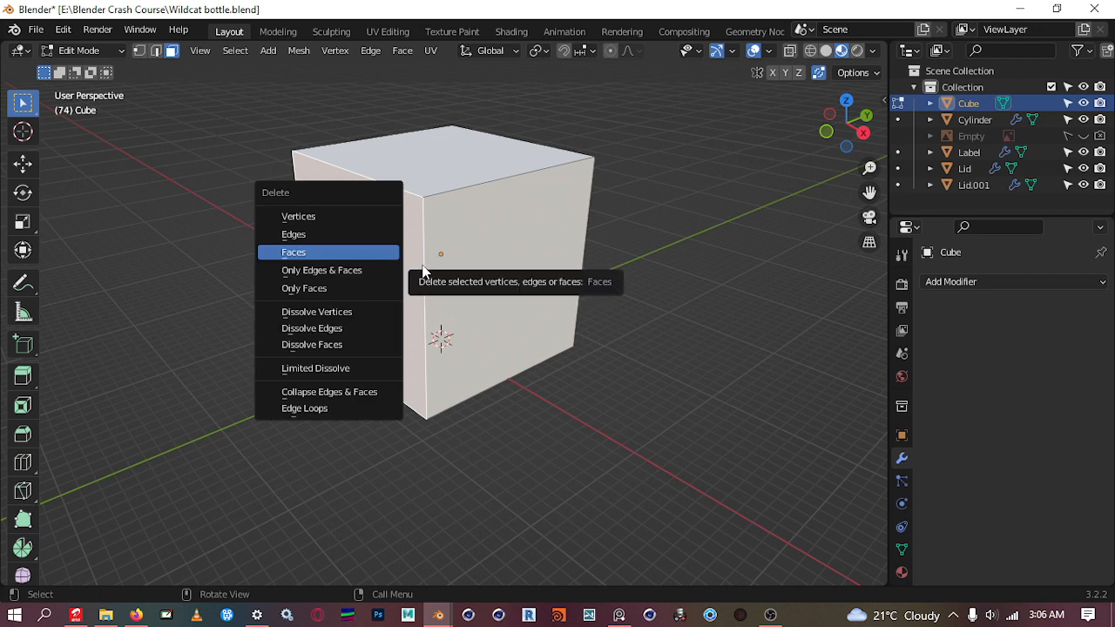
key(Escape)
shift+click(398, 256)
click(479, 254)
middle_drag(646, 230, 508, 229)
key(x)
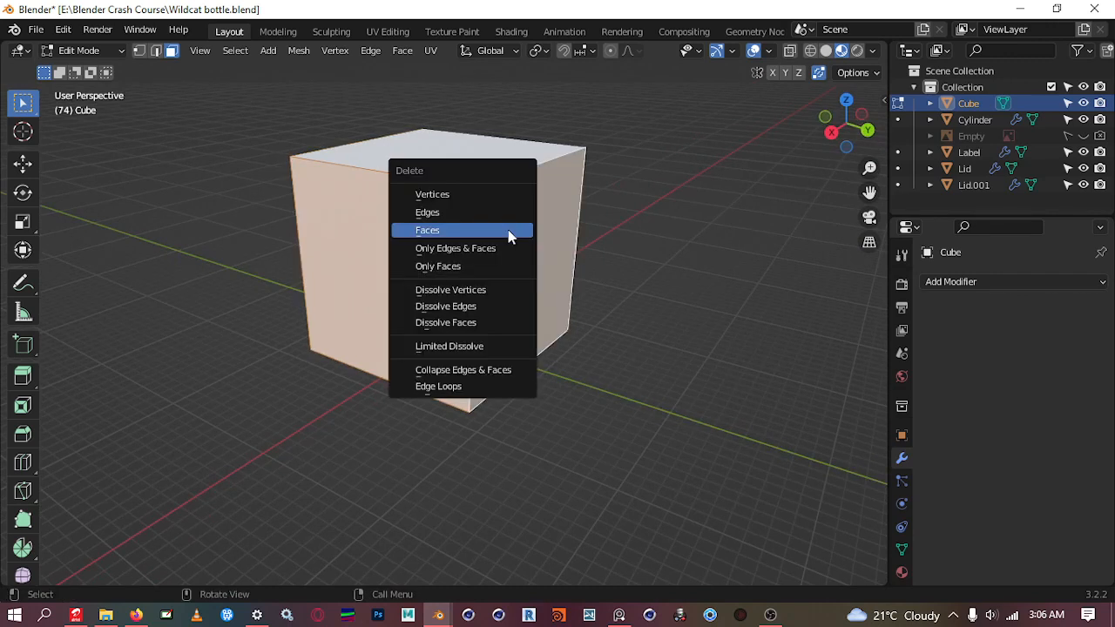
click(511, 233)
Return to object mode and raise the open cube about 0.21 m along the Z axis to meet the bottle's base
middle_drag(507, 229, 632, 369)
scroll(456, 345, up, 4)
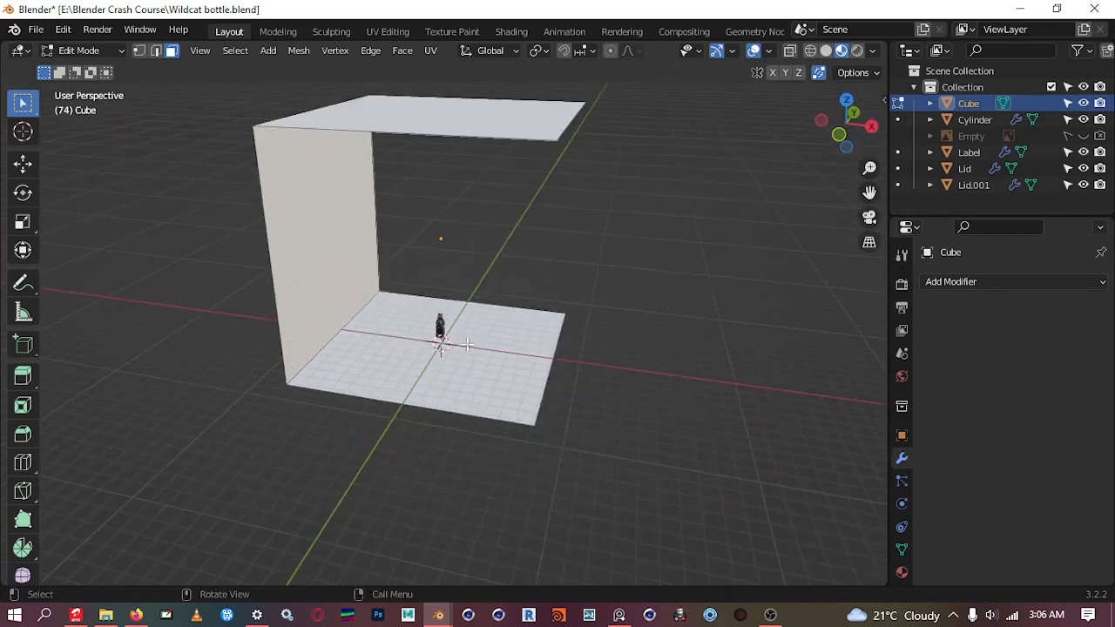
middle_drag(456, 345, 484, 329)
middle_drag(403, 323, 282, 294)
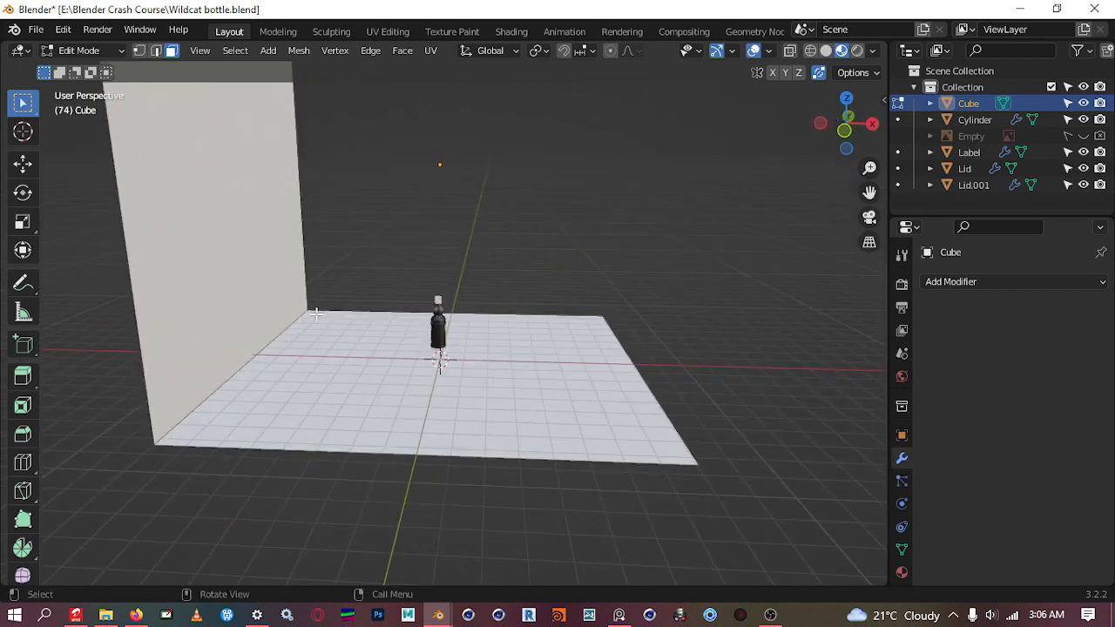
key(ctrl+Tab)
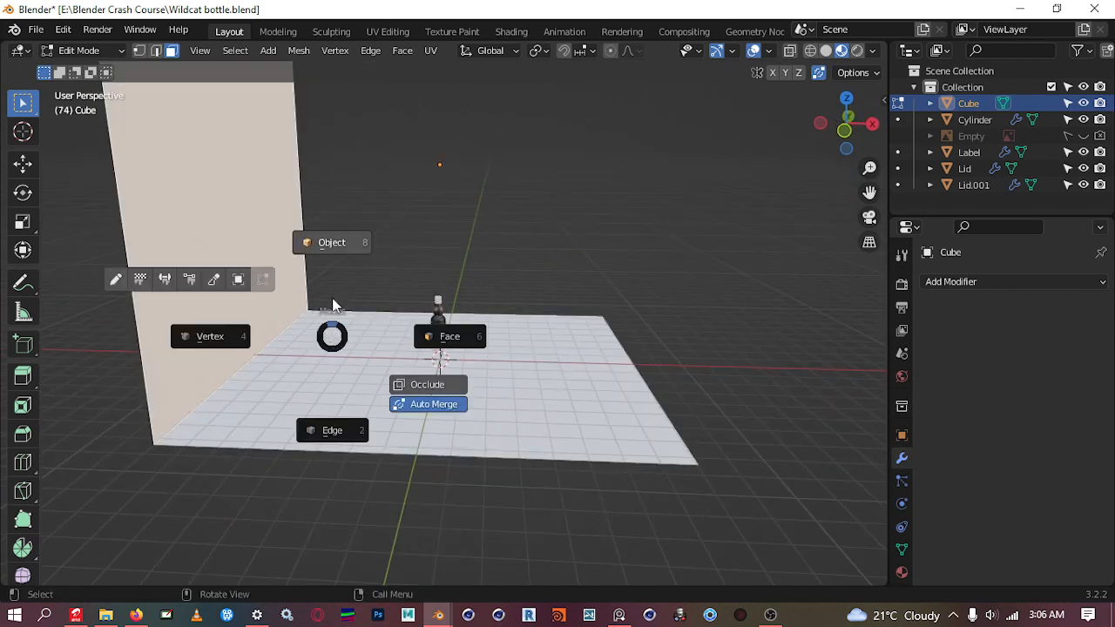
click(331, 241)
middle_drag(439, 361, 418, 327)
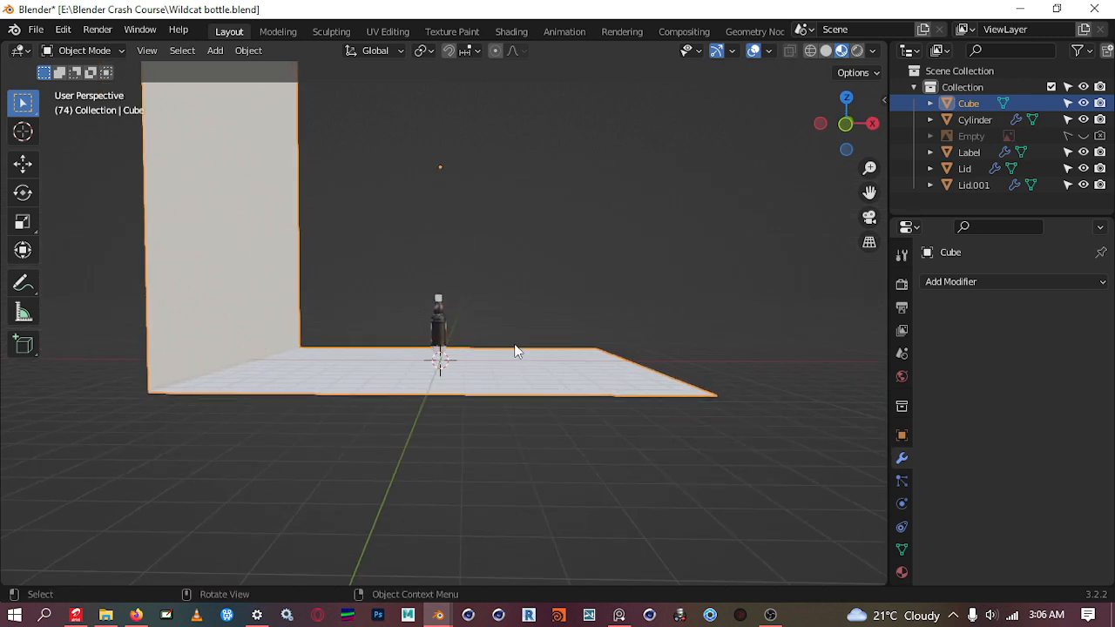
key(KP_1)
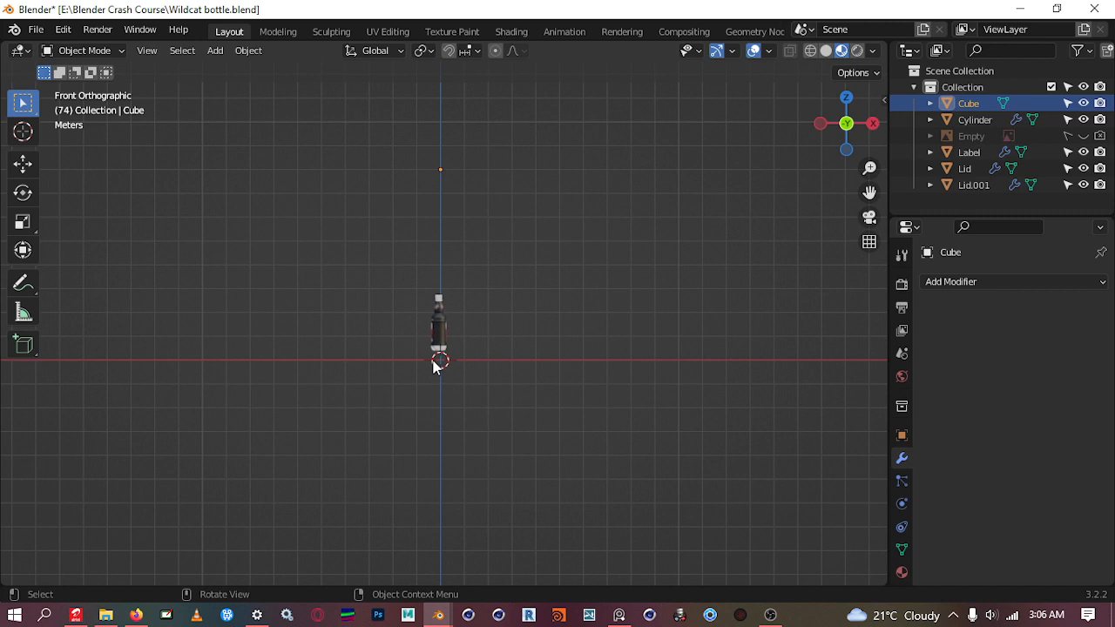
key(KP_3)
middle_drag(444, 290, 459, 325)
key(g)
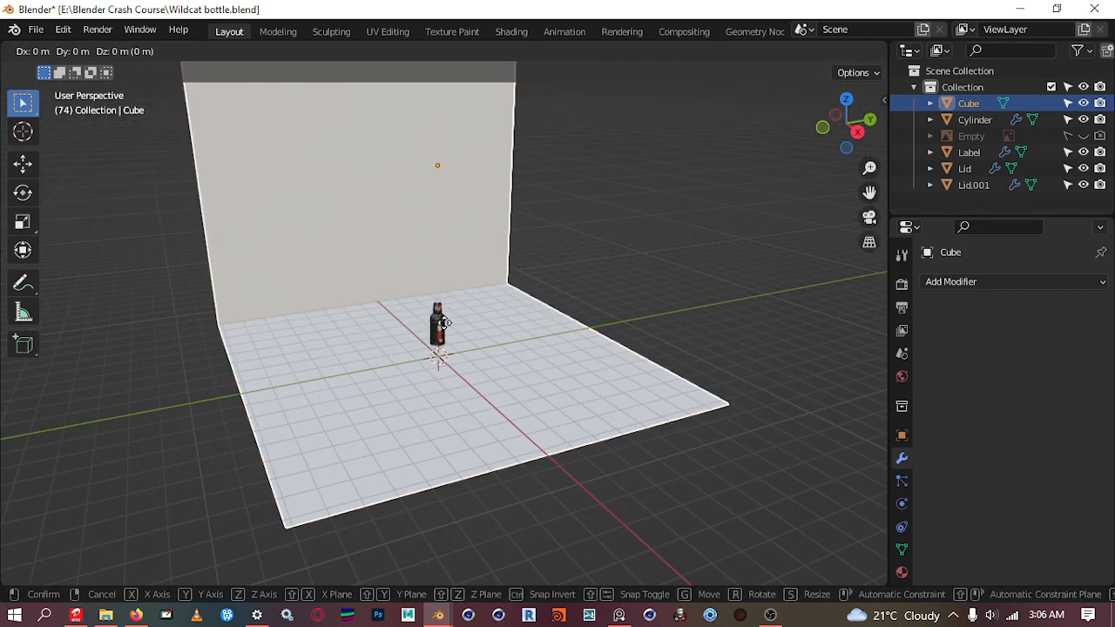
key(z)
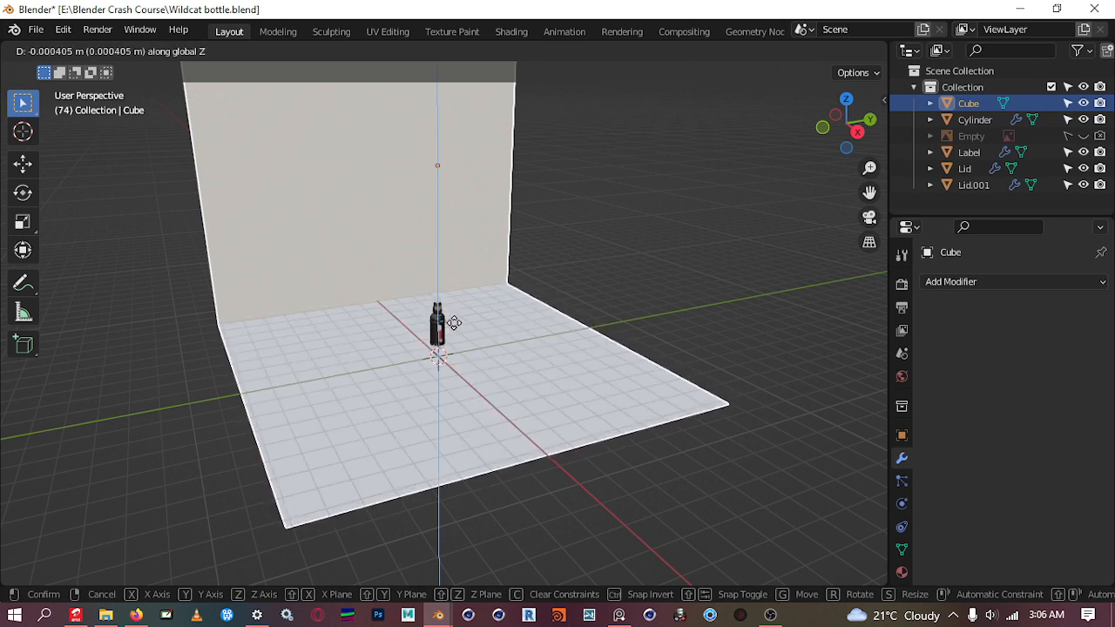
click(454, 300)
middle_drag(622, 318, 326, 301)
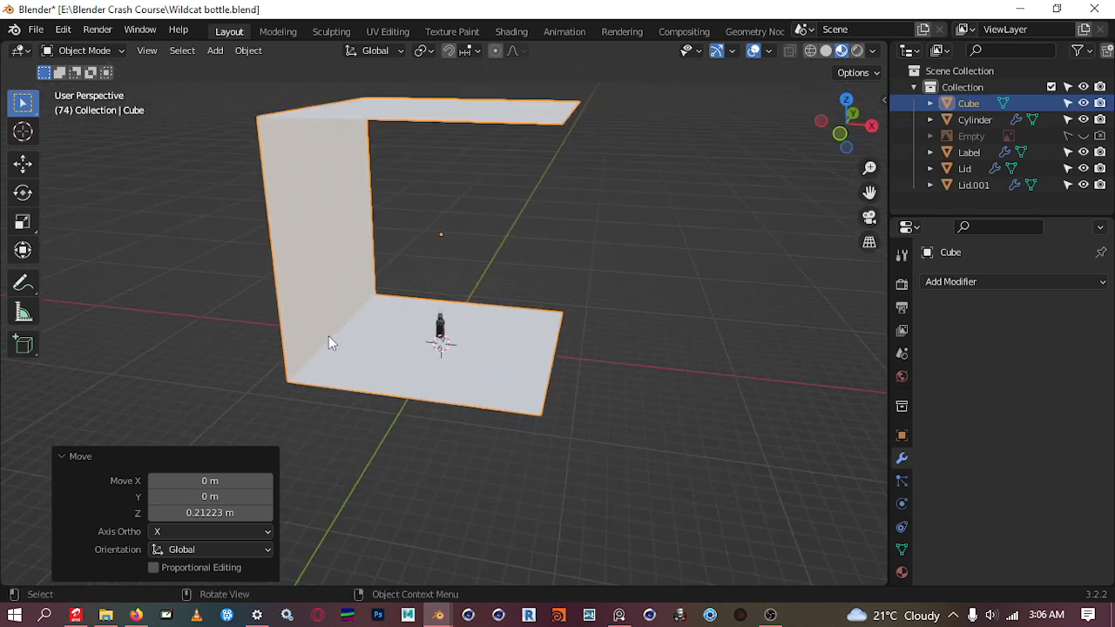
key(ctrl+Tab)
click(331, 336)
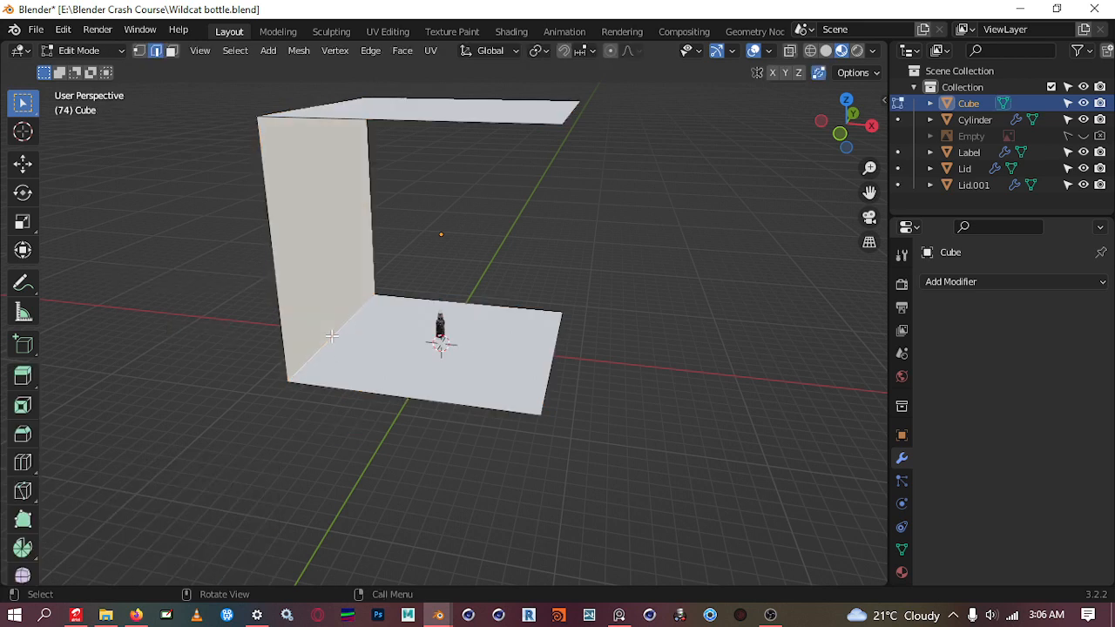
middle_drag(339, 317, 371, 223)
middle_drag(345, 184, 386, 261)
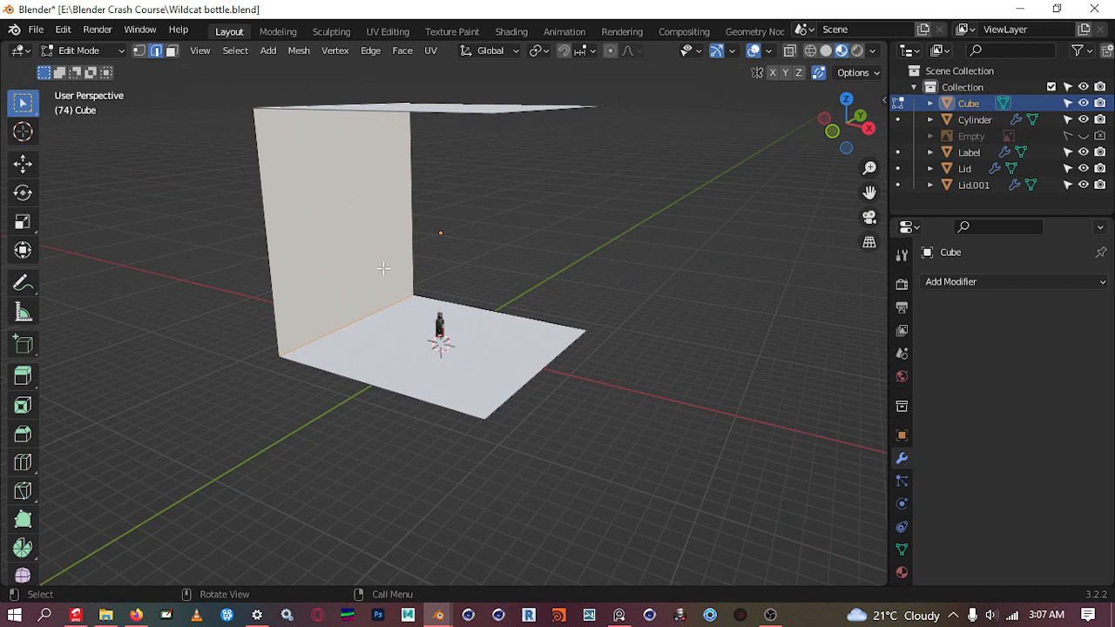
key(ctrl+Tab)
click(383, 174)
Scale the open cube along the Y axis by a factor of about 1.56
middle_drag(384, 174, 342, 266)
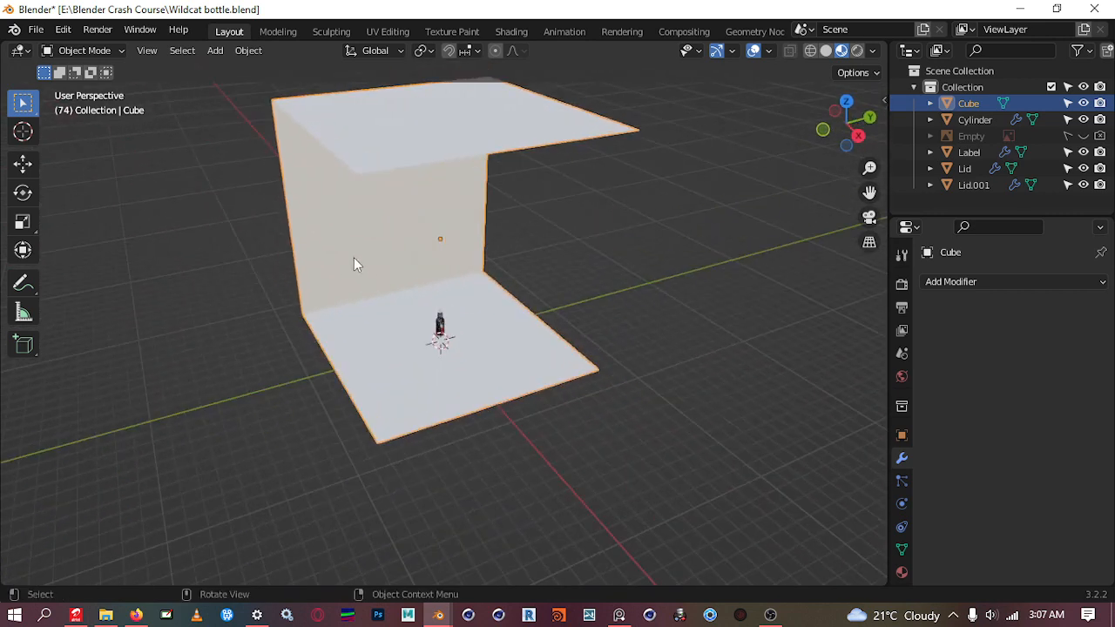
key(s)
key(x)
key(y)
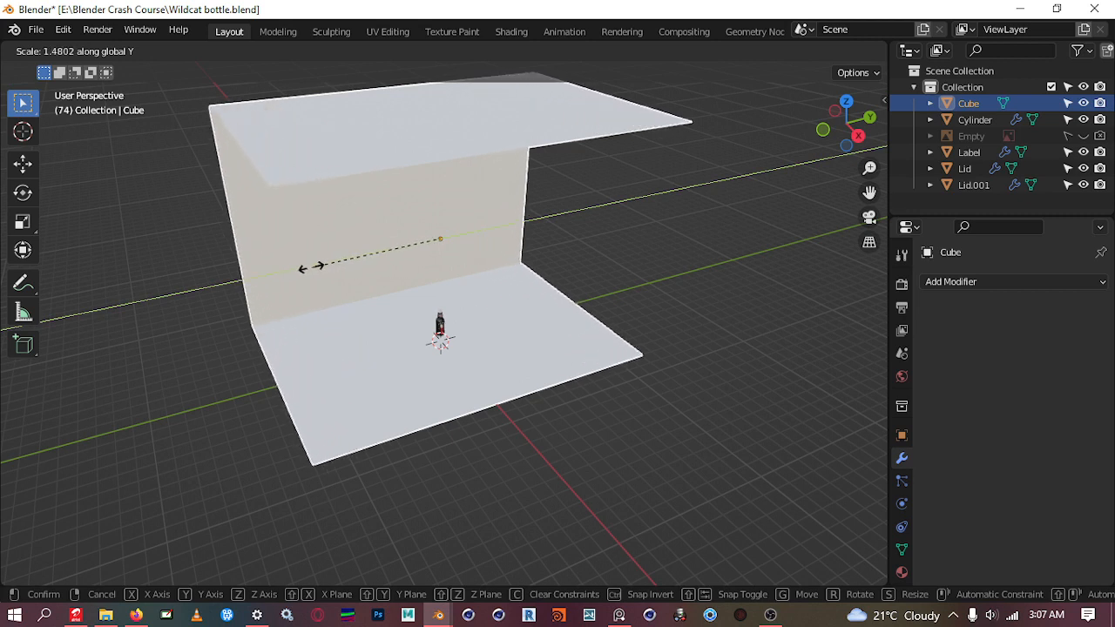
click(301, 268)
Scale the open cube along the X axis by a factor of about 1.51
middle_drag(311, 289, 416, 305)
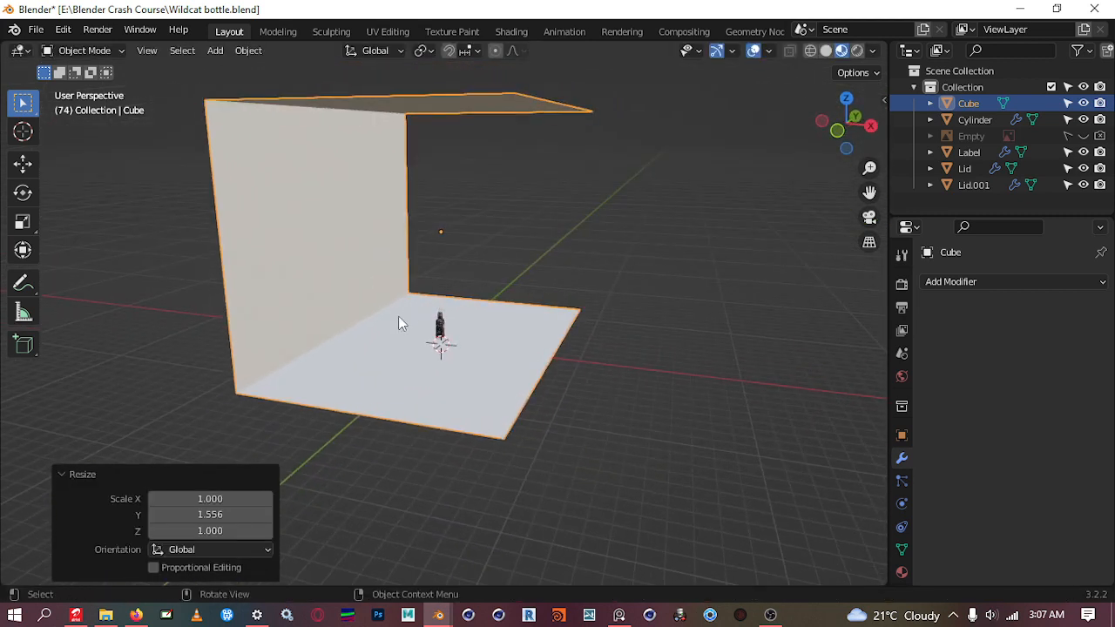
key(s)
key(x)
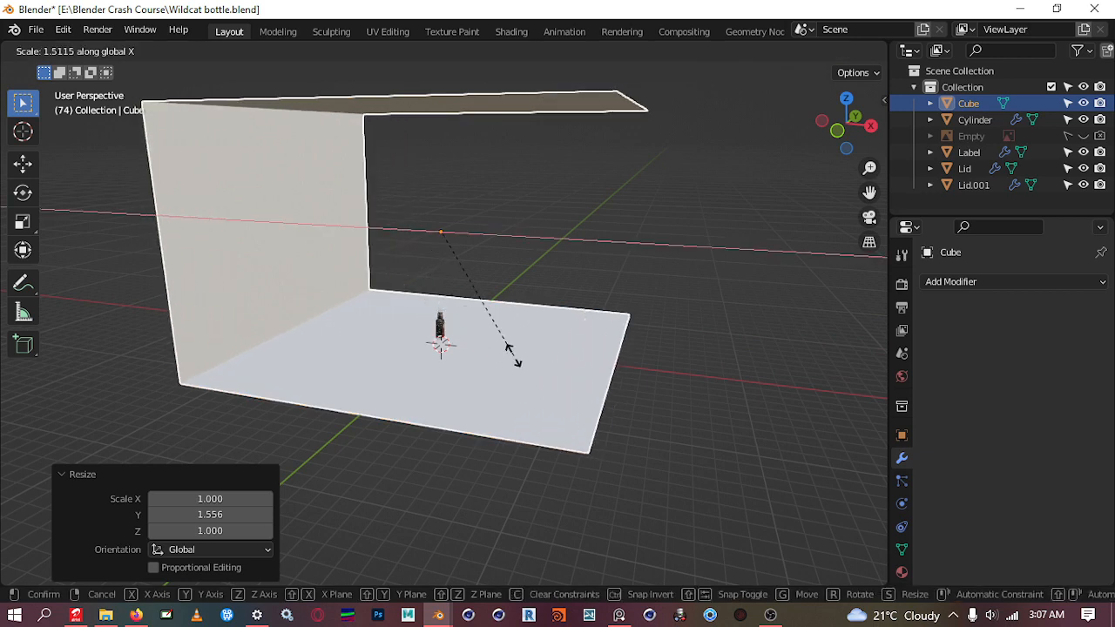
click(512, 355)
middle_drag(517, 366, 410, 244)
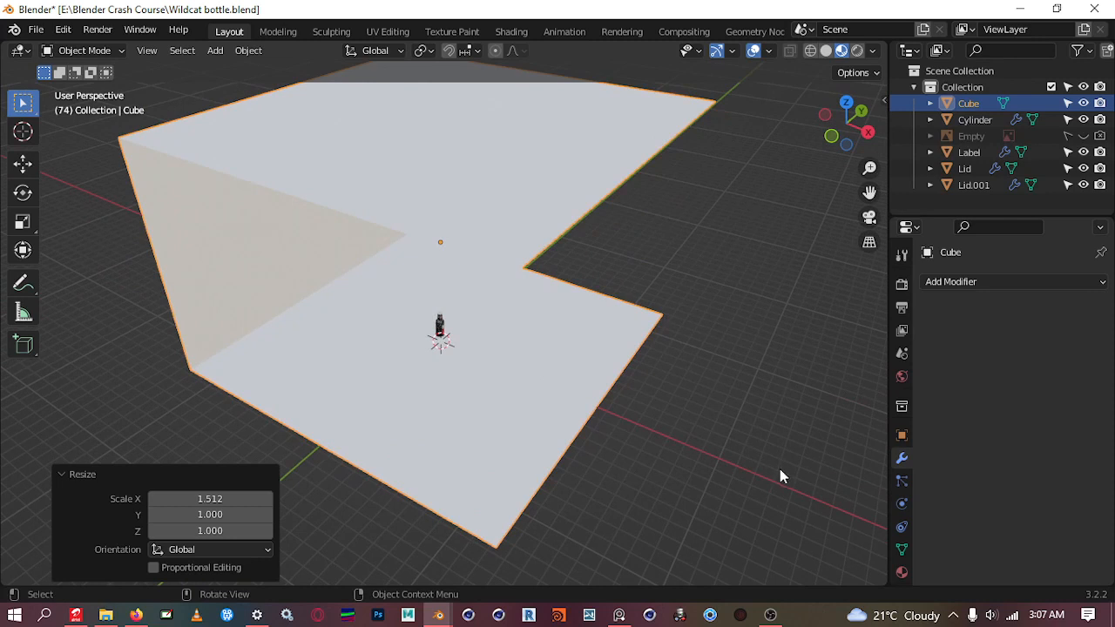
Show the open cube's object transform values and apply its scale
click(901, 436)
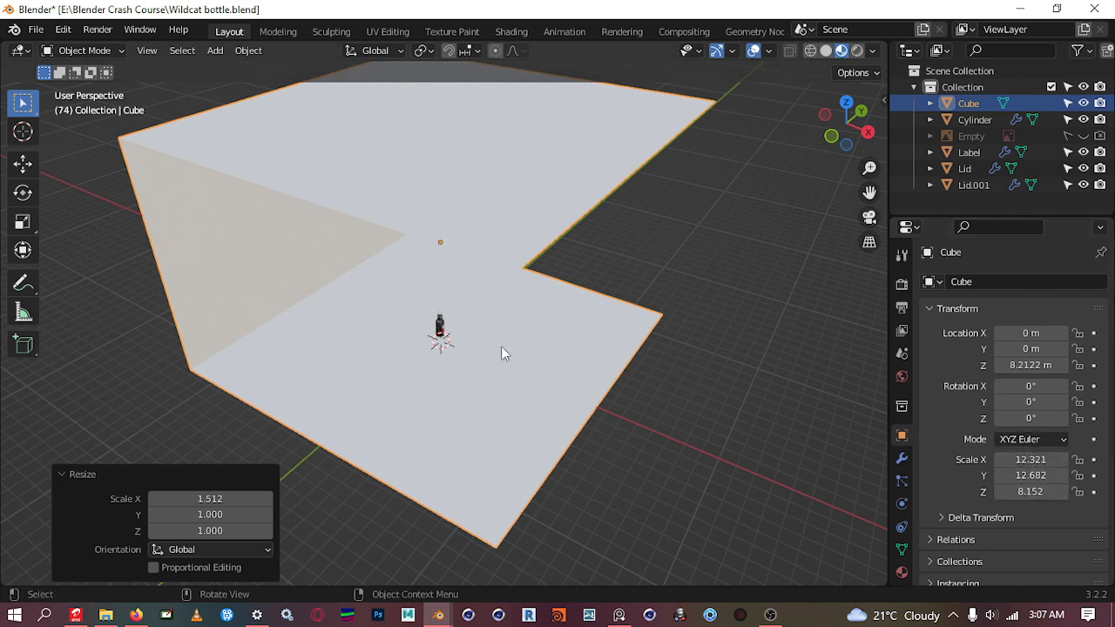
middle_drag(293, 325, 382, 302)
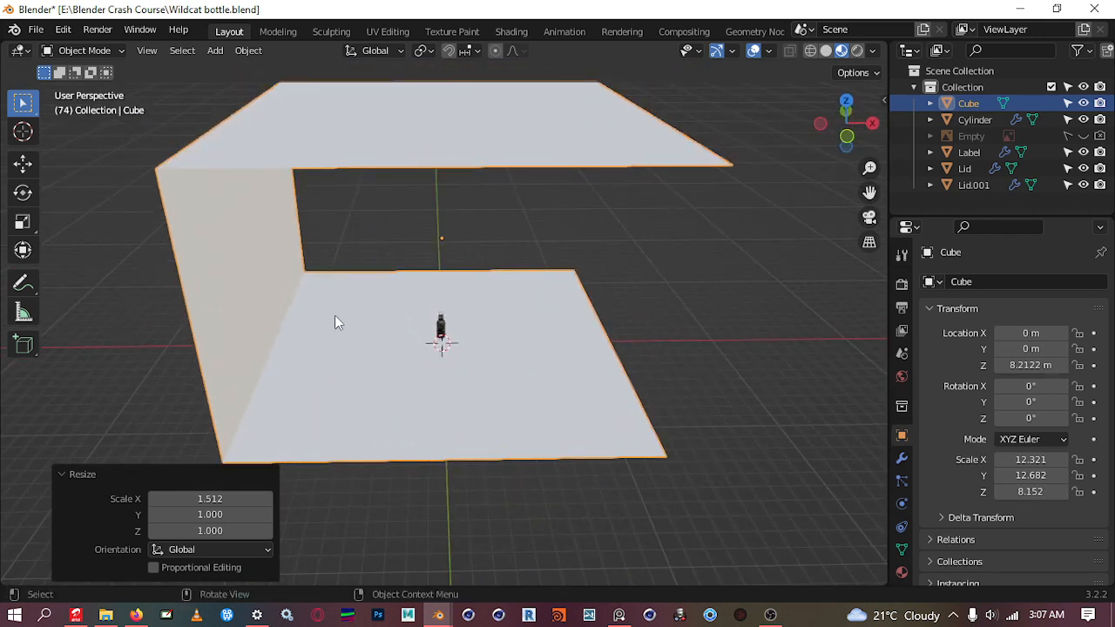
middle_drag(334, 324, 423, 353)
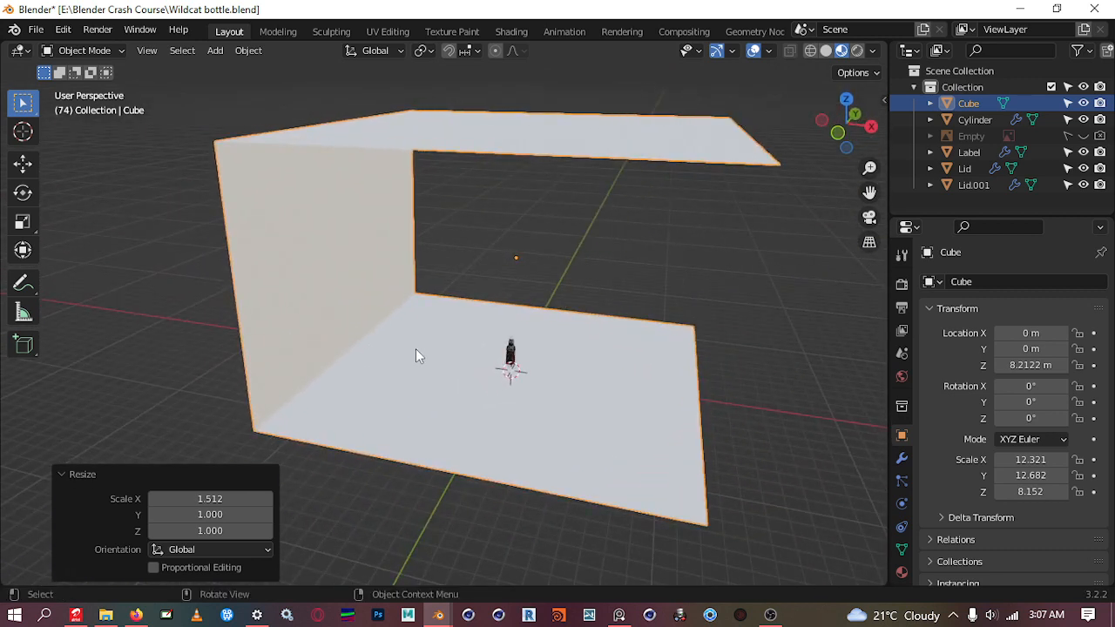
key(ctrl+a)
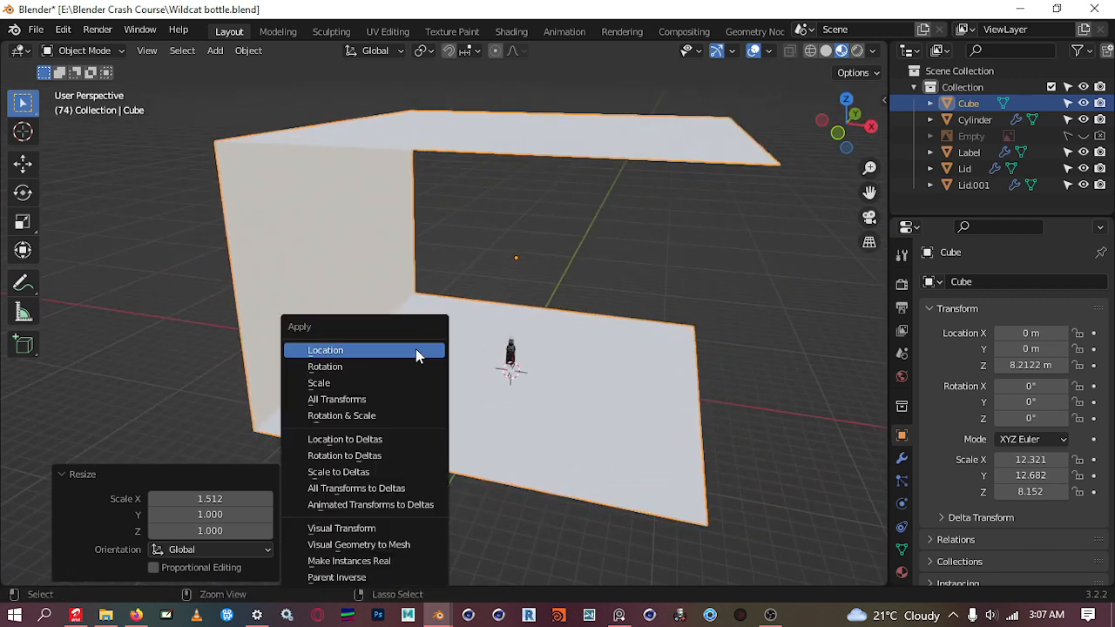
click(407, 410)
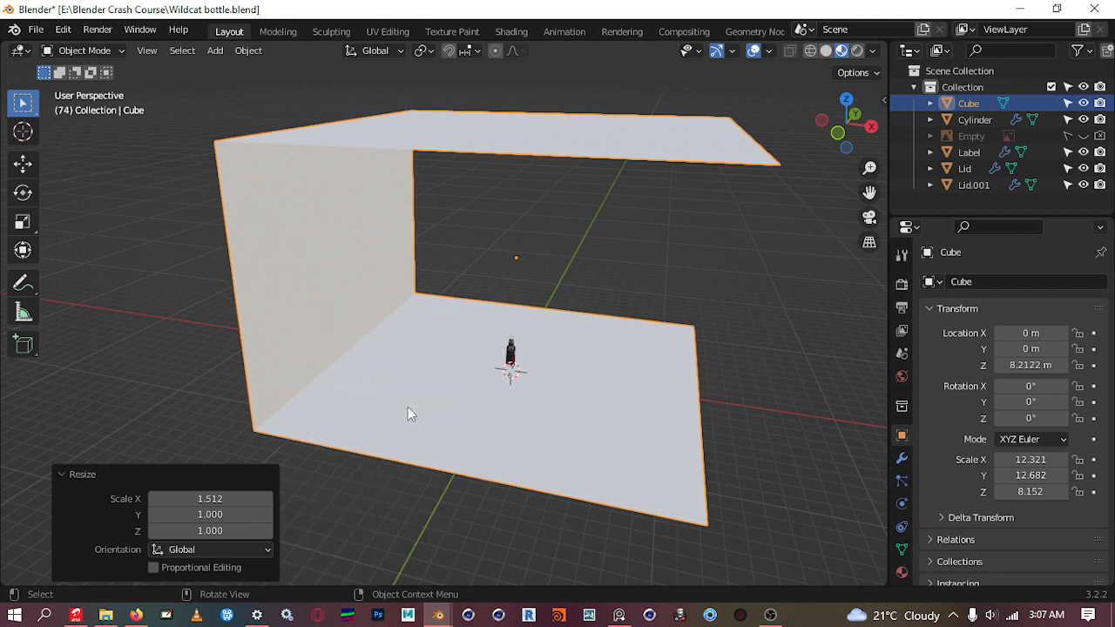
key(ctrl+a)
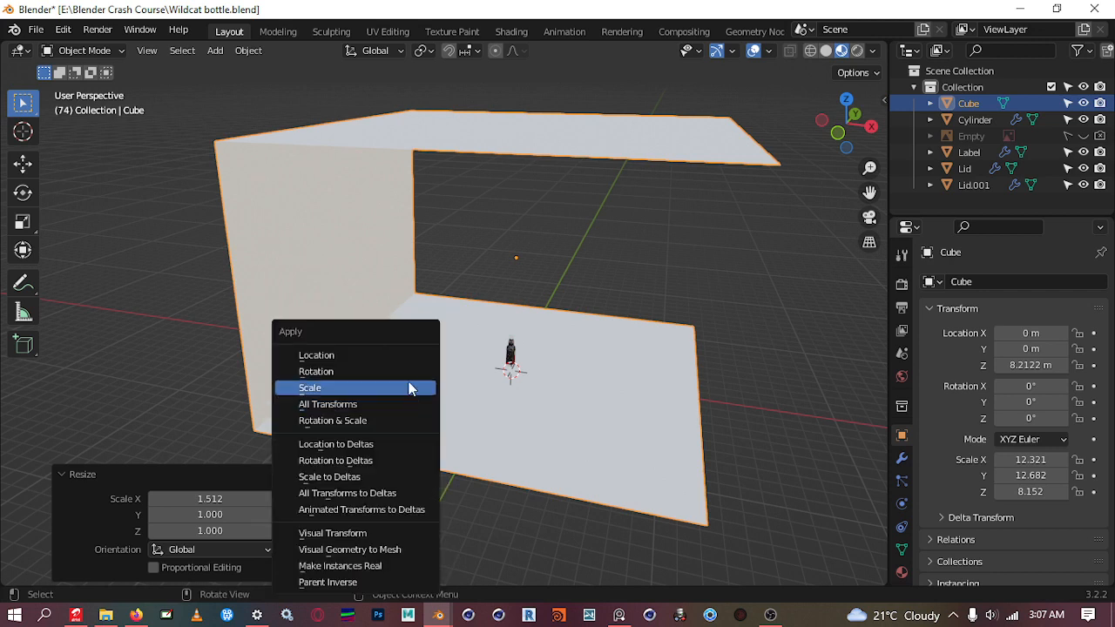
click(411, 387)
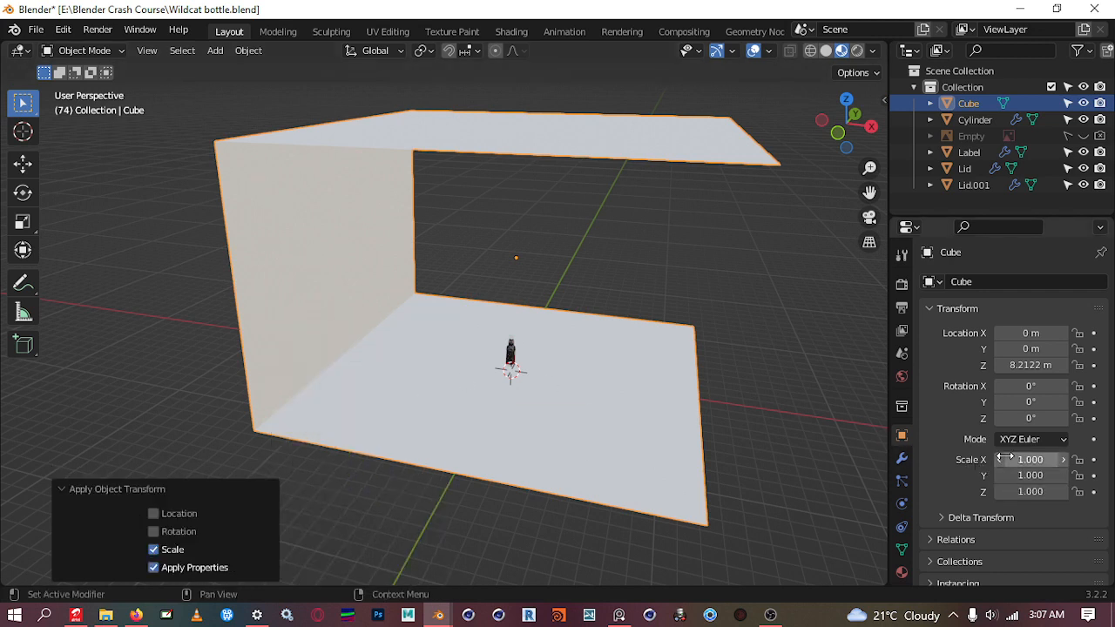
Bevel the wall's edges with the floor and ceiling about 3.75 m wide, using 12 segments and Clamp Overlap
middle_drag(680, 399, 451, 380)
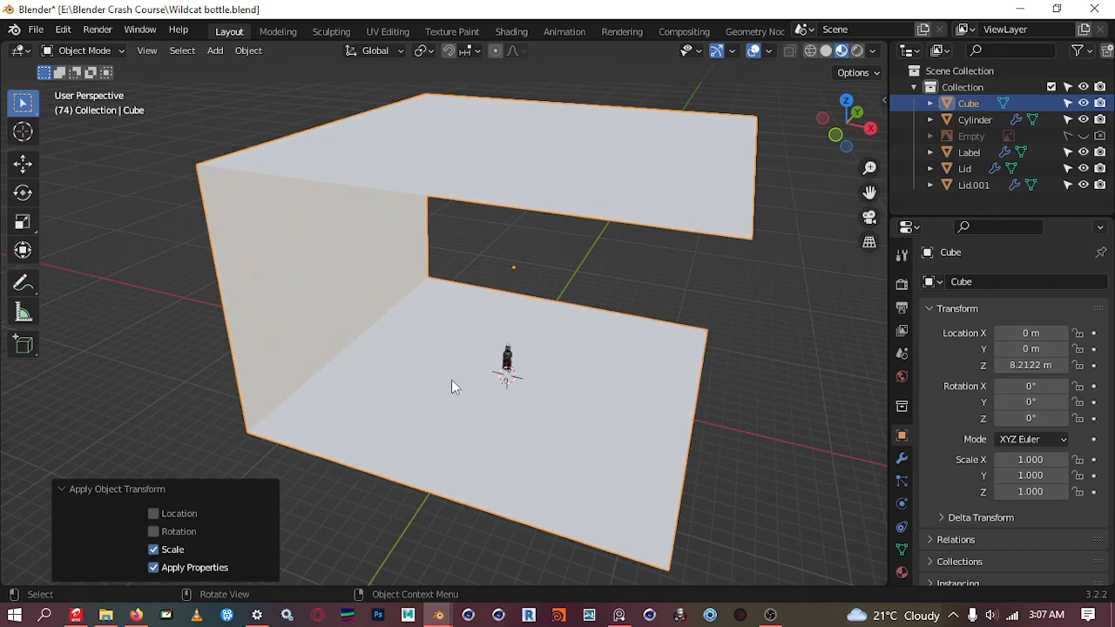
key(Tab)
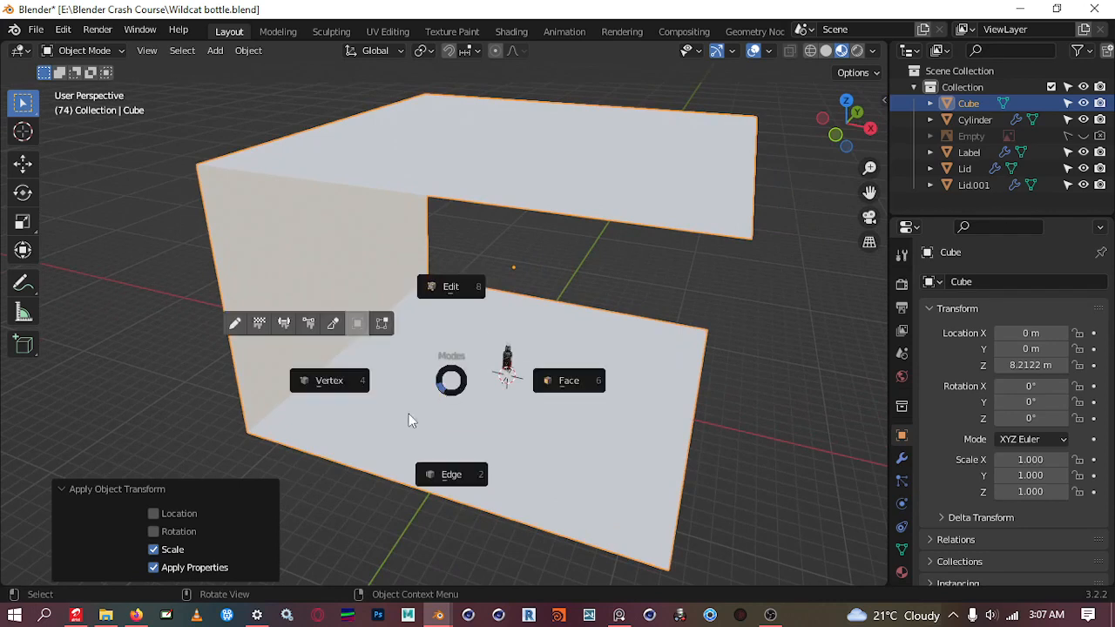
click(444, 472)
key(alt+a)
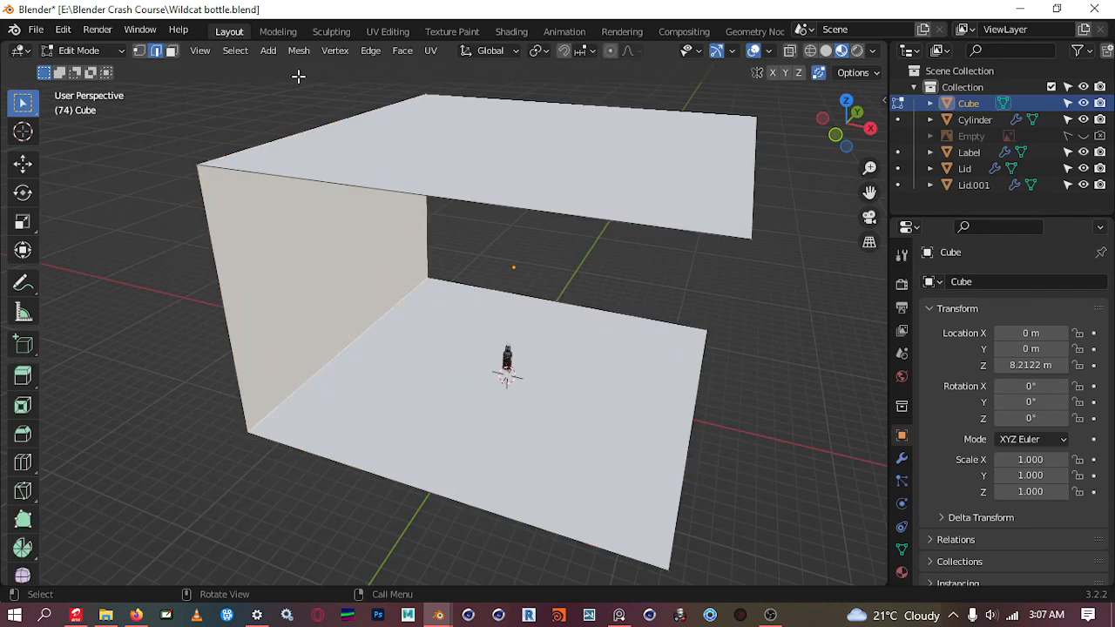
middle_drag(288, 138, 335, 128)
click(334, 129)
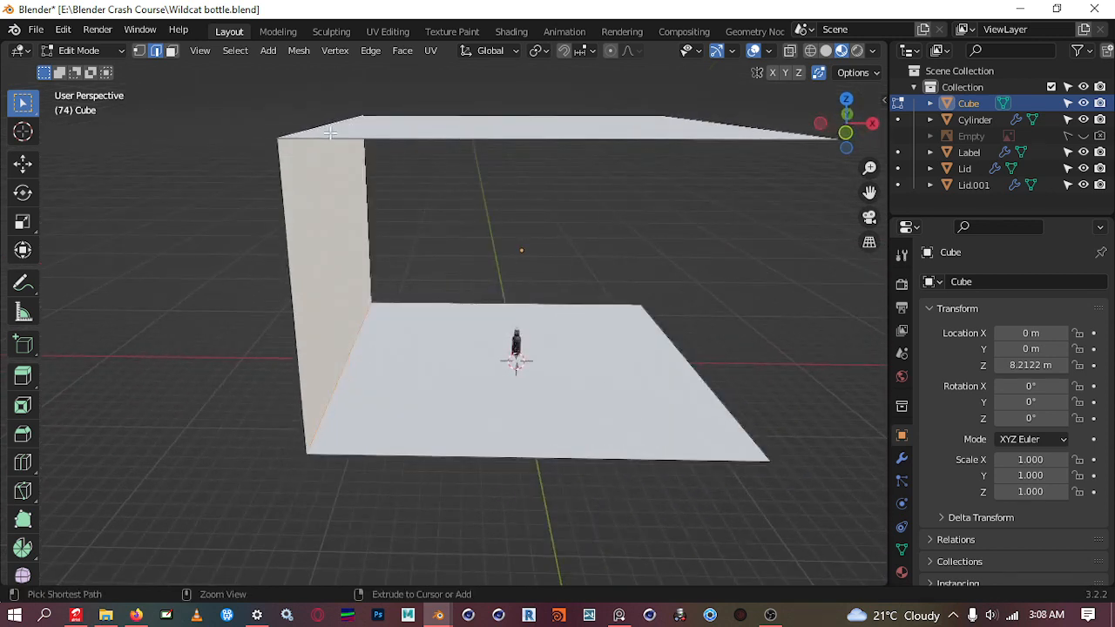
key(ctrl+b)
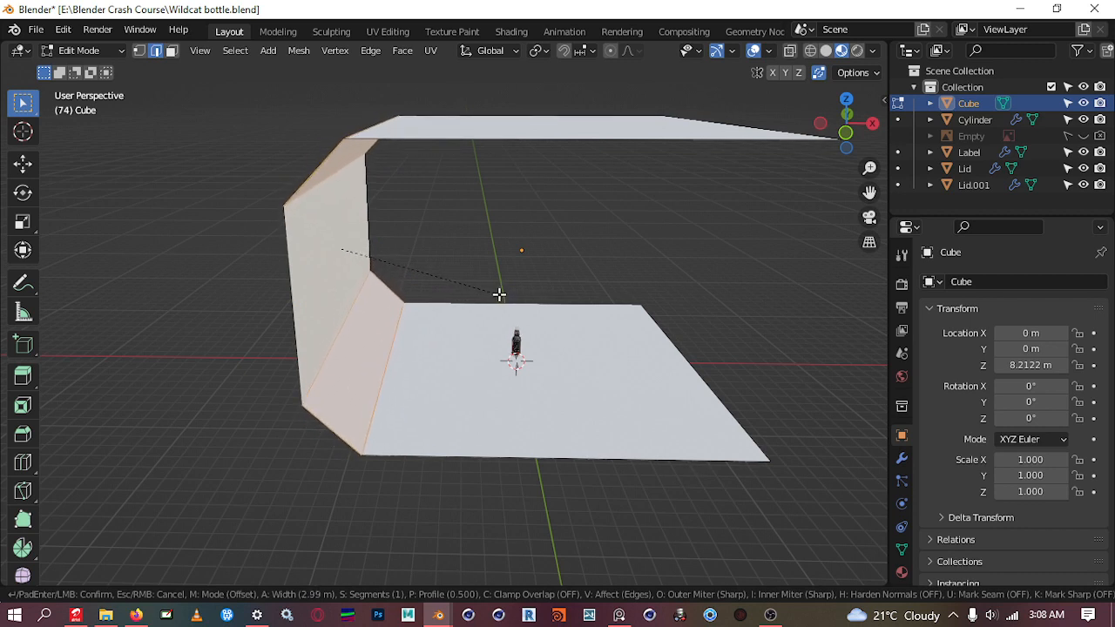
scroll(498, 295, up, 4)
scroll(498, 294, up, 1)
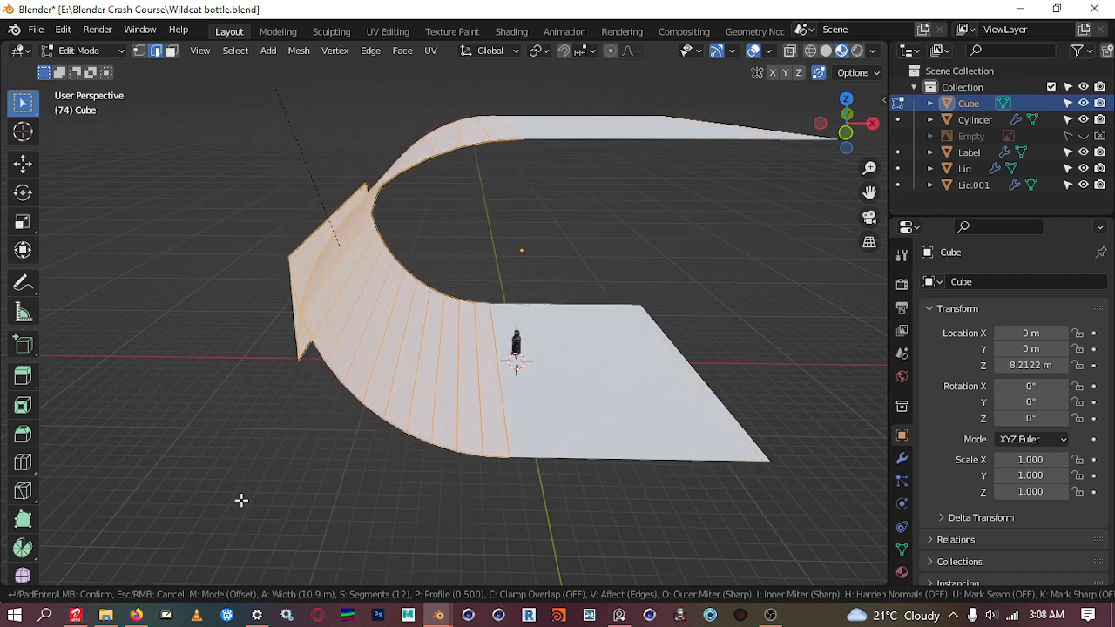
key(c)
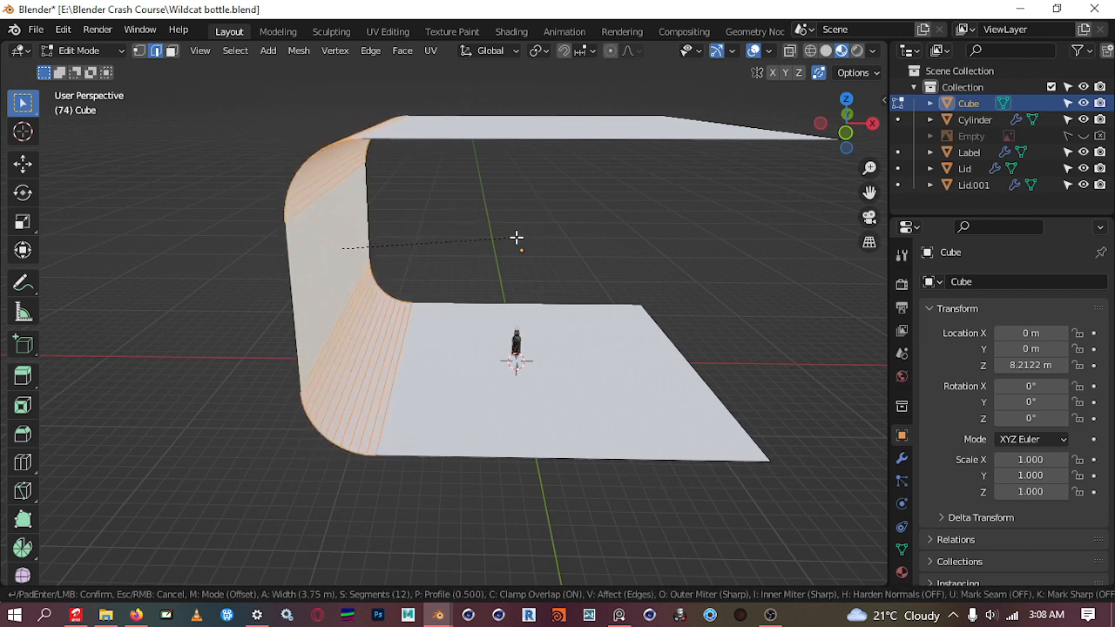
click(516, 236)
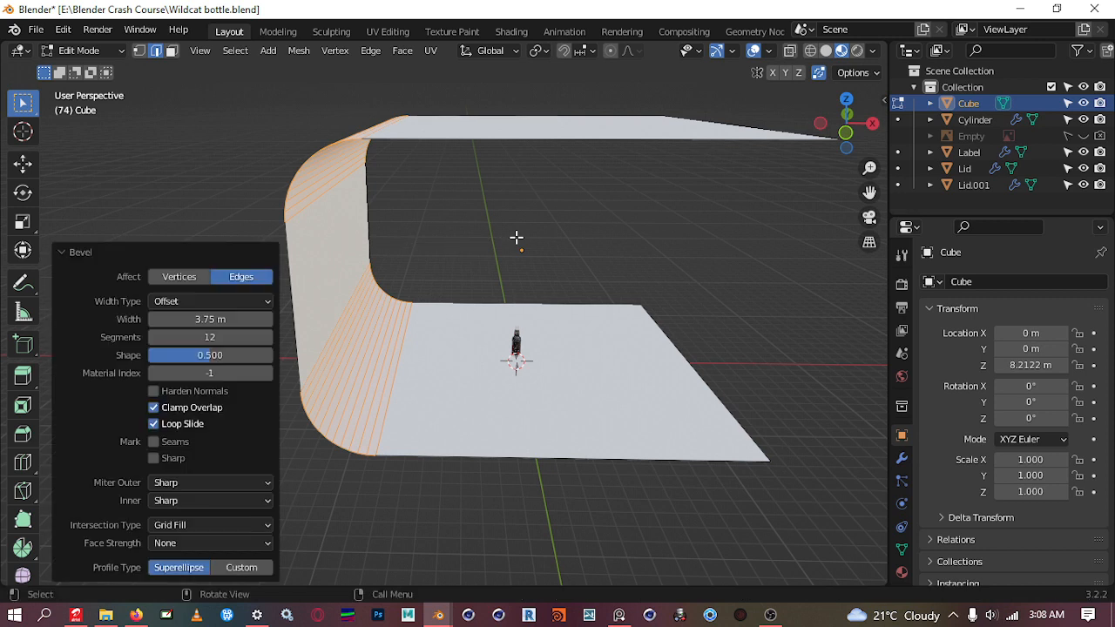
click(200, 190)
Return to object mode and apply Shade Smooth to the curved backdrop
middle_drag(550, 308, 369, 264)
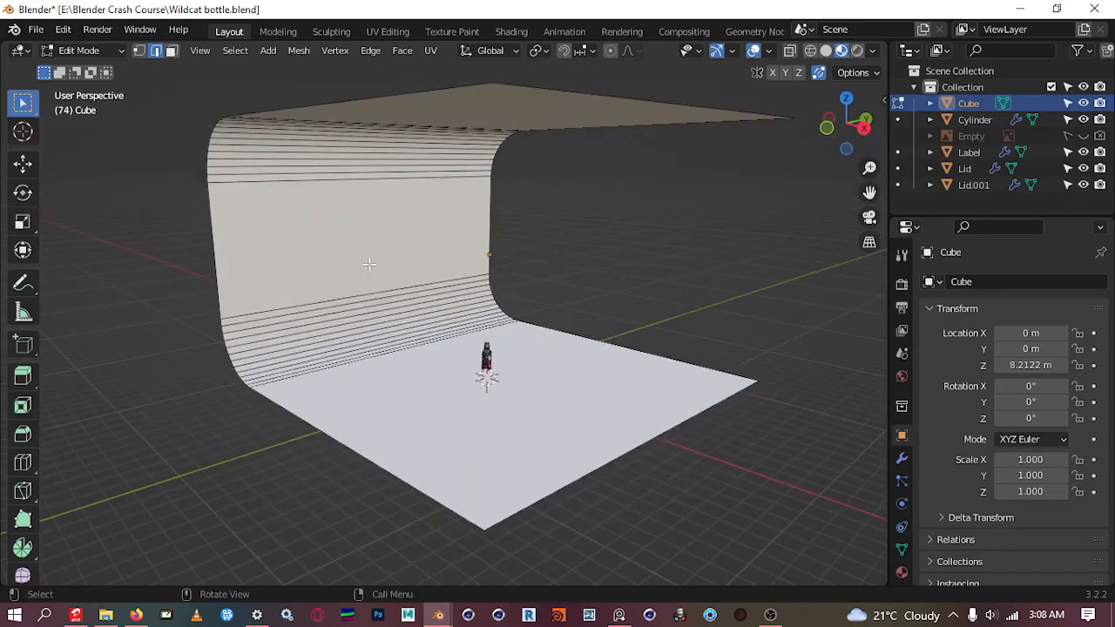
key(ctrl+Tab)
click(371, 172)
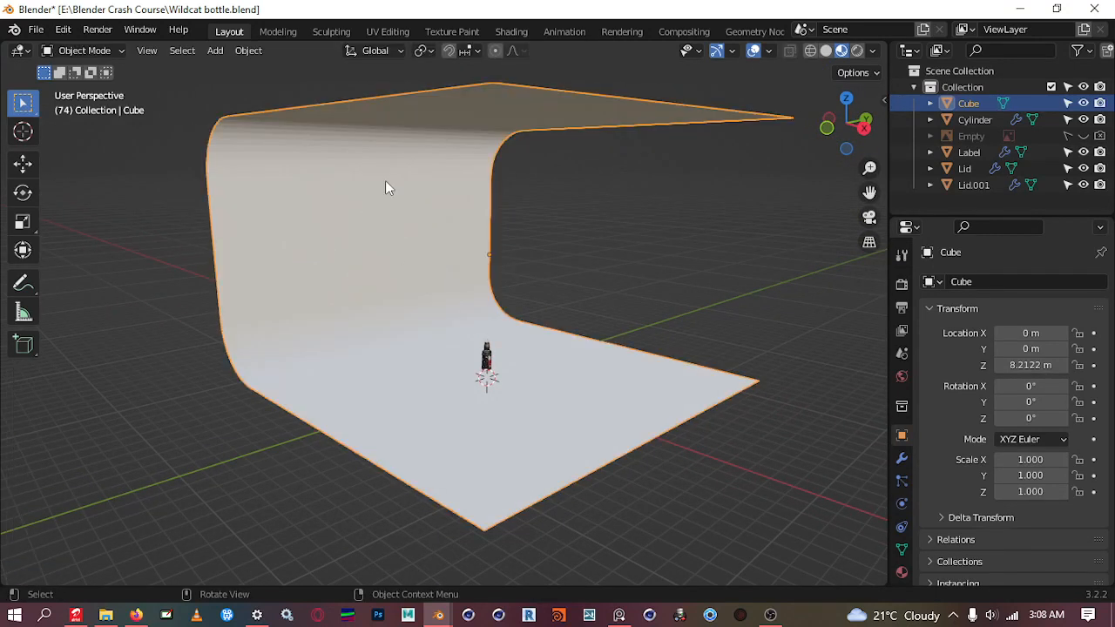
middle_drag(475, 195, 388, 221)
right_click(332, 235)
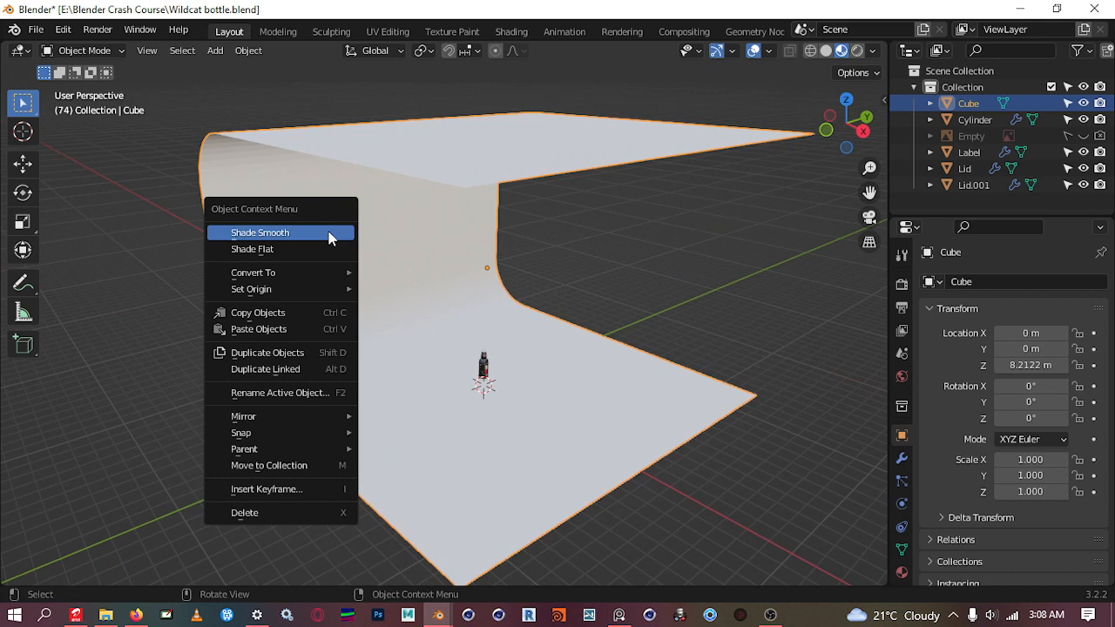
click(350, 237)
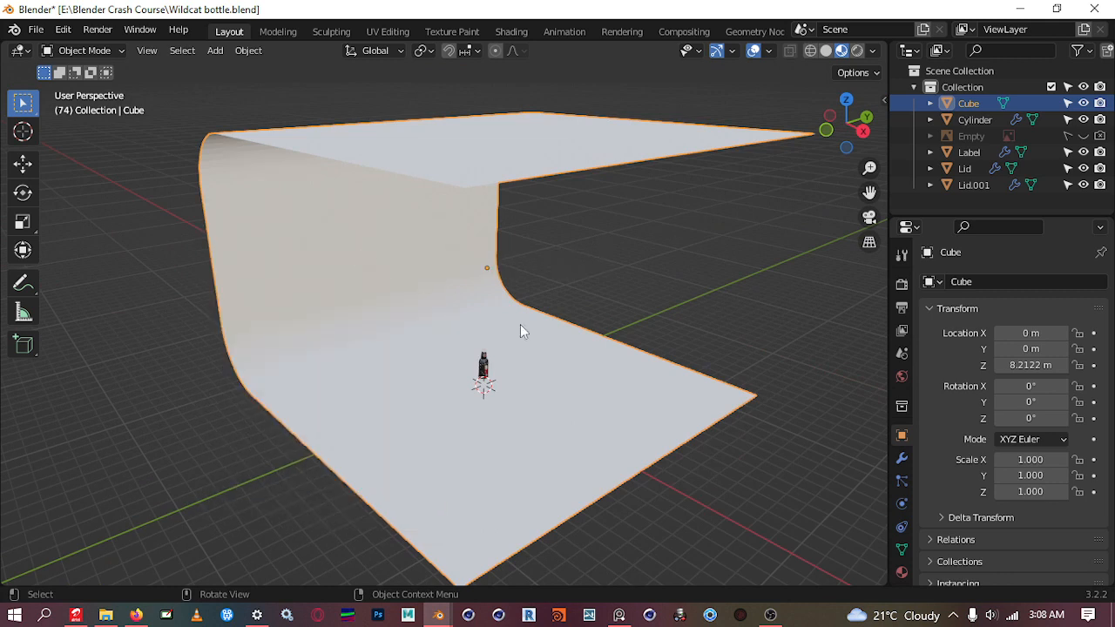
Enable Auto Smooth at 30° in the backdrop mesh's normals settings
click(902, 550)
scroll(956, 538, down, 4)
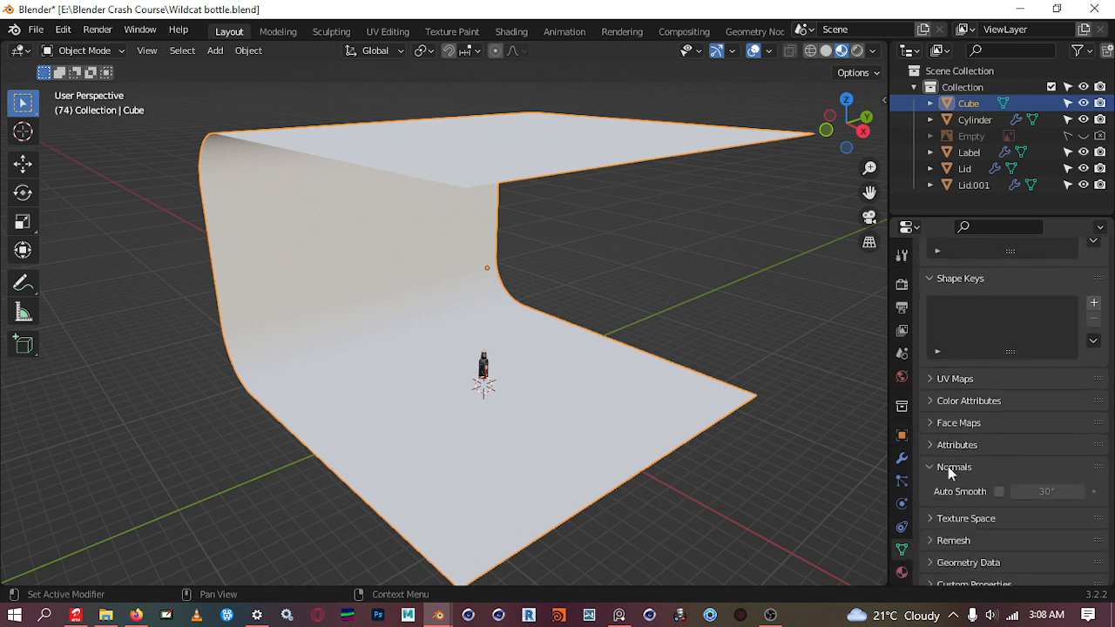
click(998, 492)
middle_drag(766, 451, 521, 362)
scroll(566, 372, up, 5)
scroll(508, 368, down, 5)
Switch the viewport to solid shading, turn off its Shadow option and deselect the backdrop
key(z)
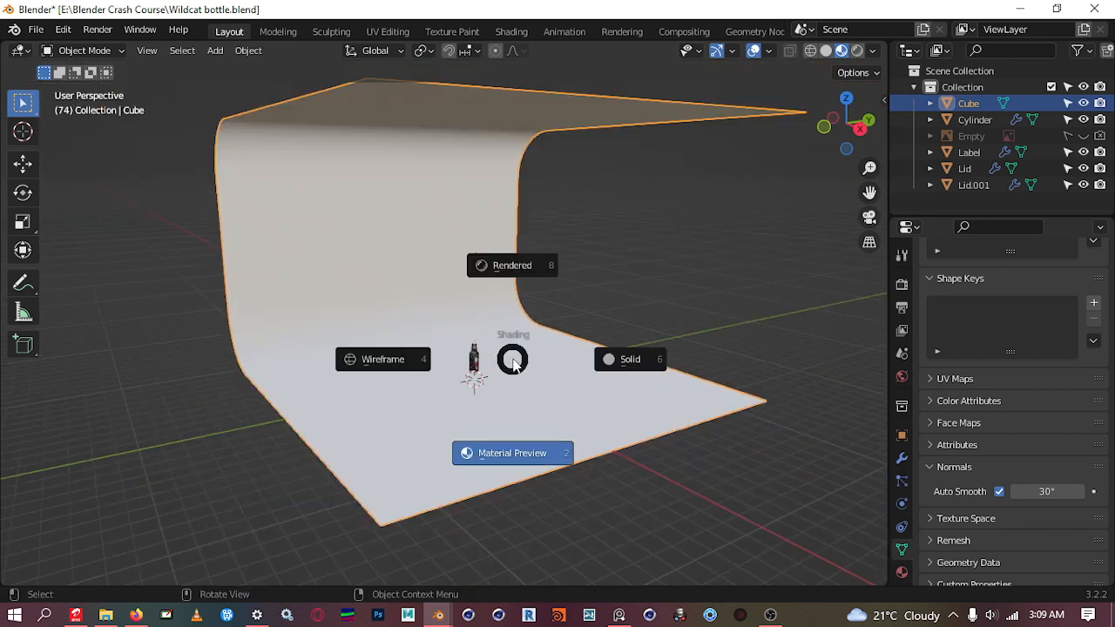
click(641, 352)
mouse_move(534, 349)
middle_down()
mouse_move(618, 355)
mouse_move(593, 357)
mouse_move(627, 406)
mouse_move(570, 357)
mouse_move(498, 264)
middle_up()
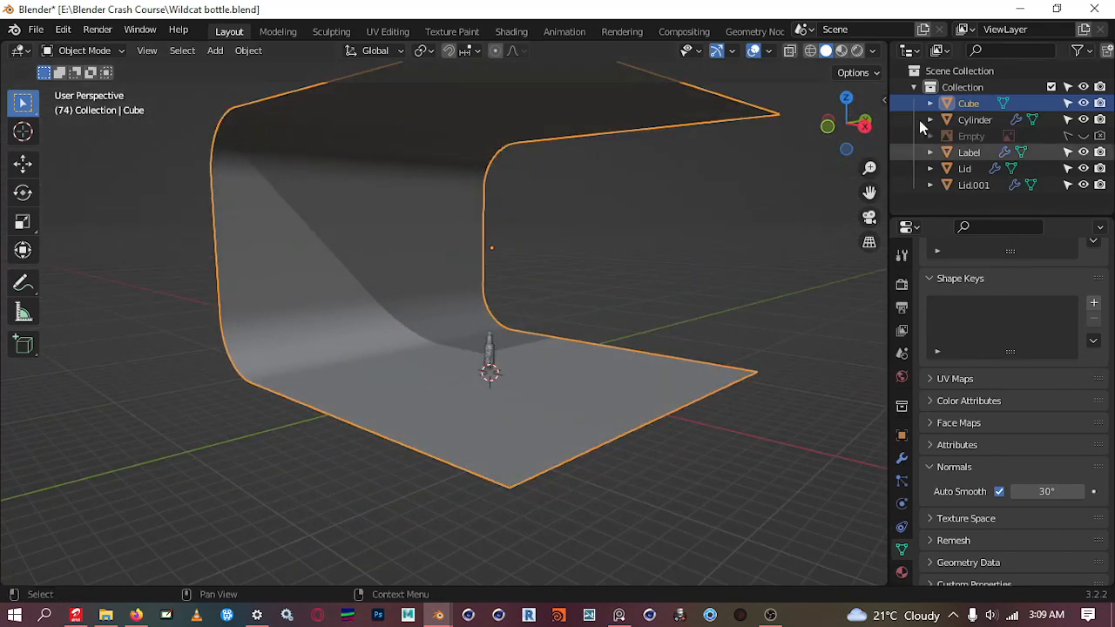
click(874, 50)
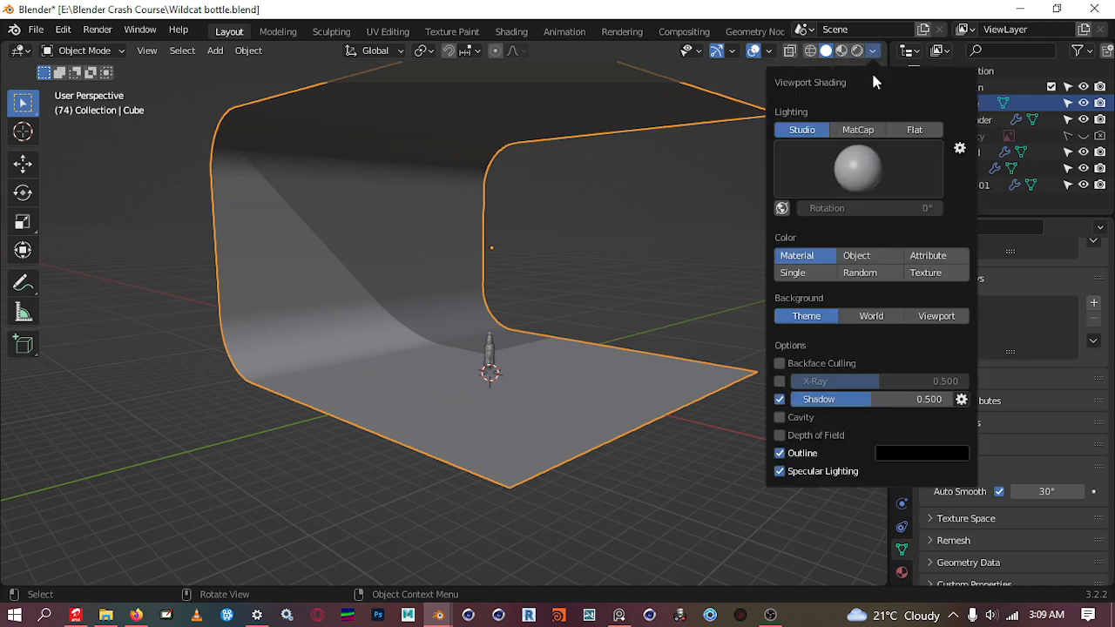
click(778, 400)
click(690, 310)
middle_drag(689, 300, 714, 307)
scroll(600, 355, up, 3)
scroll(601, 357, up, 1)
middle_drag(635, 397, 497, 269)
scroll(599, 383, up, 4)
scroll(497, 269, up, 3)
scroll(501, 301, down, 4)
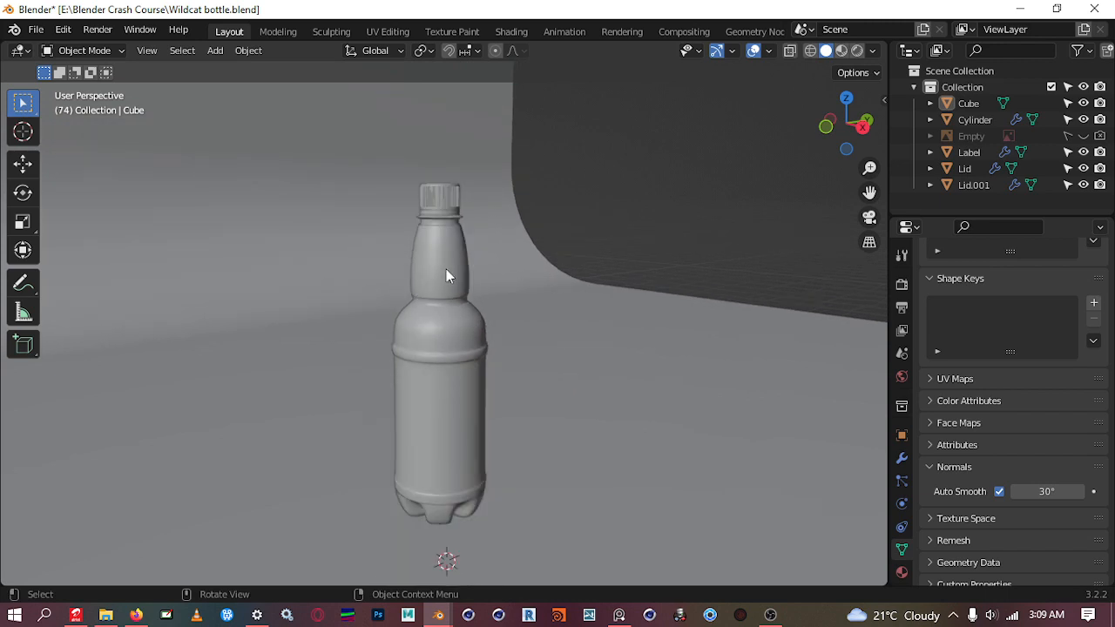
click(445, 278)
middle_drag(446, 276, 616, 337)
drag(655, 352, 544, 87)
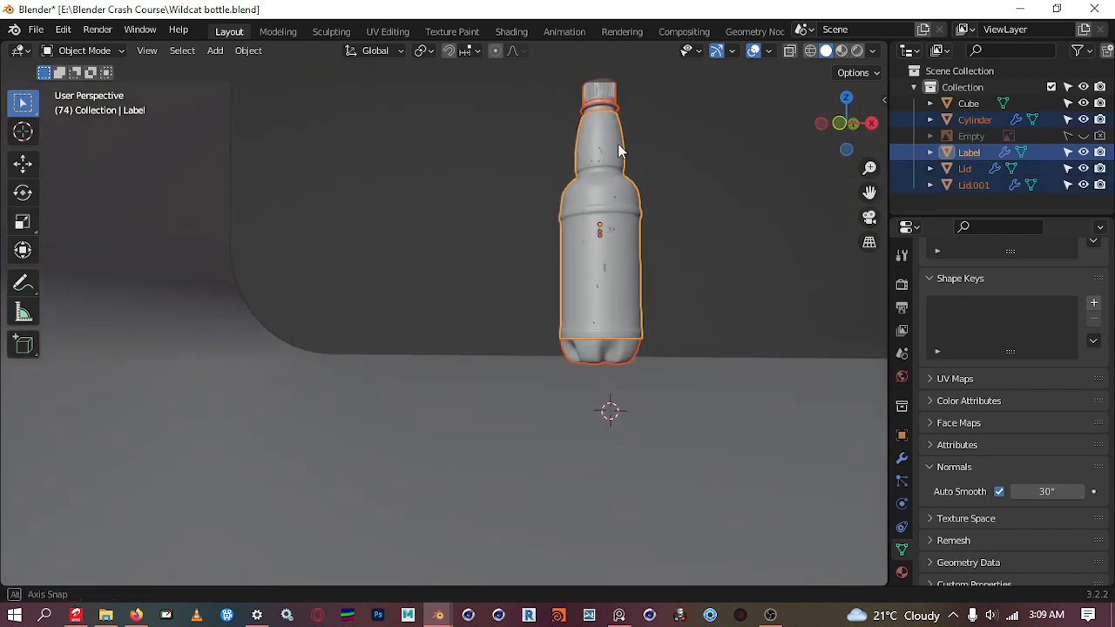
middle_drag(617, 151, 609, 157)
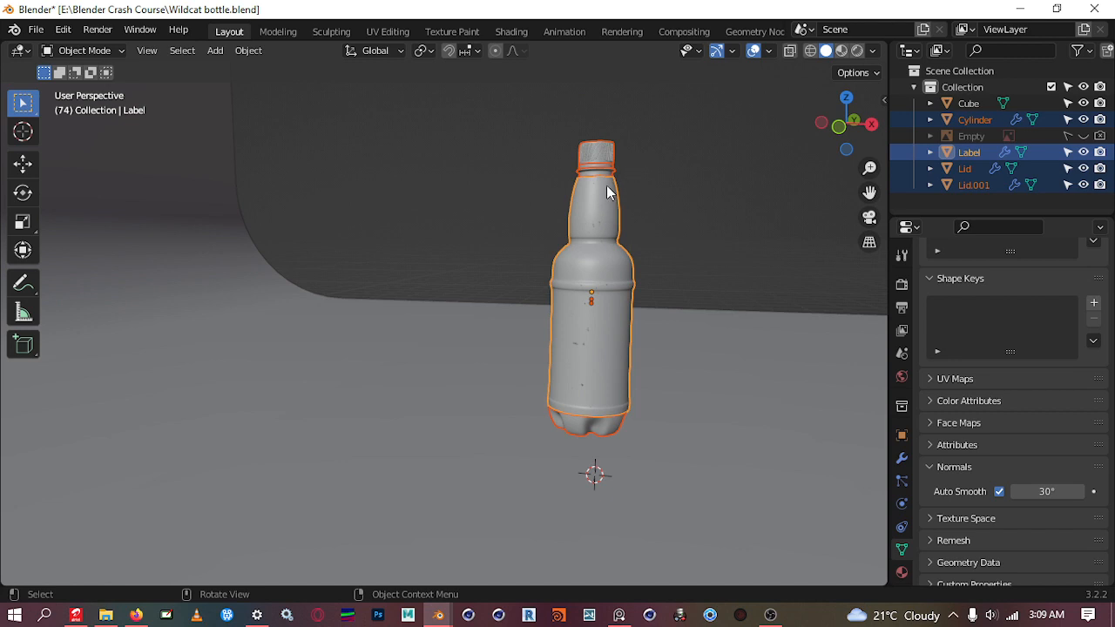
key(g)
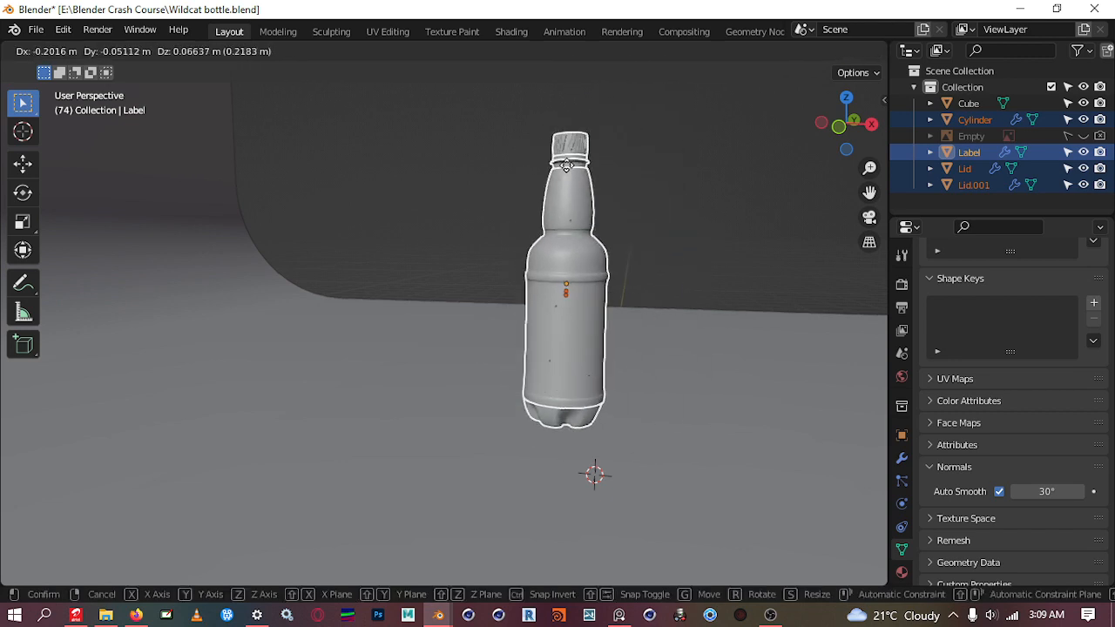
key(Escape)
click(702, 176)
middle_drag(723, 177, 466, 345)
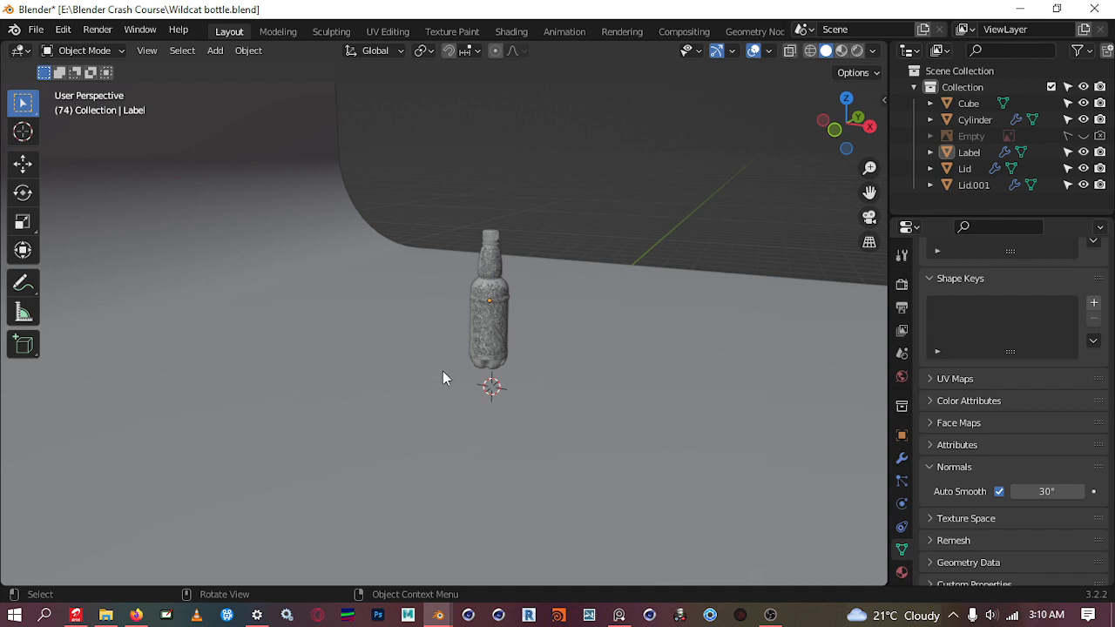
Add a cube-shaped empty with a 1 m radius at the world origin beneath the bottle
key(shift+a)
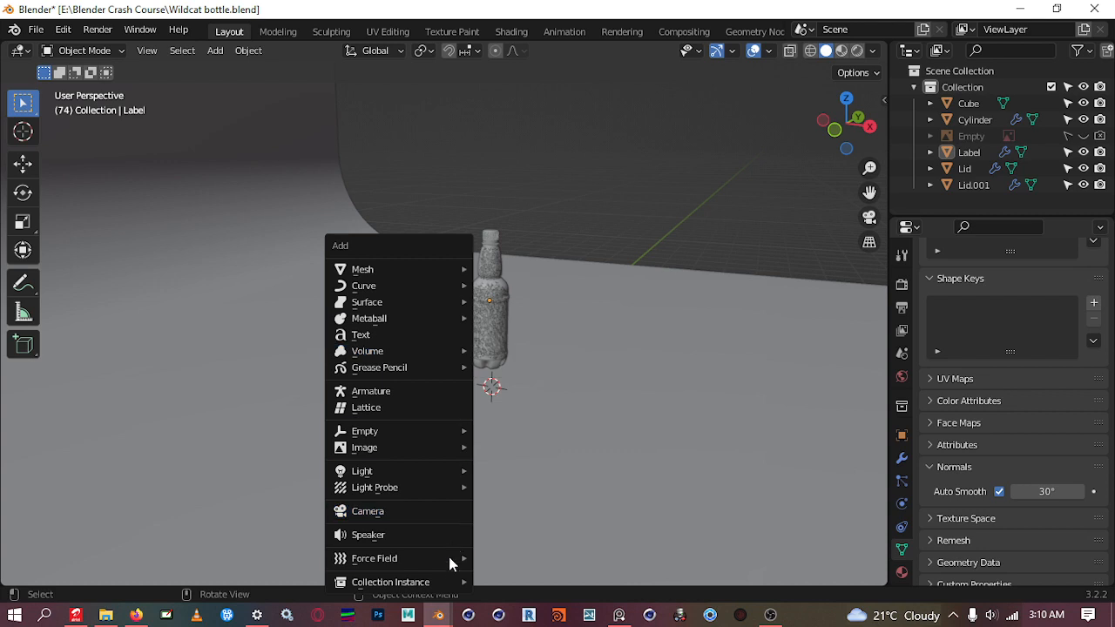
mouse_move(458, 435)
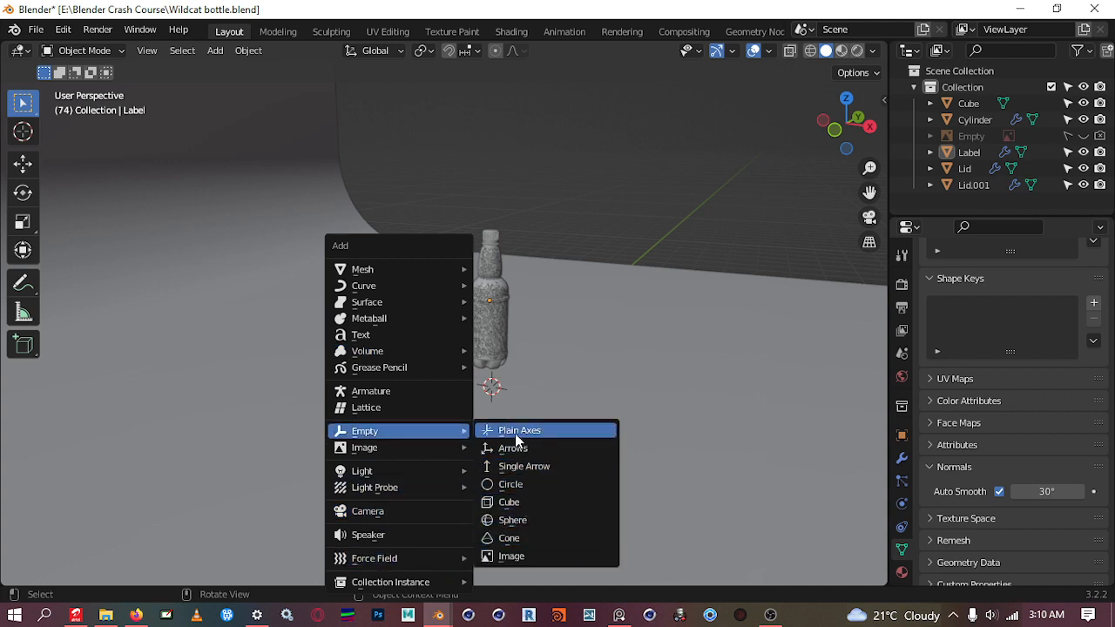
click(510, 503)
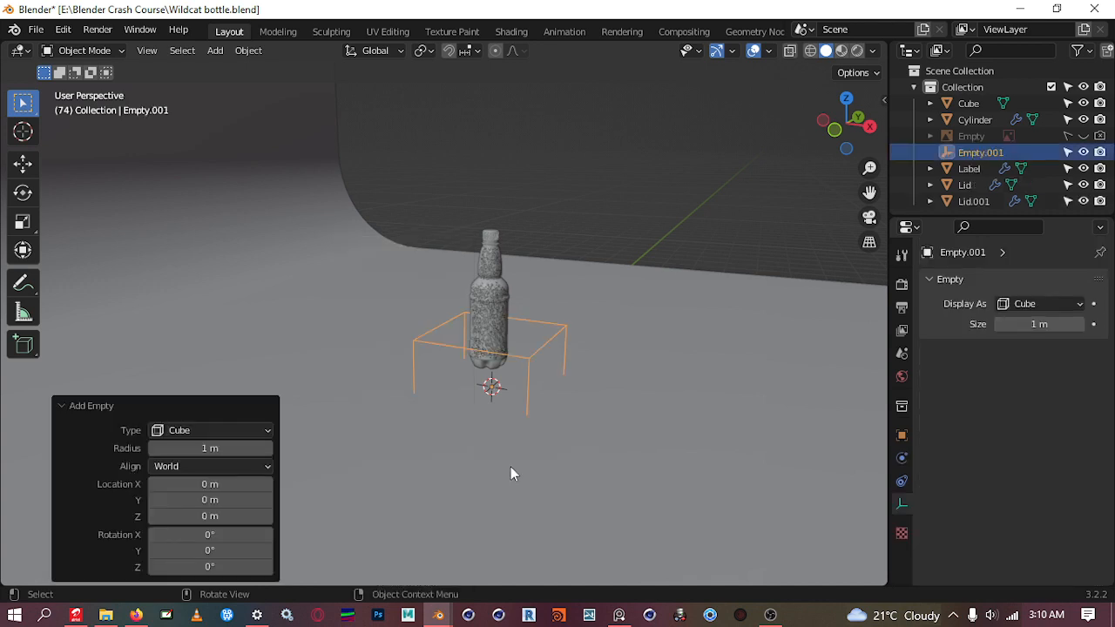
Raise the cube empty about 1.65 m along Z to the bottle's height and frame both in front view
middle_drag(496, 349, 470, 366)
key(g)
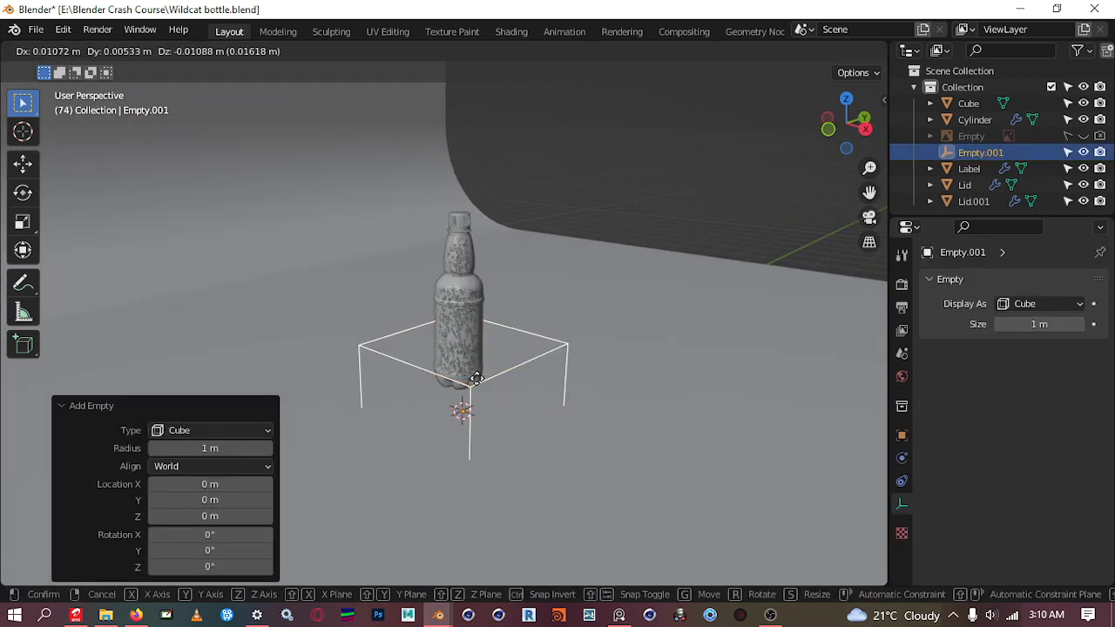
key(z)
click(483, 264)
middle_drag(483, 264, 479, 259)
key(KP_1)
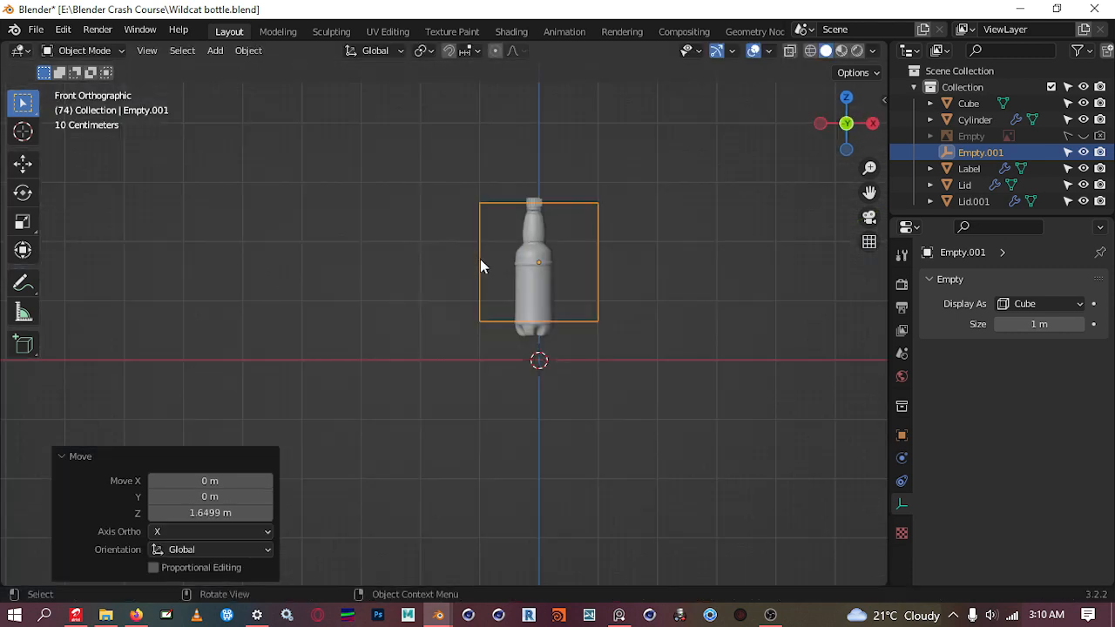
scroll(566, 244, up, 5)
shift+middle_drag(572, 242, 337, 363)
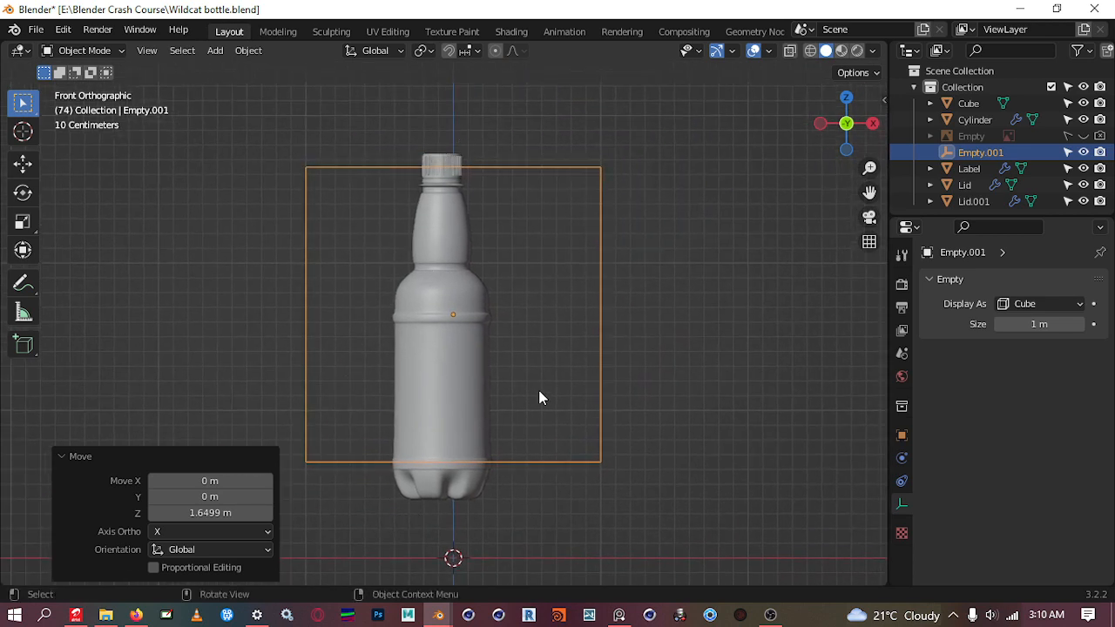
key(s)
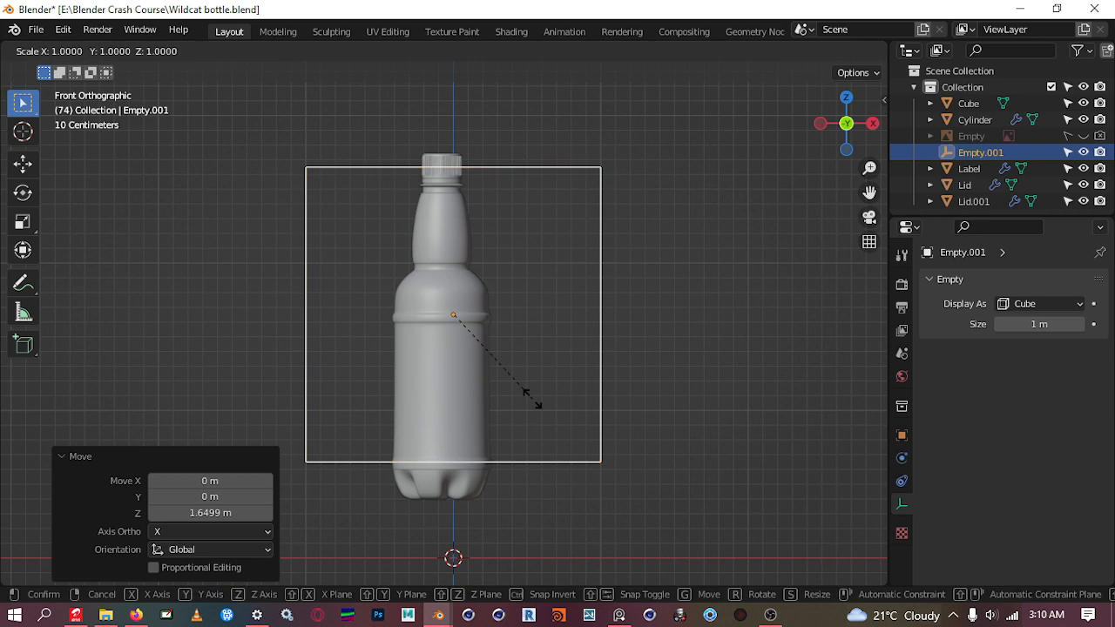
key(y)
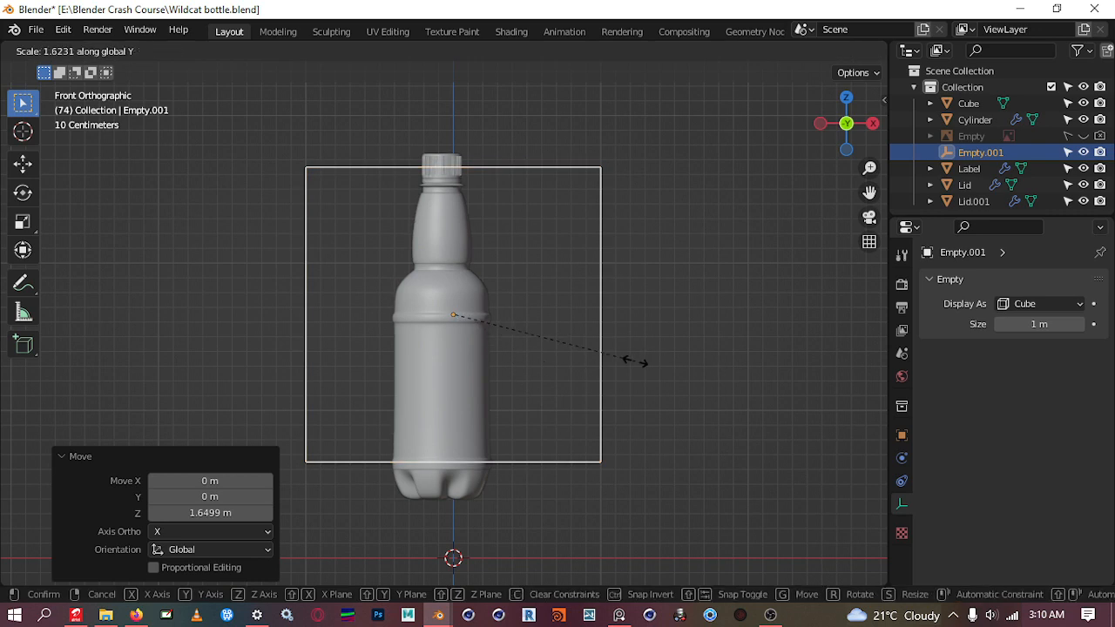
key(Escape)
Scale the empty uniformly by about 1.29 to enclose the bottle's height, and narrow it along X by about 0.347
key(s)
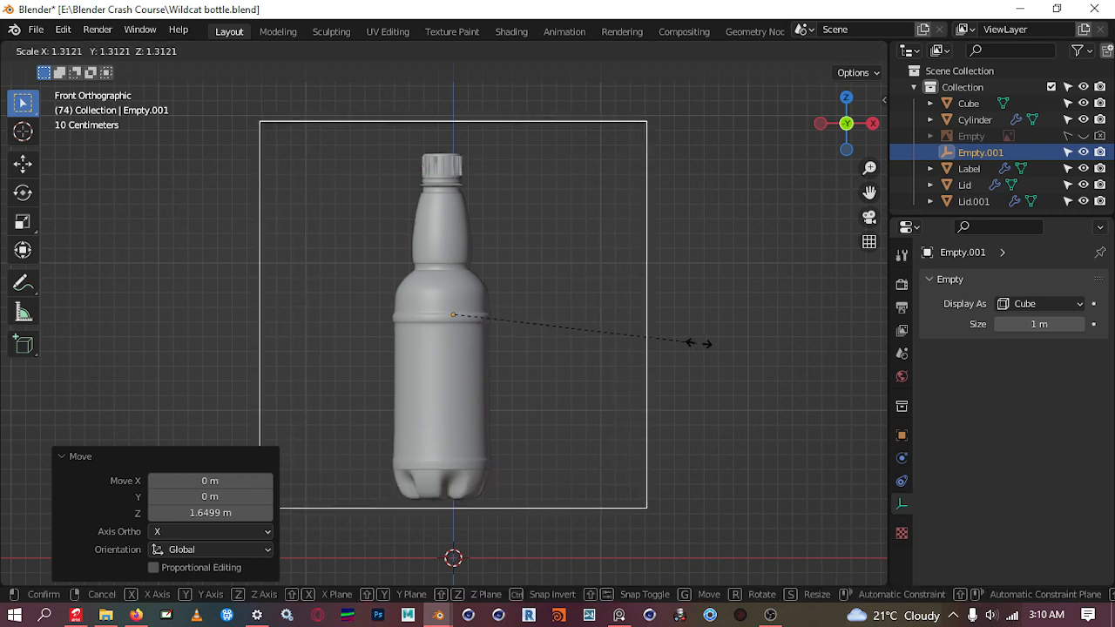
click(694, 348)
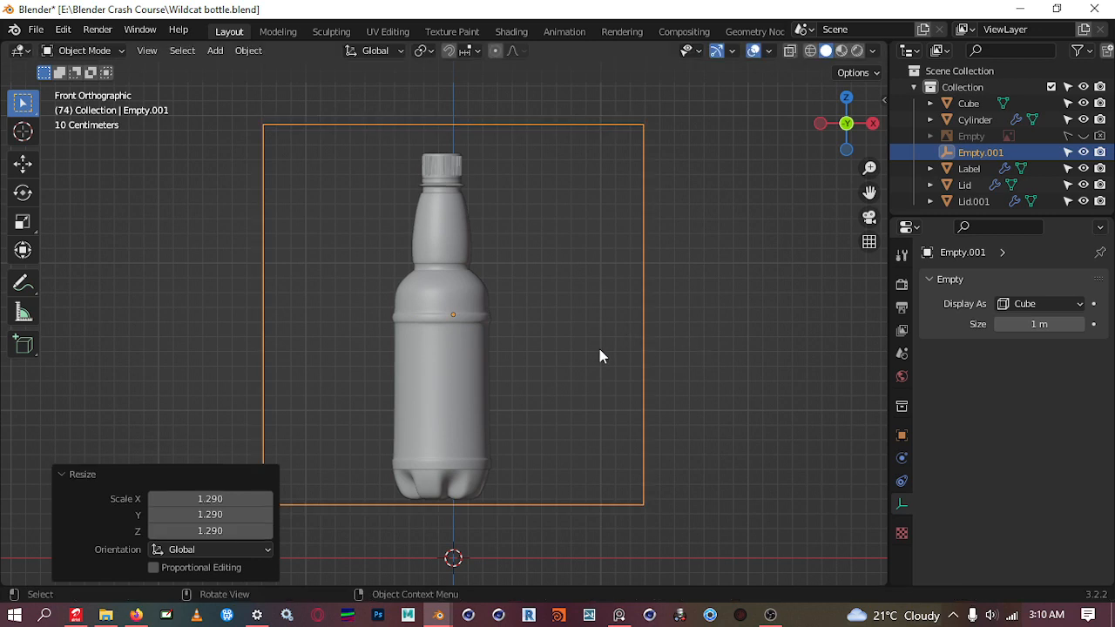
key(s)
key(x)
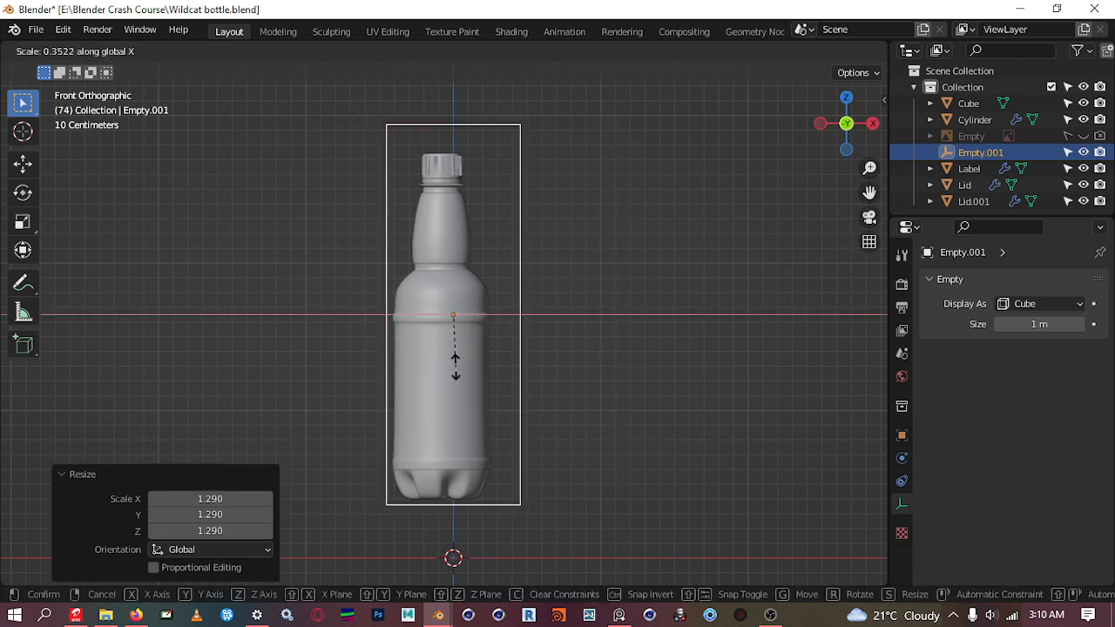
click(463, 366)
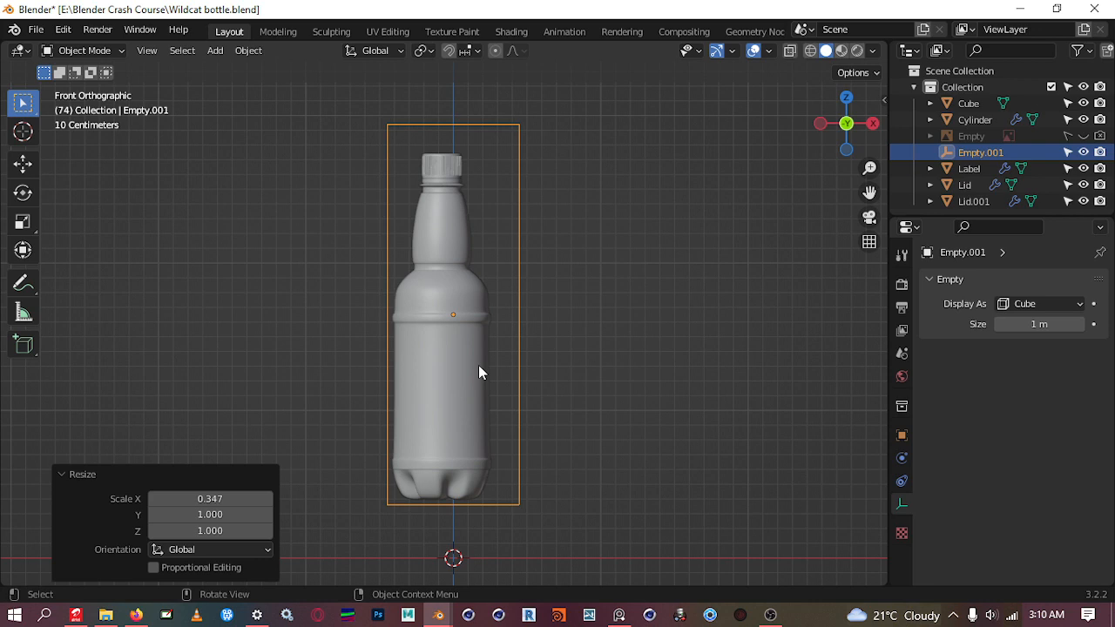
Centre the empty on the bottle by moving it about -0.061 m along X and -0.061 m along Z
key(g)
click(468, 366)
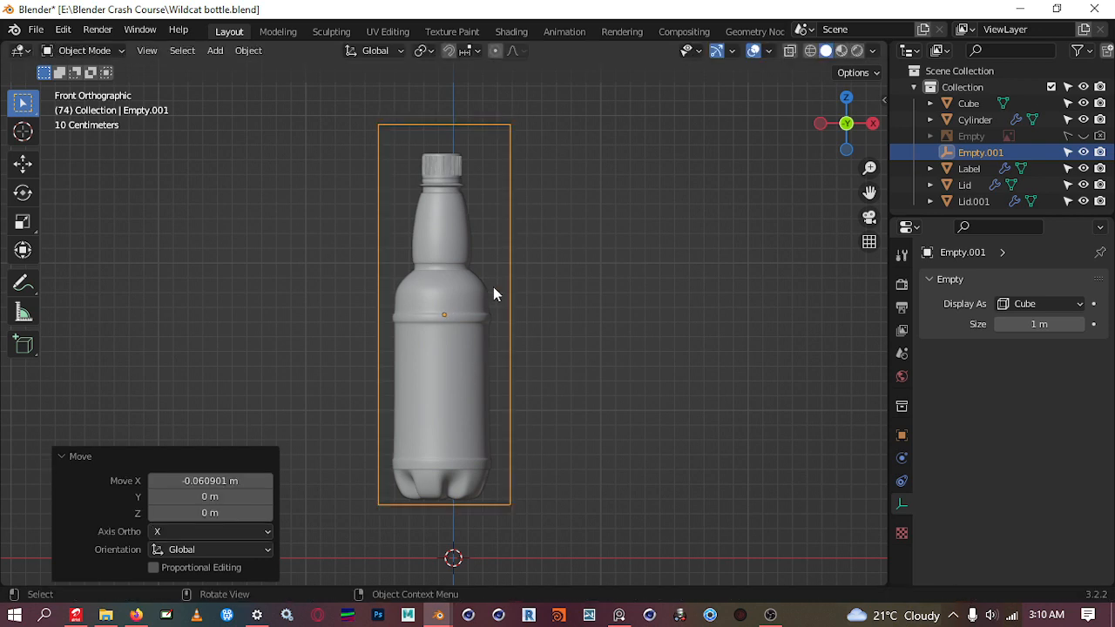
key(g)
key(z)
click(471, 307)
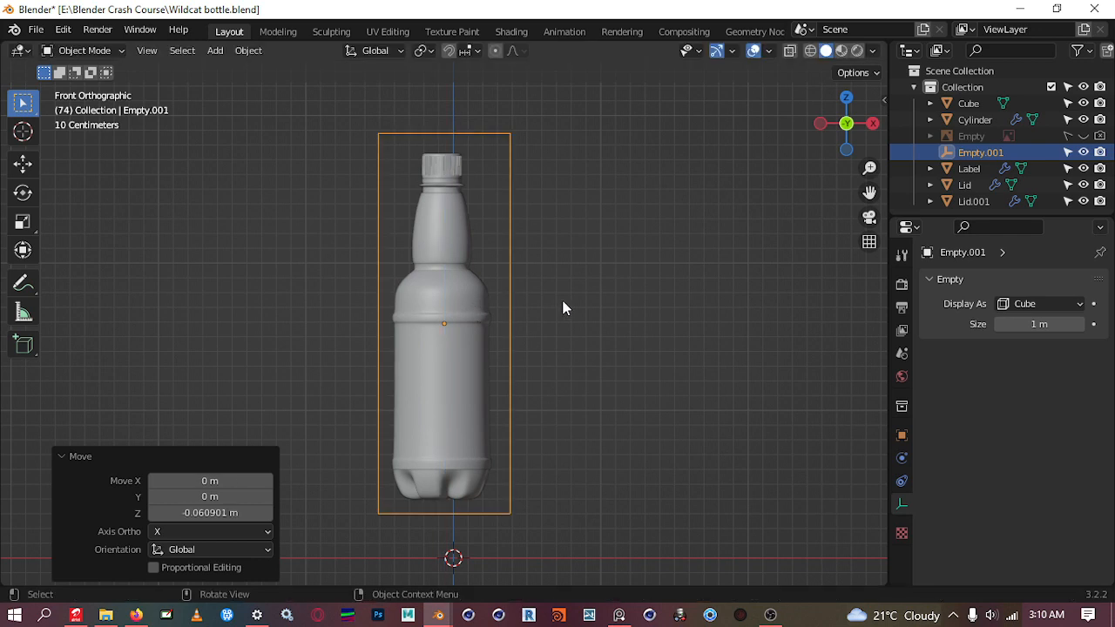
In right view, narrow the empty along Y so that it closely encloses the bottle's sides
key(KP_3)
scroll(470, 305, down, 6)
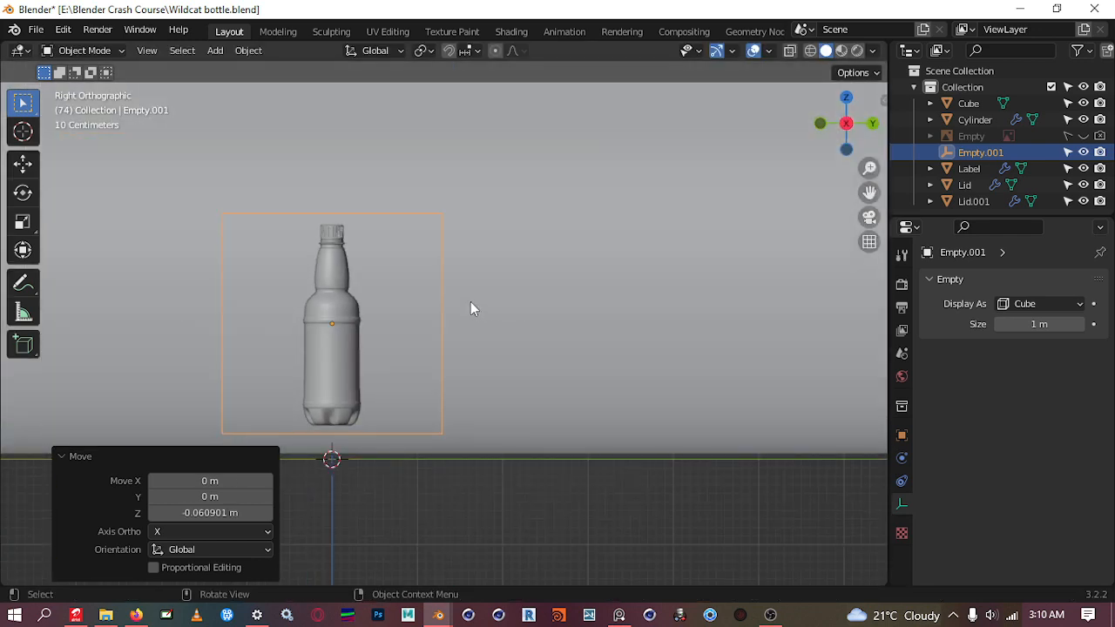
shift+middle_drag(358, 313, 538, 358)
scroll(578, 362, up, 4)
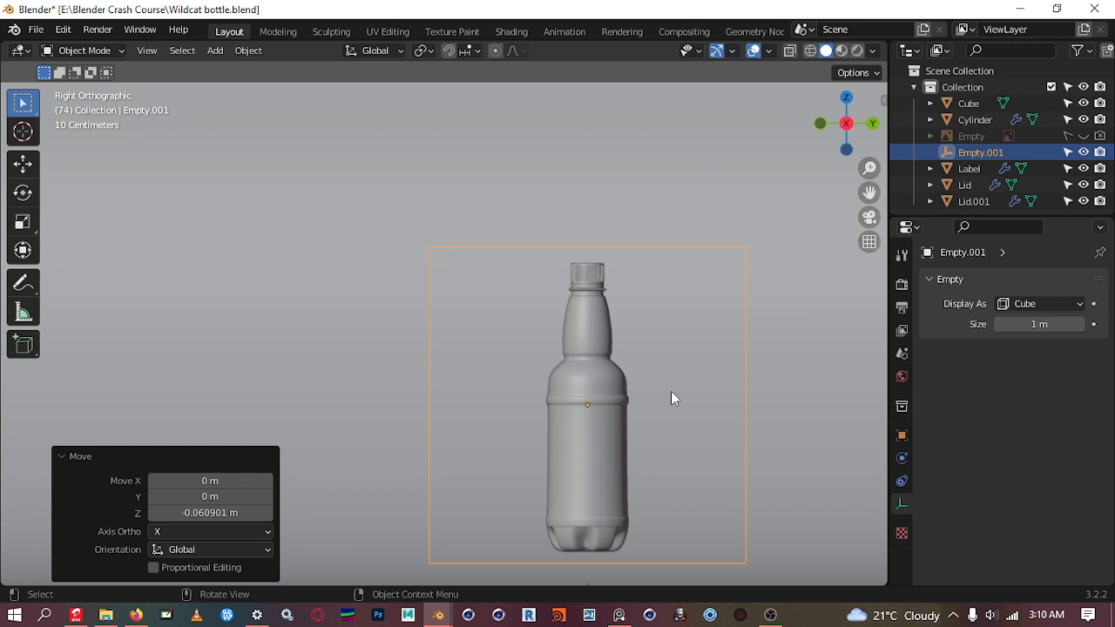
key(s)
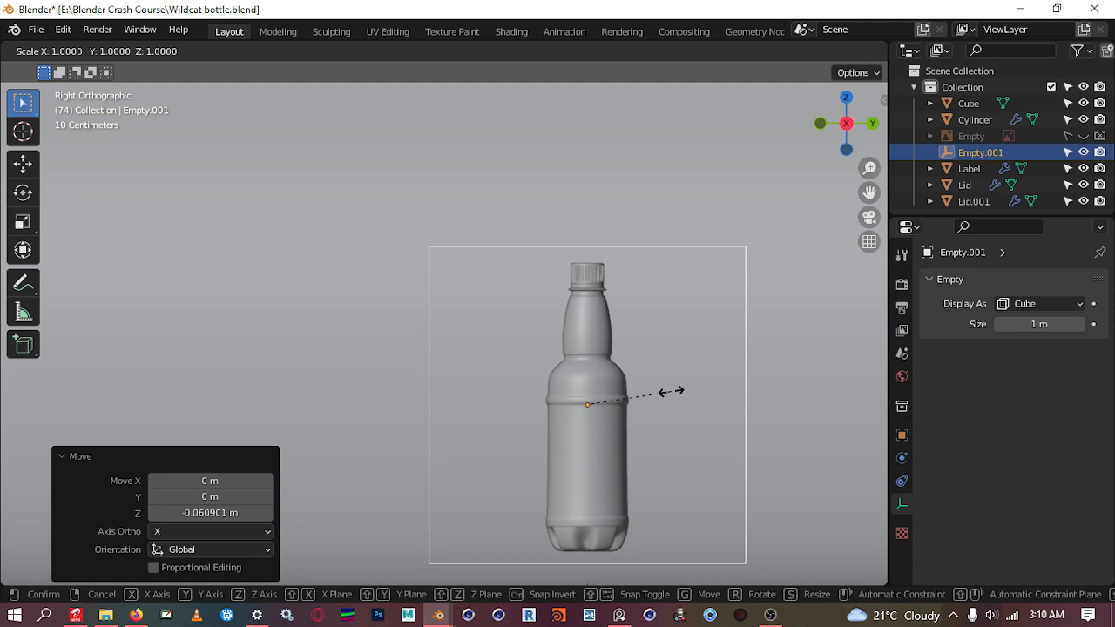
key(y)
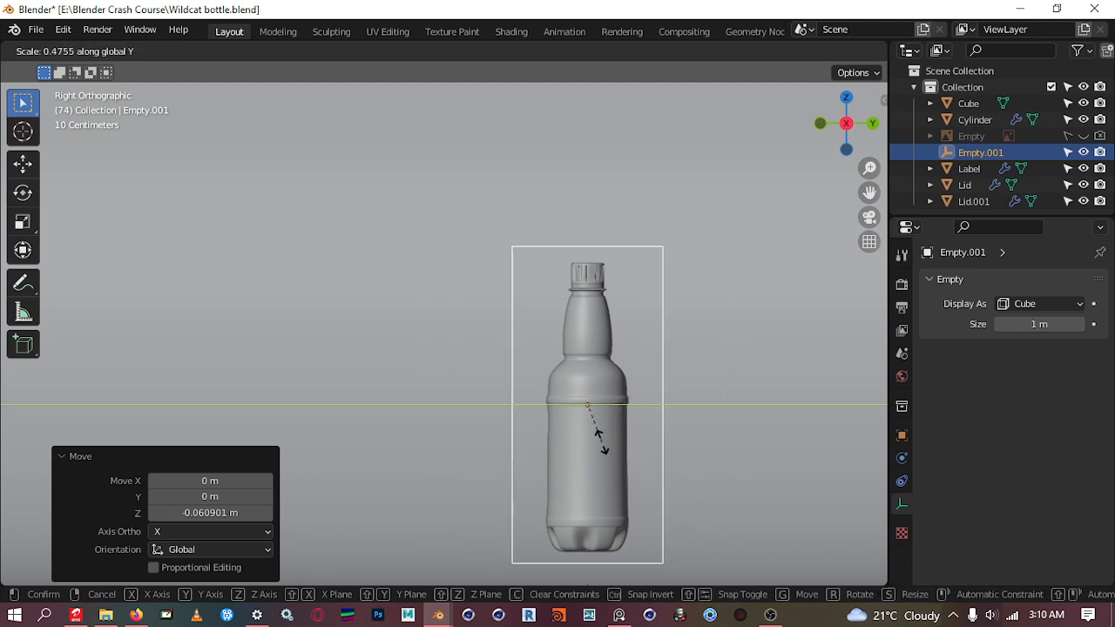
click(601, 422)
click(692, 336)
scroll(696, 330, down, 6)
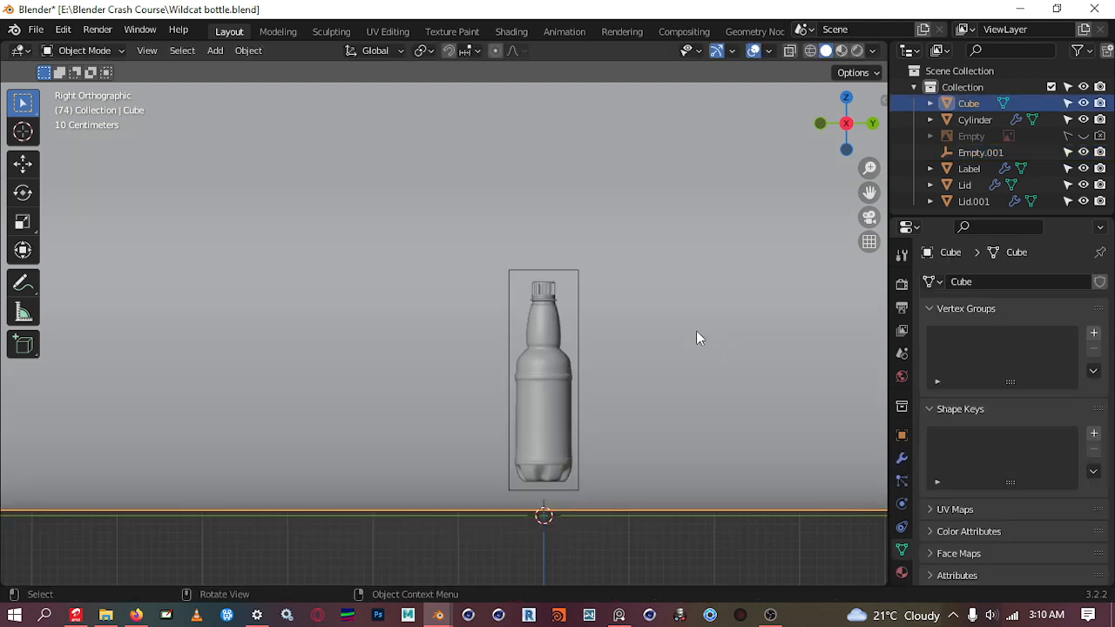
middle_drag(607, 334, 524, 284)
scroll(579, 329, up, 6)
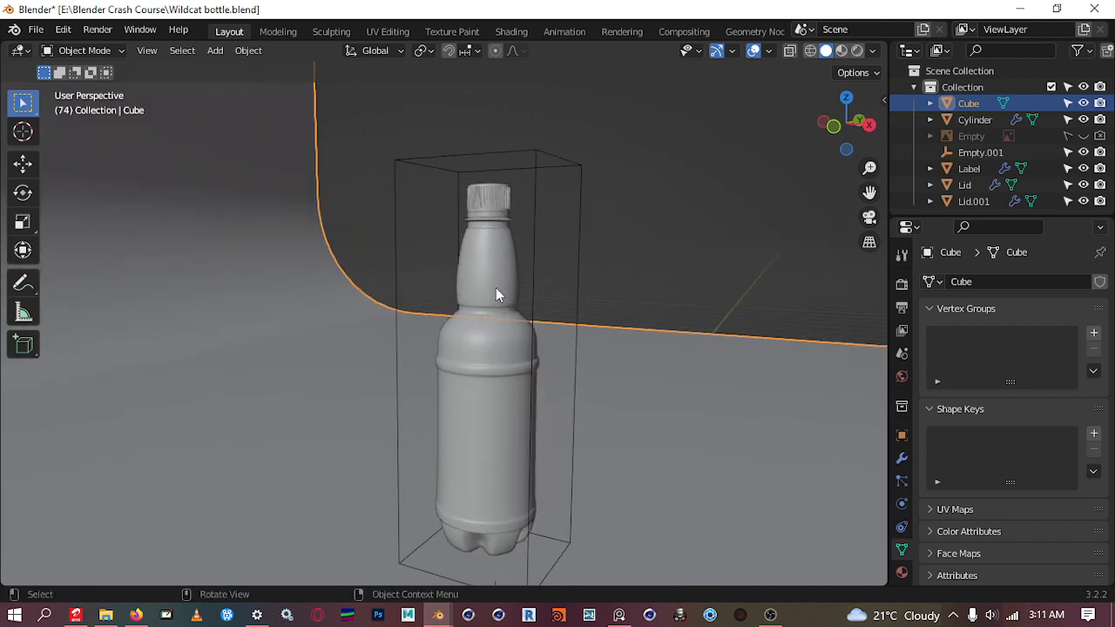
click(492, 286)
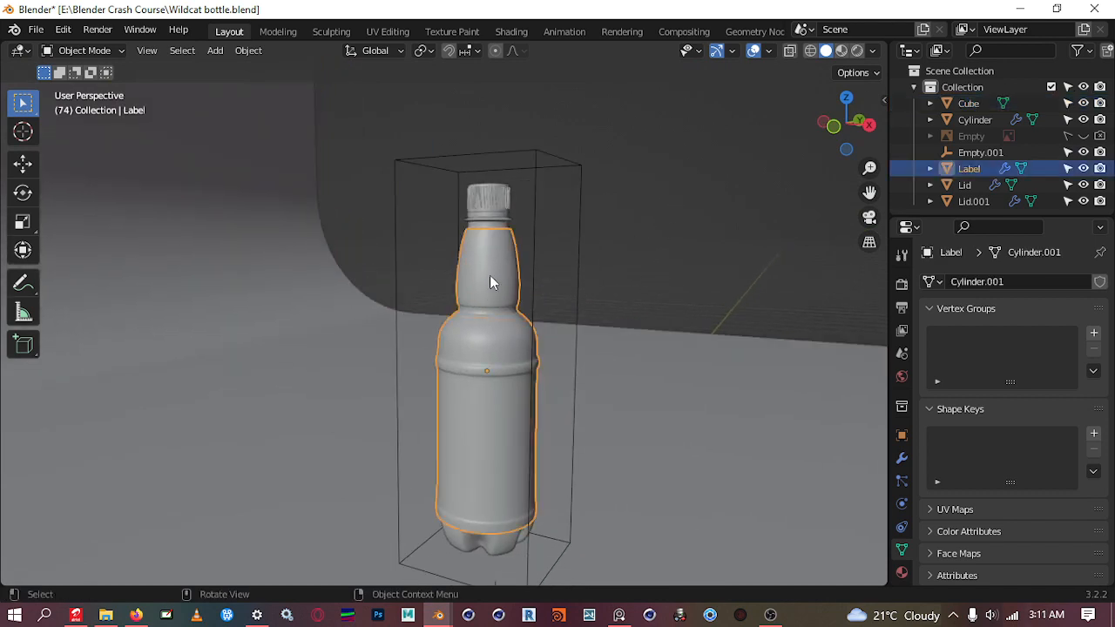
click(508, 551)
shift+click(498, 374)
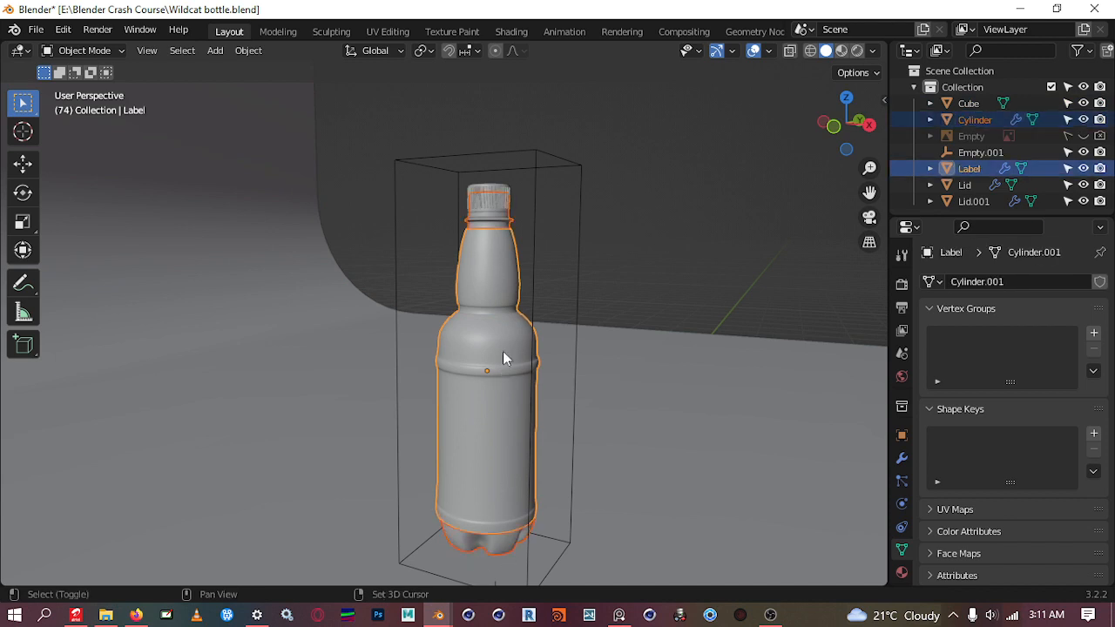
shift+click(484, 214)
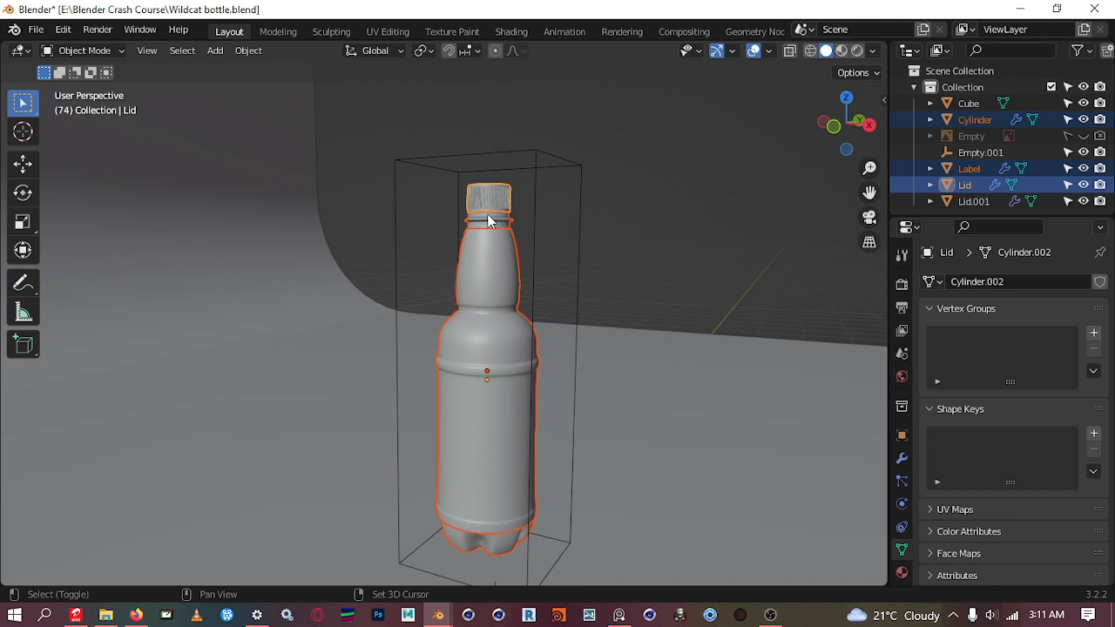
scroll(518, 187, up, 4)
click(776, 151)
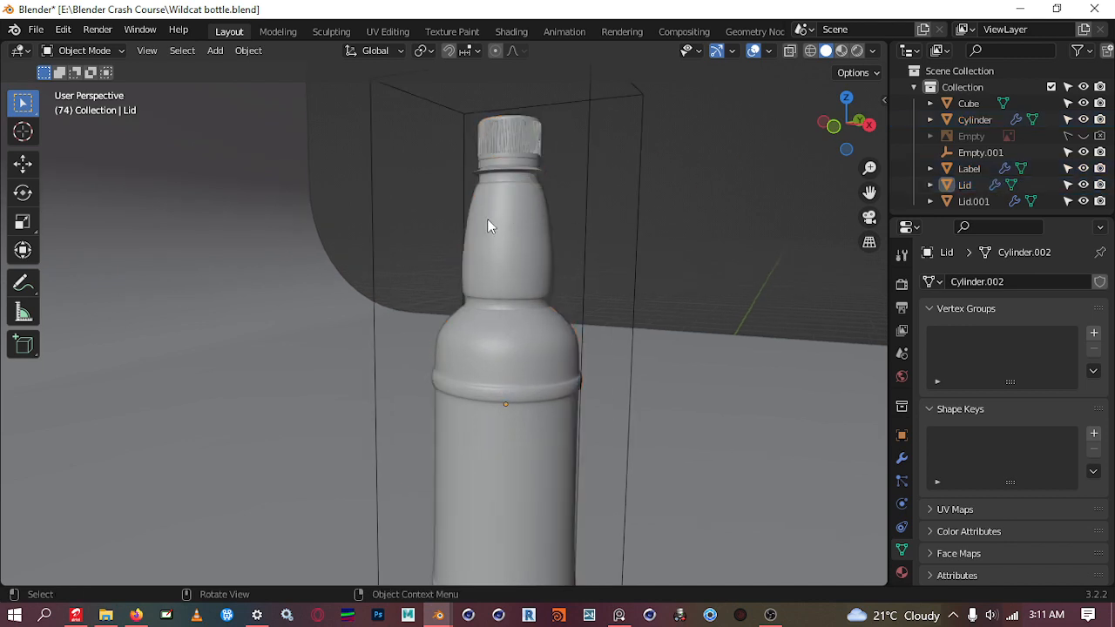
click(519, 162)
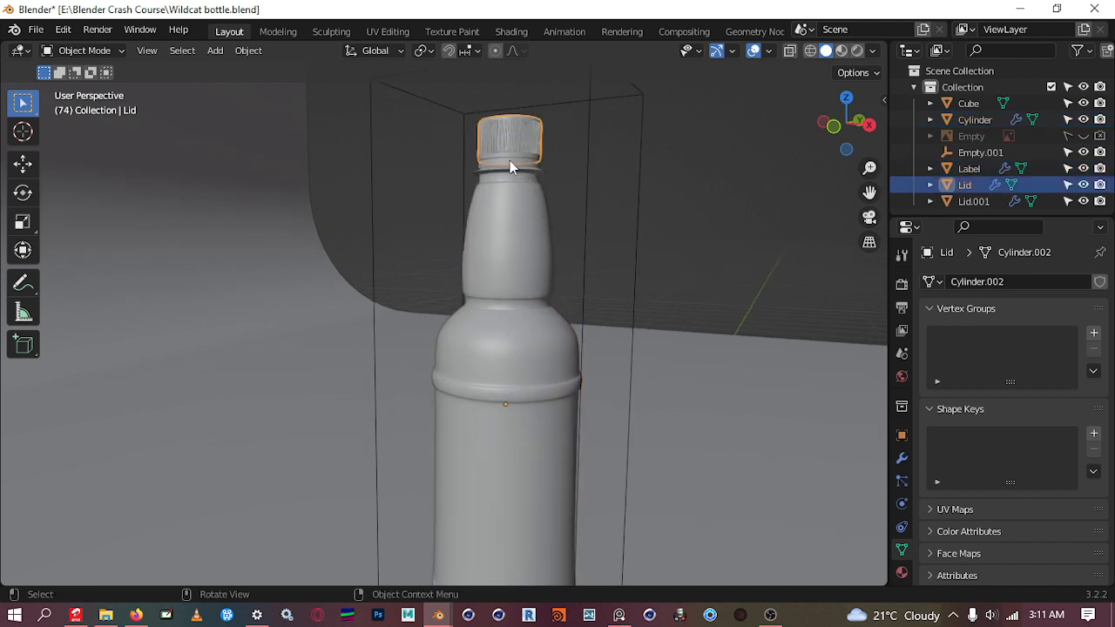
click(502, 165)
Parent the lid ring, lid, bottle body and label to the cube empty, using the Object parenting type
scroll(540, 153, up, 2)
shift+middle_drag(553, 138, 517, 422)
click(507, 250)
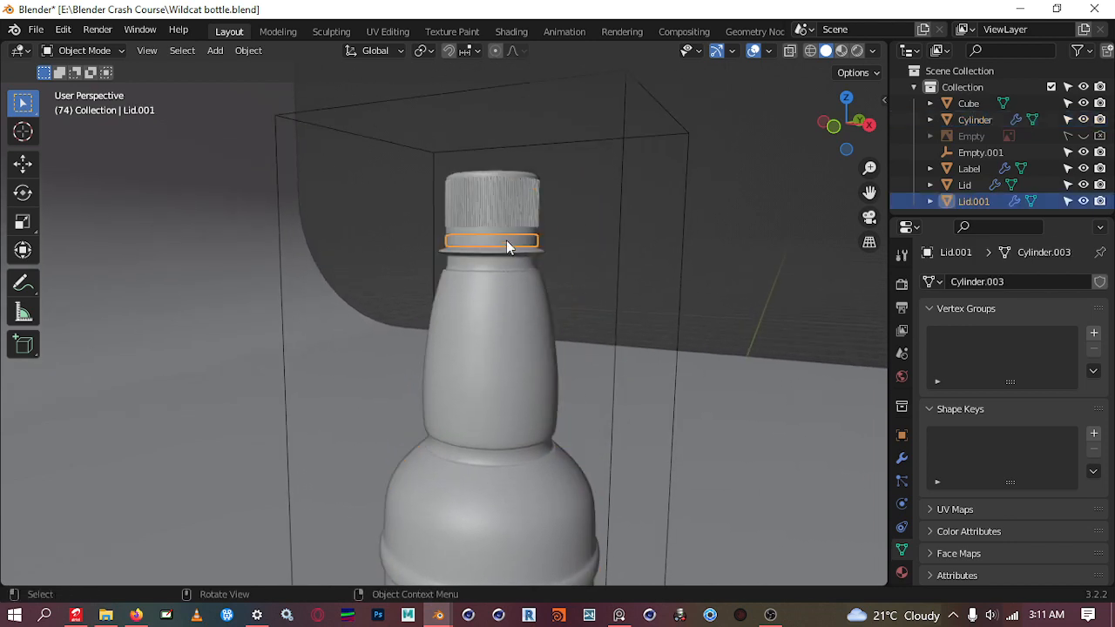
shift+click(515, 186)
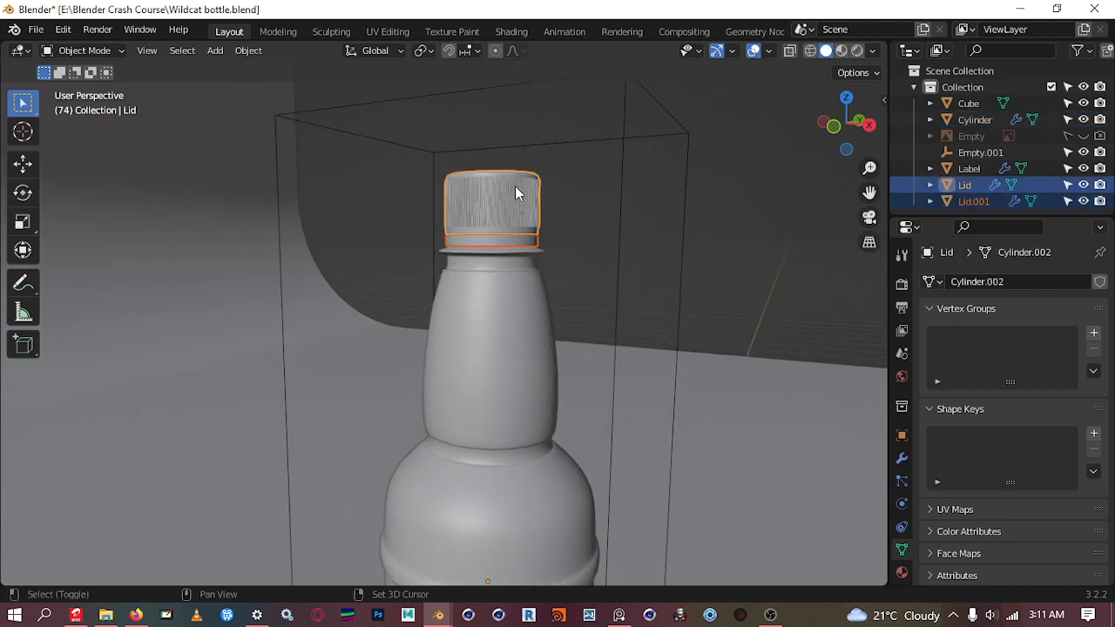
shift+click(502, 262)
shift+click(513, 312)
scroll(514, 312, down, 2)
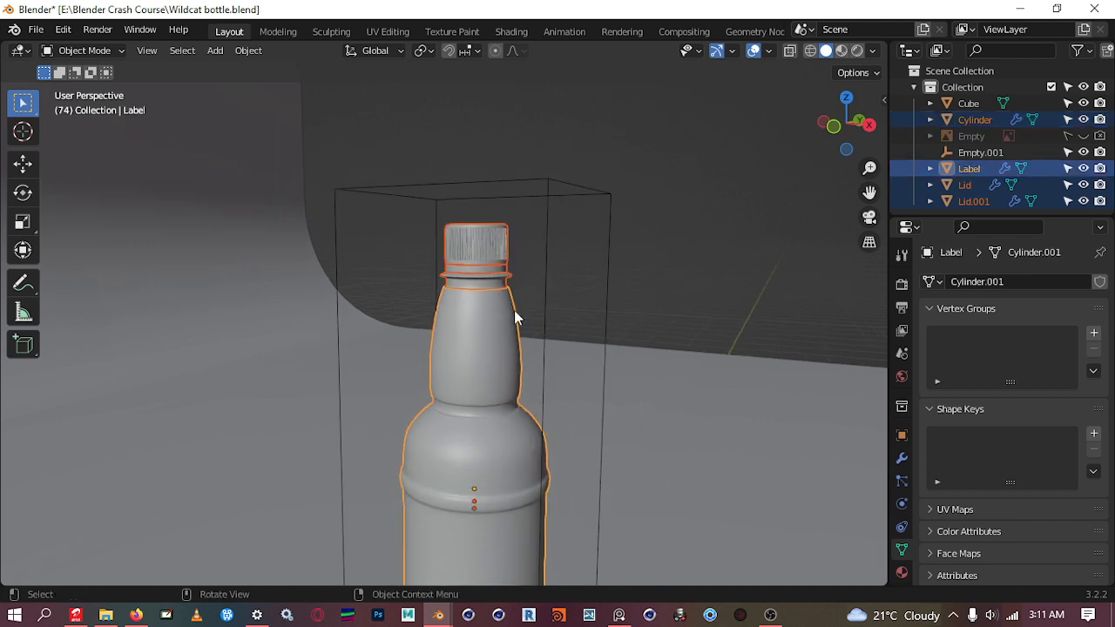
scroll(513, 310, down, 3)
middle_drag(514, 310, 468, 291)
scroll(546, 264, up, 3)
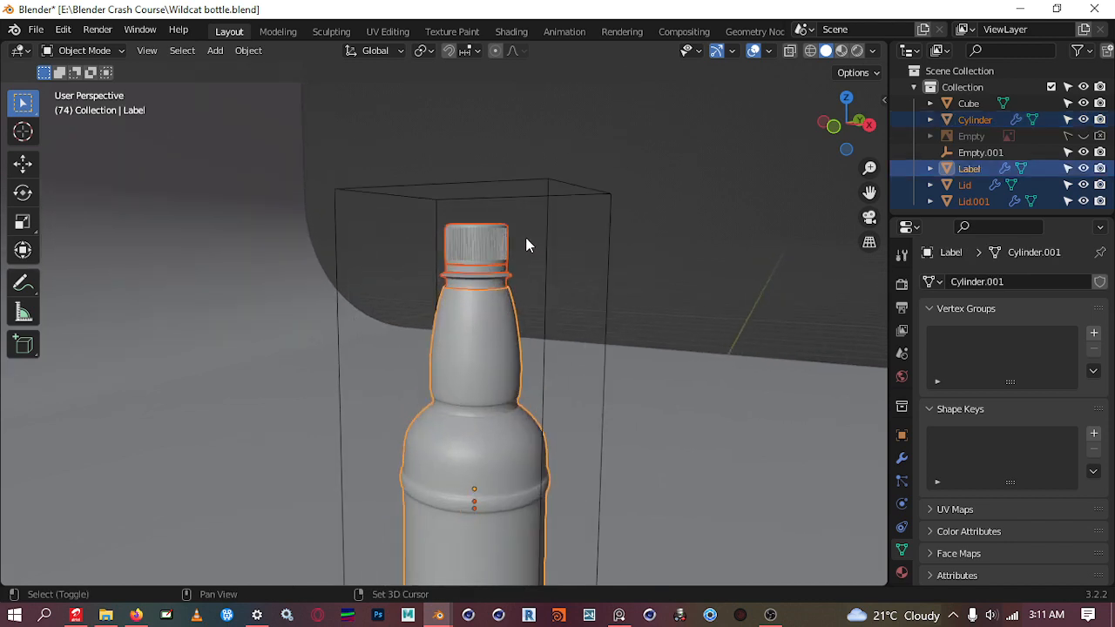
click(546, 218)
scroll(540, 228, down, 1)
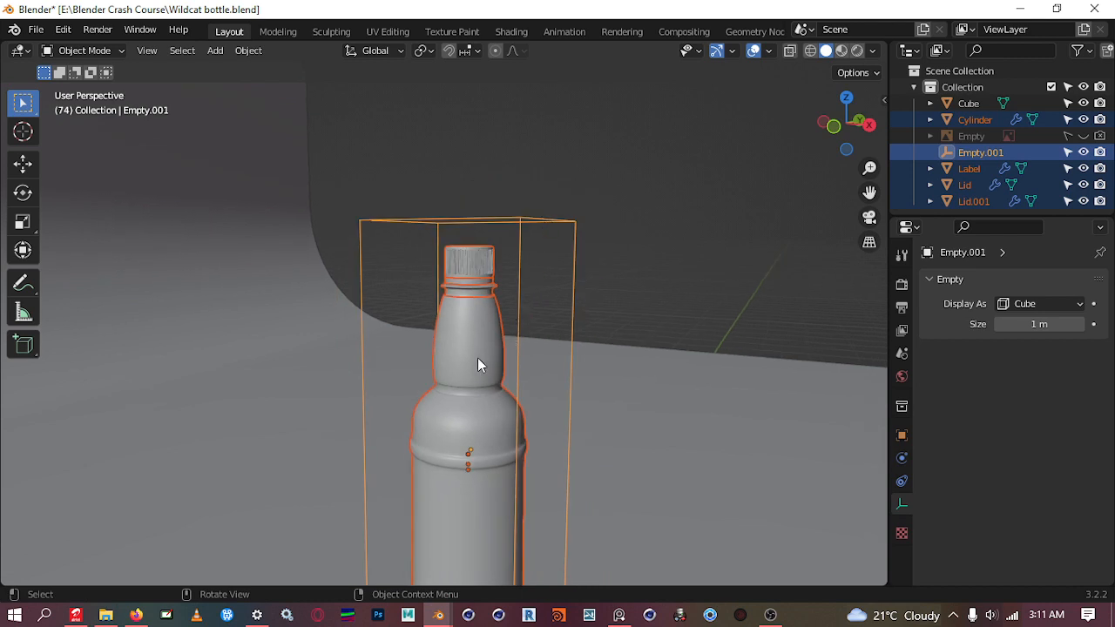
key(ctrl)
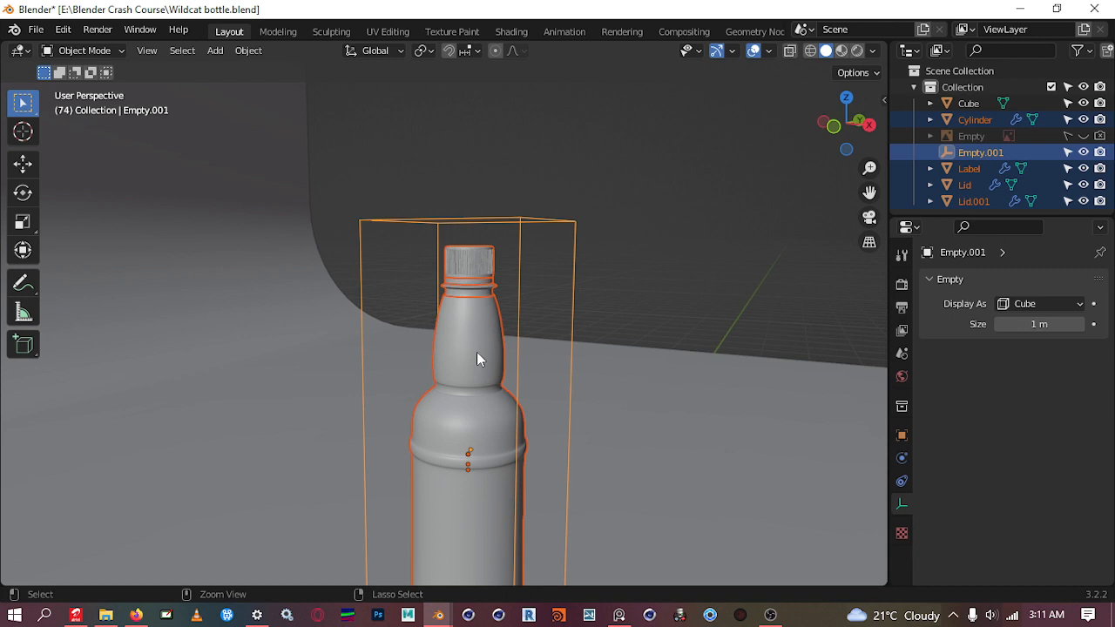
key(ctrl+p)
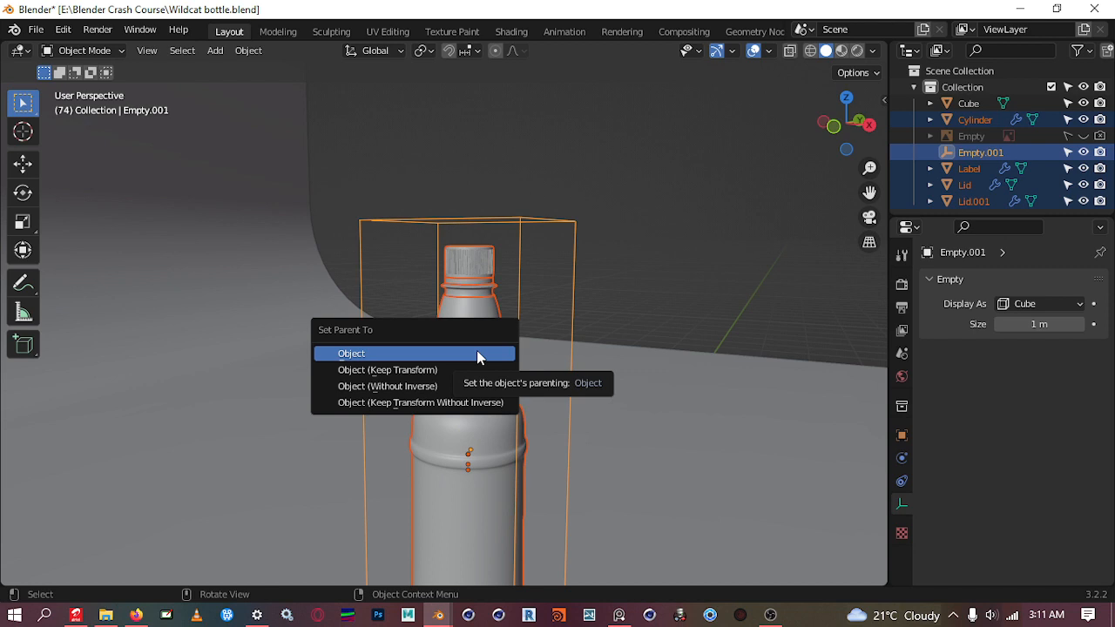
click(373, 353)
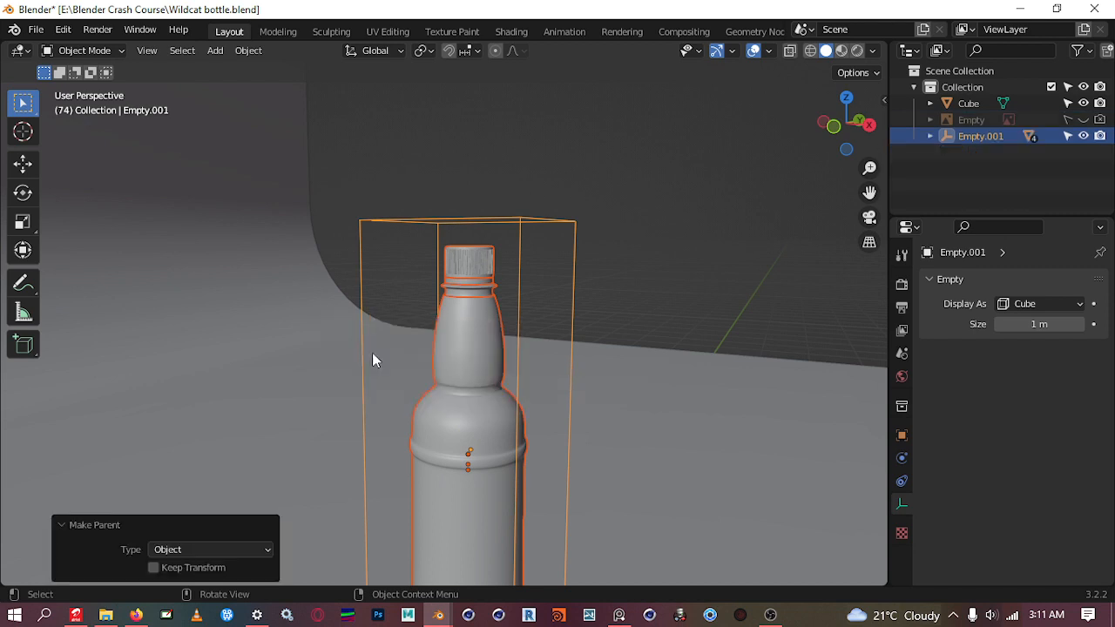
Select only the cube empty and try moving it freely to test that the bottle parts follow, cancelling the moves
click(575, 234)
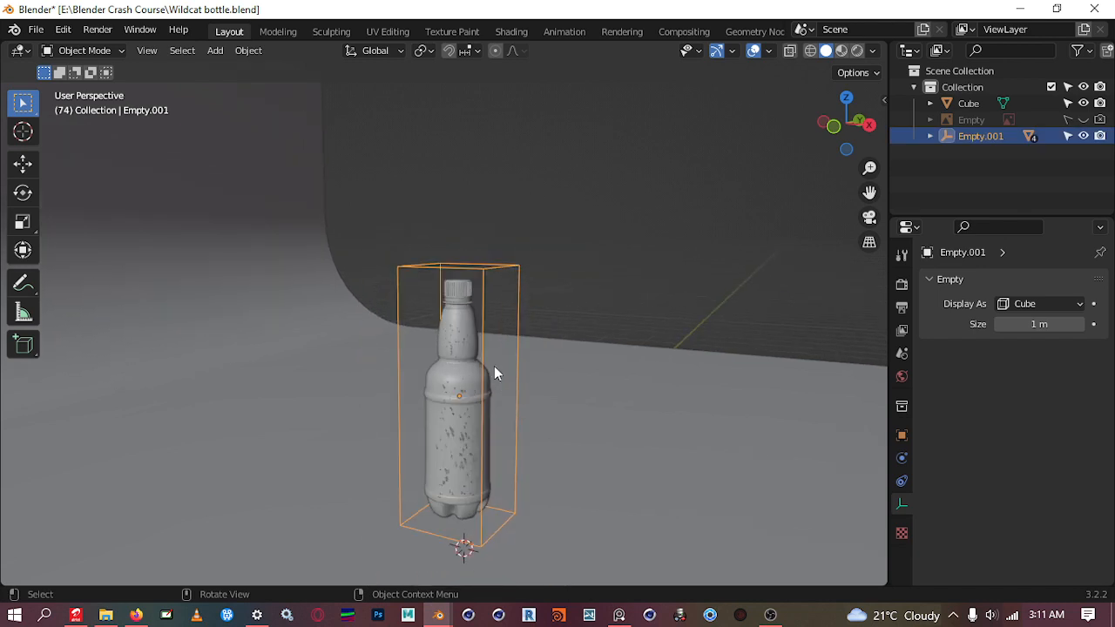
key(g)
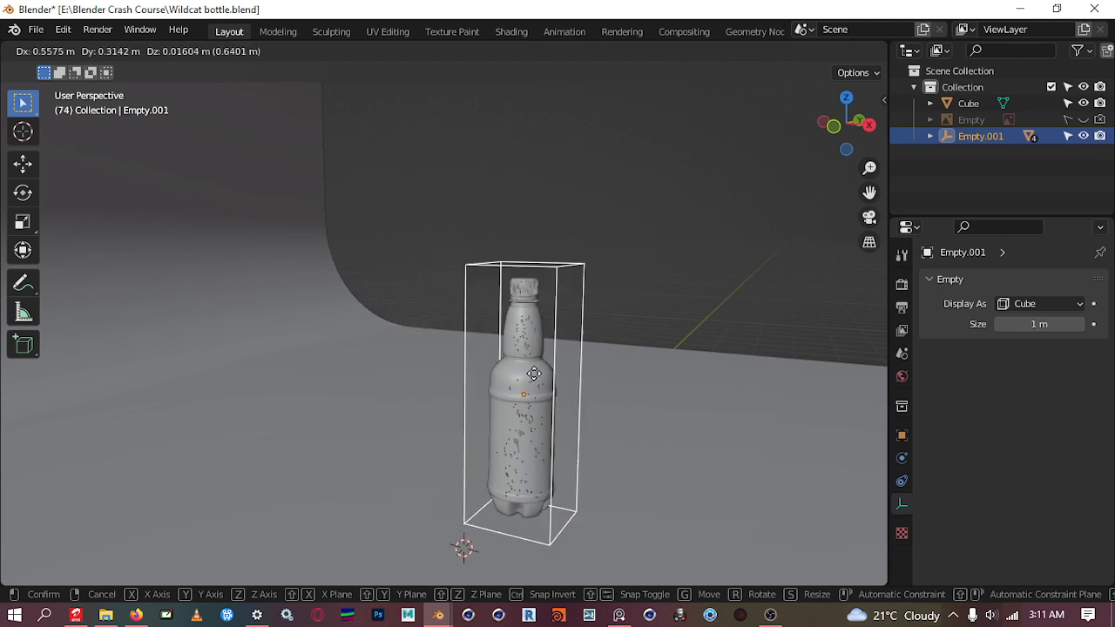
click(507, 288)
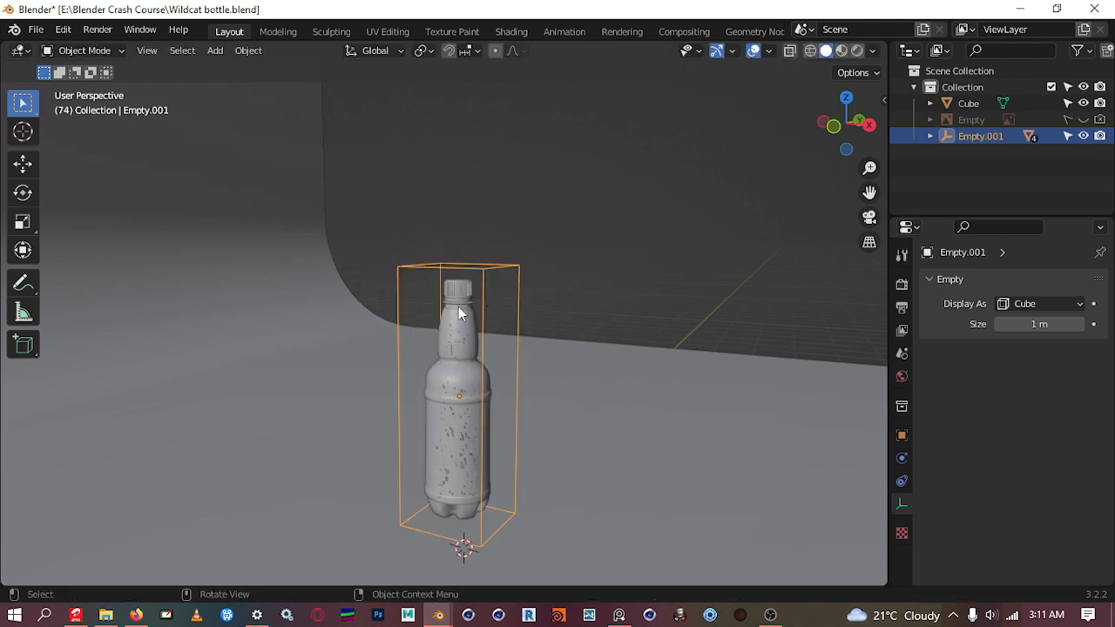
key(g)
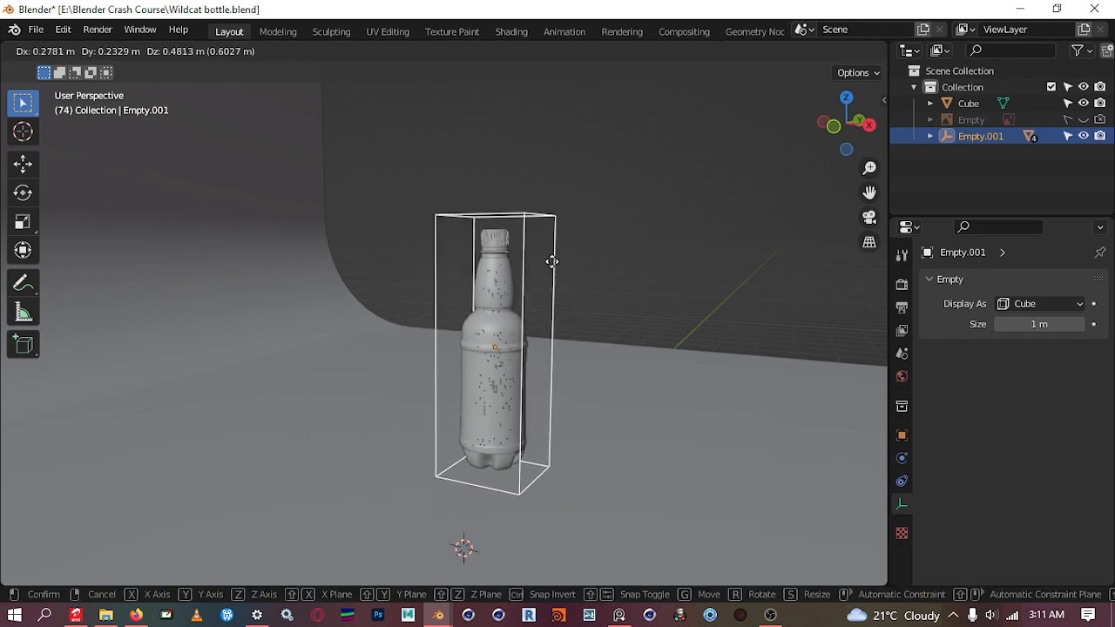
key(Escape)
Deselect the empty and examine the bottle's size and placement within the whole curved backdrop
click(641, 245)
middle_drag(641, 245, 467, 375)
scroll(541, 233, down, 5)
scroll(483, 330, up, 4)
scroll(535, 333, up, 4)
scroll(535, 333, up, 3)
scroll(533, 320, down, 8)
scroll(517, 301, down, 6)
scroll(533, 409, up, 4)
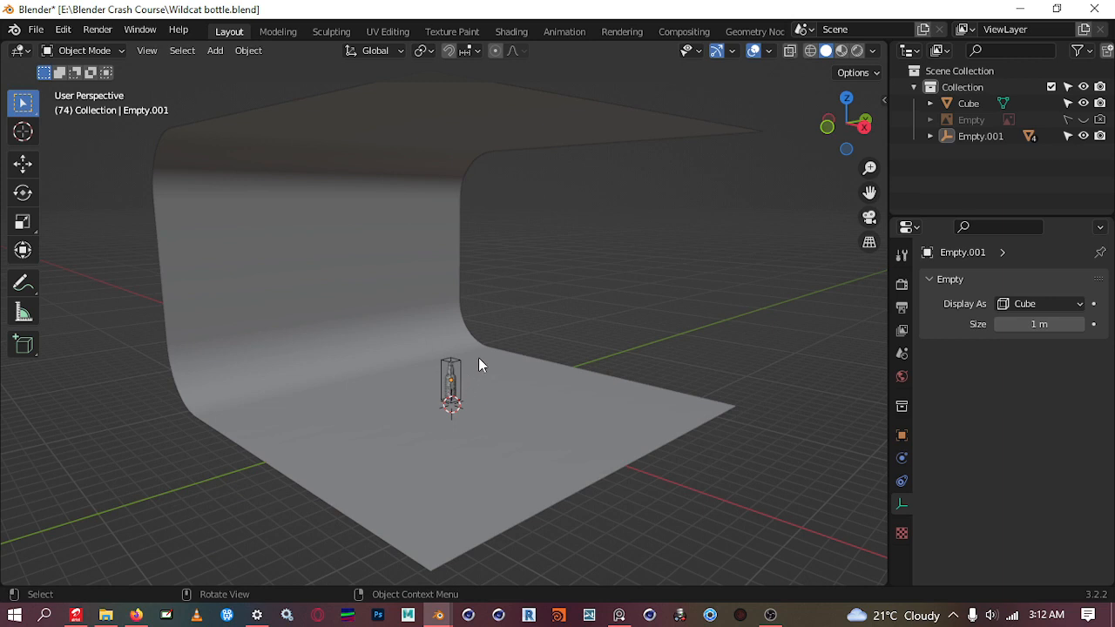
Add a camera to the scene at the world origin beside the bottle
scroll(478, 357, down, 2)
scroll(488, 334, up, 1)
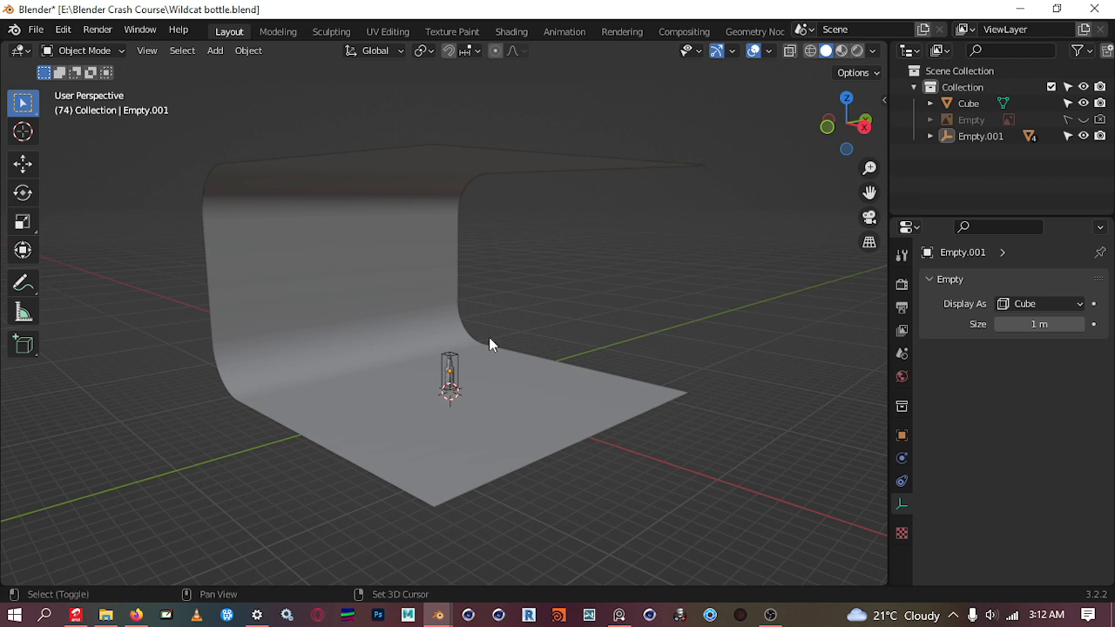
key(shift+a)
mouse_move(471, 176)
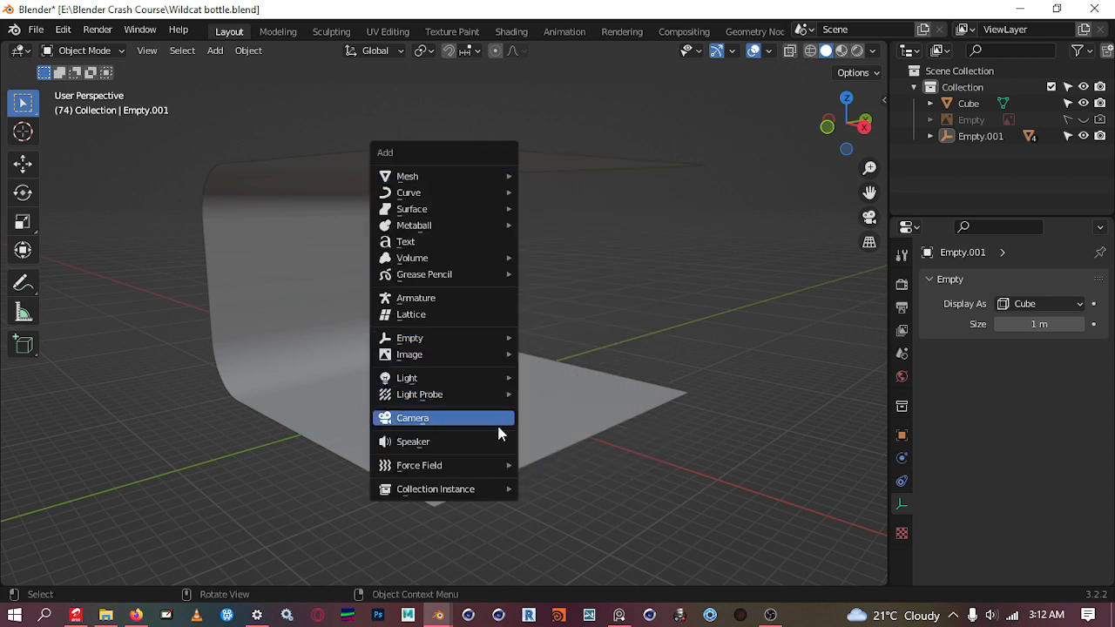
click(498, 421)
middle_drag(510, 405, 430, 427)
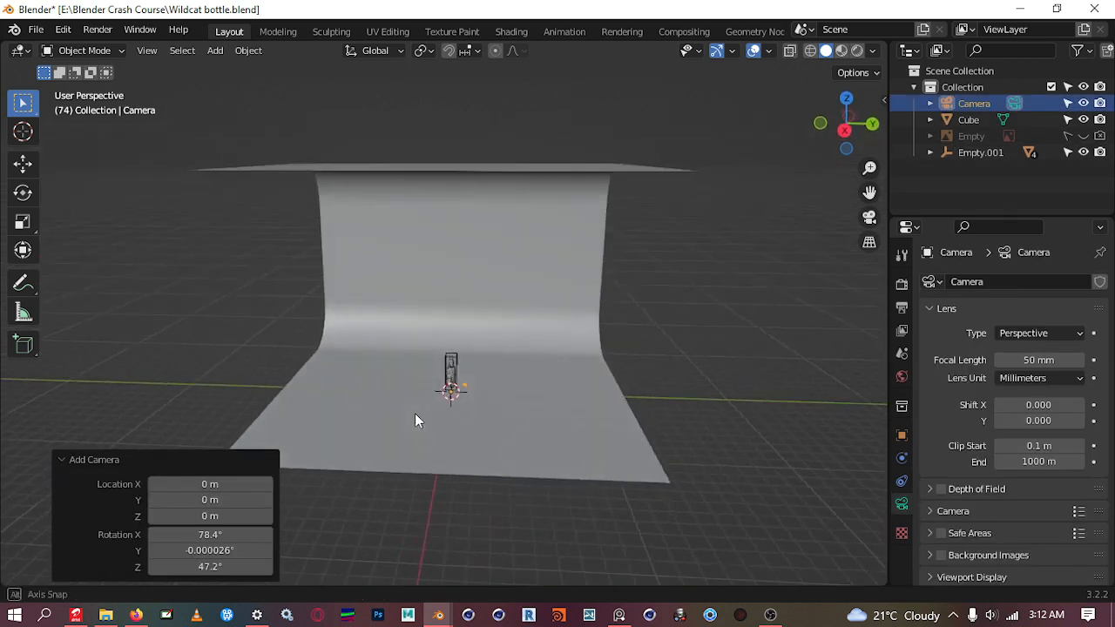
scroll(472, 391, up, 5)
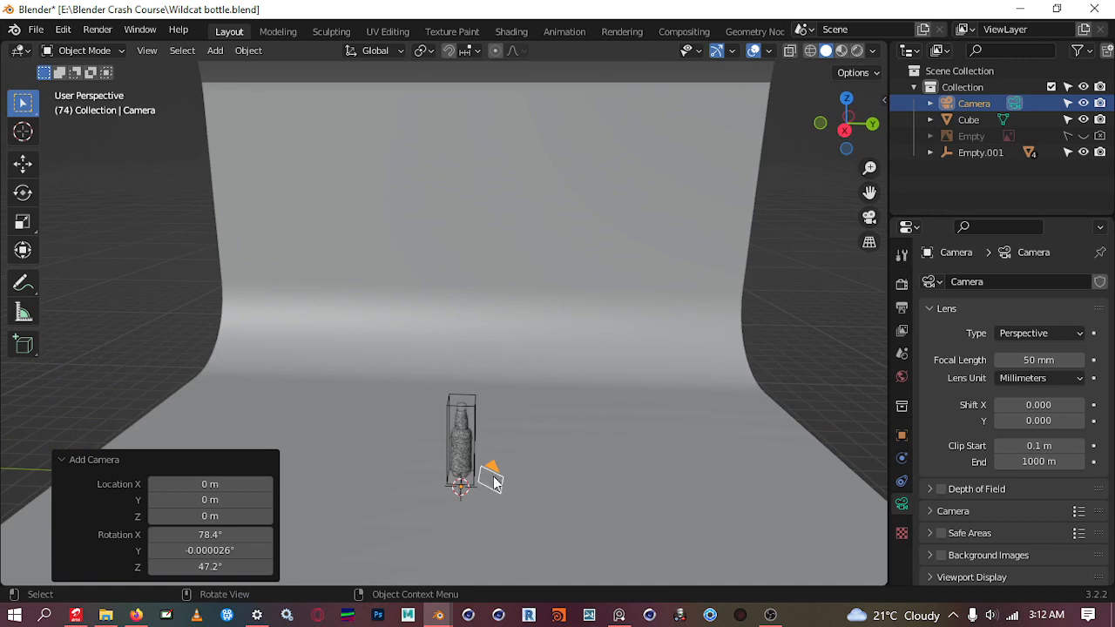
Move the camera about 6 m straight up along Z, above the bottle
key(g)
key(z)
click(540, 329)
middle_drag(540, 329, 541, 411)
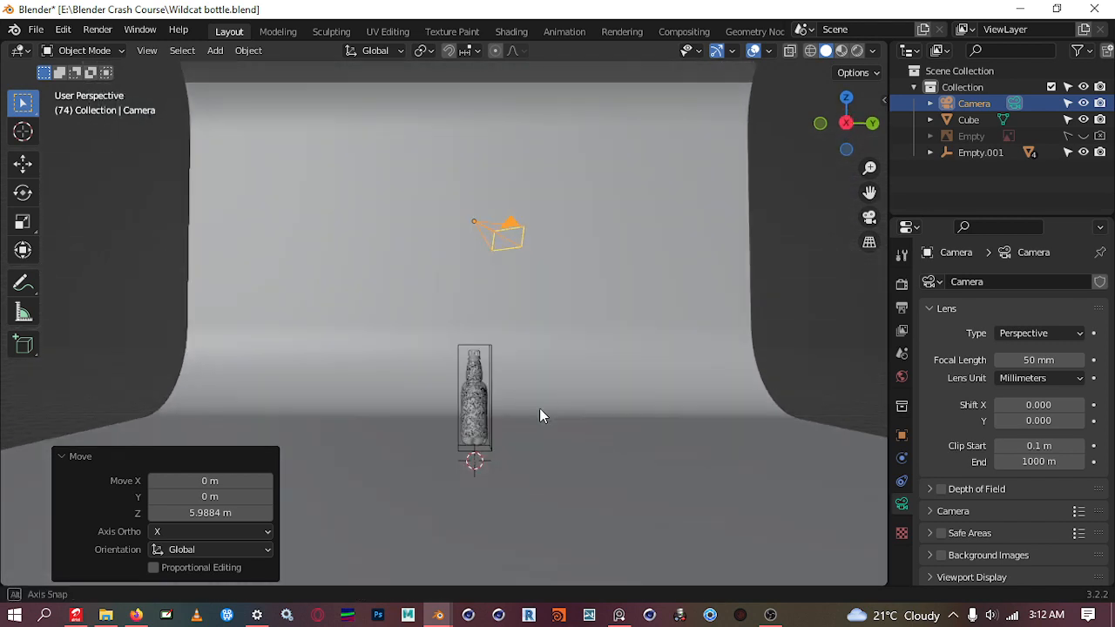
middle_drag(570, 476, 596, 459)
scroll(598, 461, up, 1)
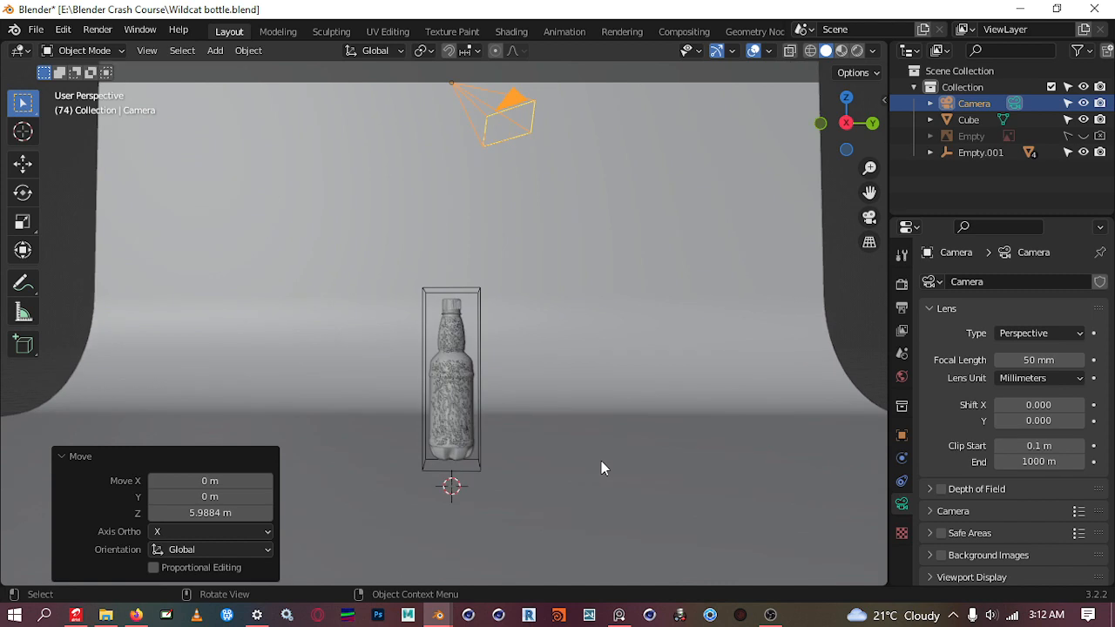
Set up a close front view of the bottle against the backdrop and align the camera to that view
click(411, 478)
scroll(500, 467, up, 3)
middle_drag(600, 519, 605, 435)
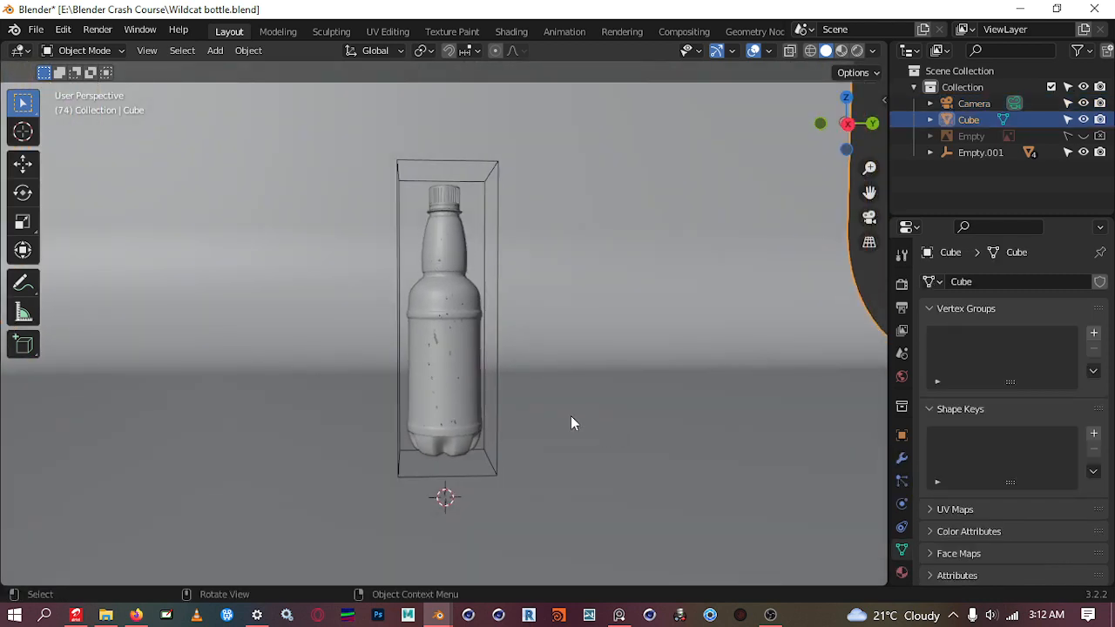
scroll(393, 339, up, 1)
middle_drag(393, 339, 446, 343)
scroll(426, 378, up, 1)
mouse_move(437, 384)
middle_down()
mouse_move(438, 368)
mouse_move(401, 378)
mouse_move(421, 395)
middle_up()
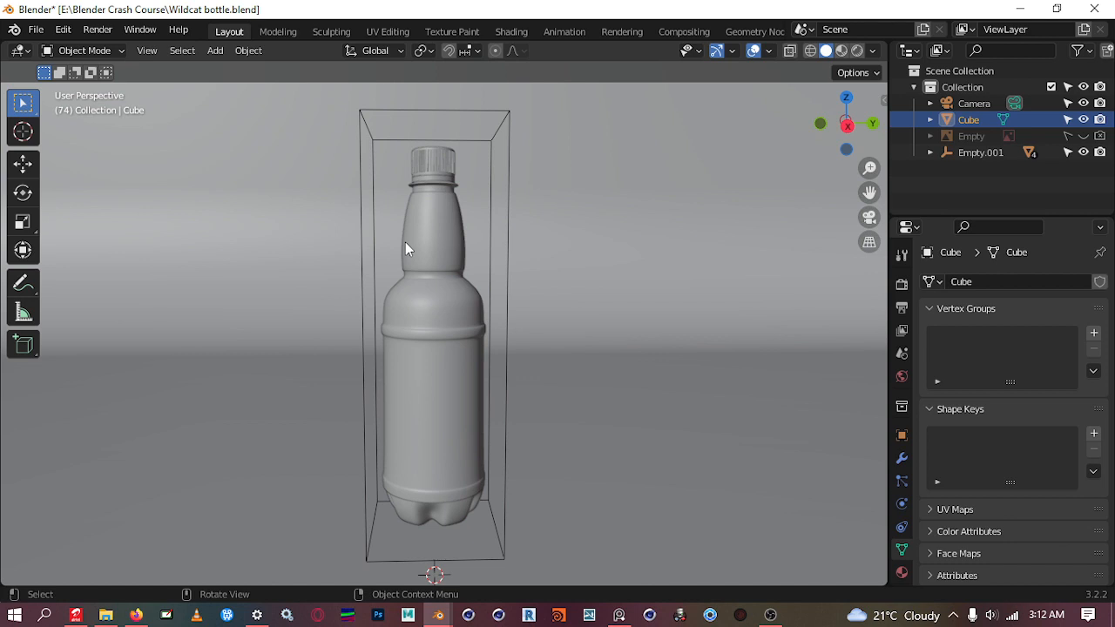
key(ctrl)
key(ctrl+alt)
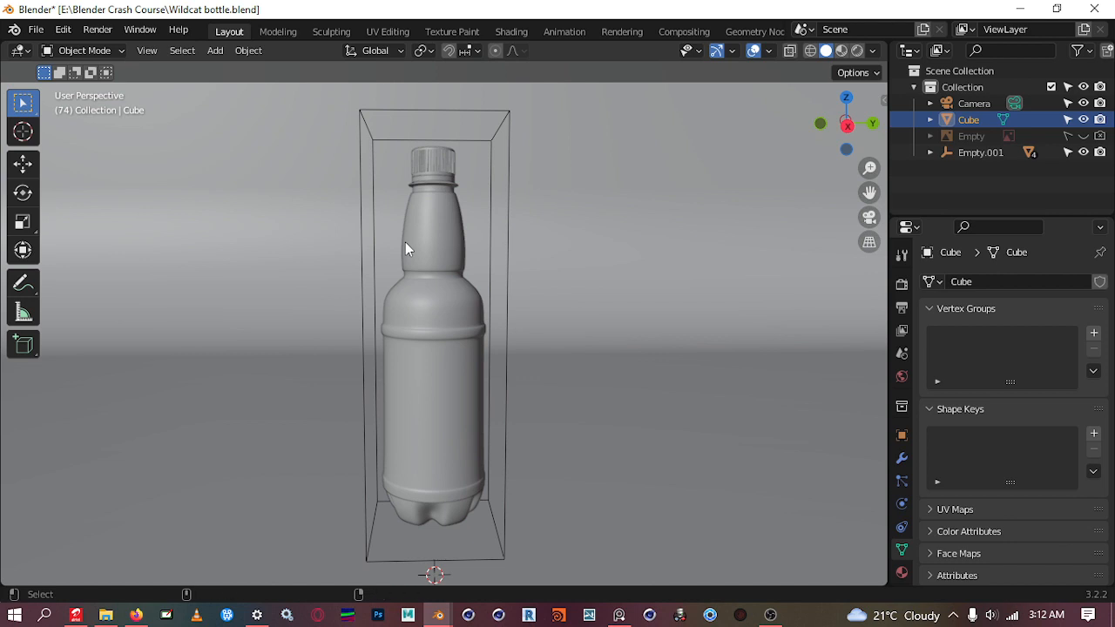
key(ctrl+alt+KP_0)
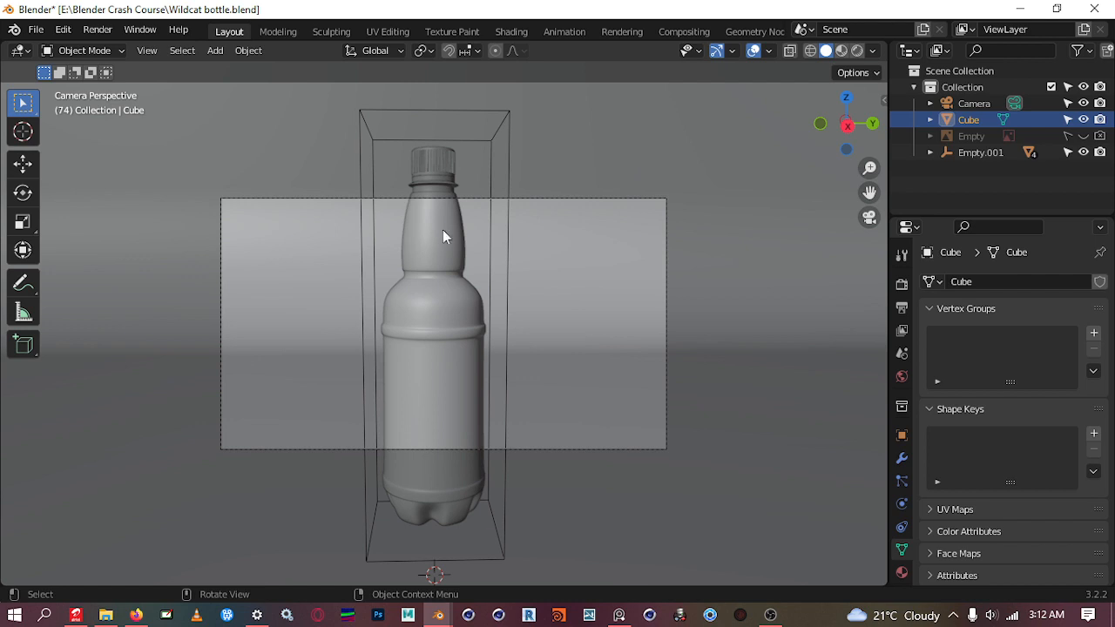
Try aligning the camera to an angled side view of the bottle, and undo that alignment
middle_drag(443, 229, 637, 281)
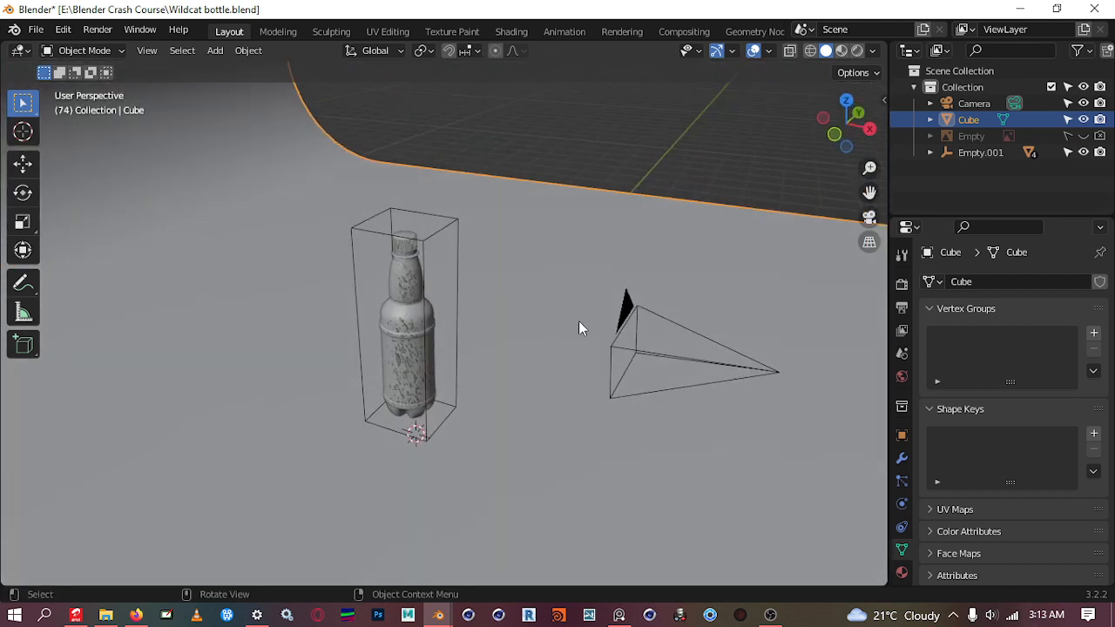
mouse_move(580, 269)
middle_down()
mouse_move(595, 249)
mouse_move(386, 223)
mouse_move(573, 275)
mouse_move(563, 268)
middle_up()
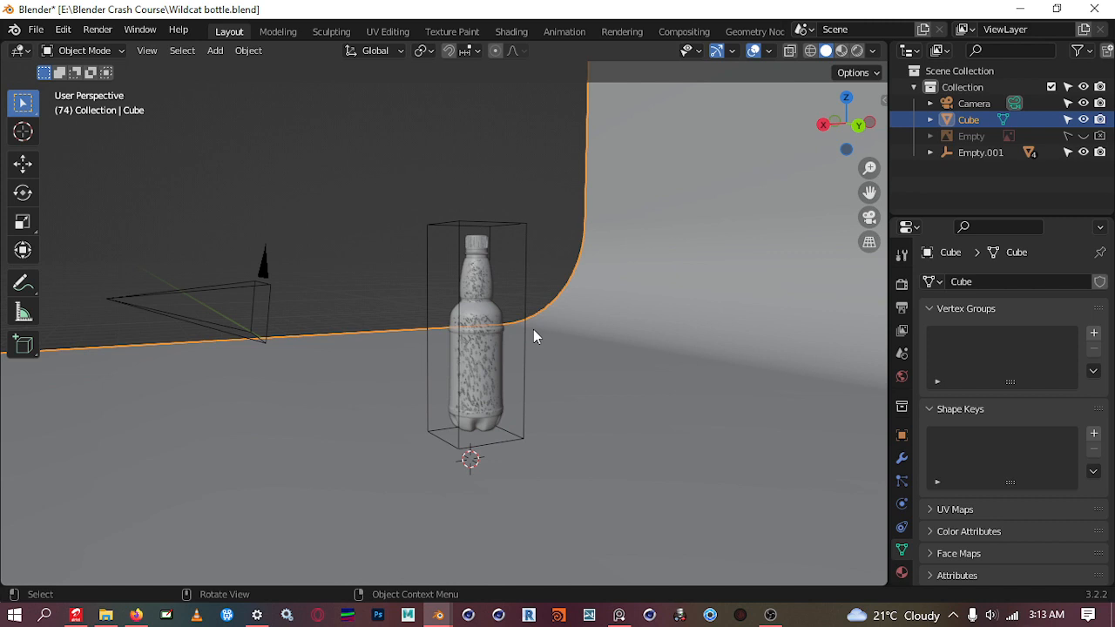
key(ctrl)
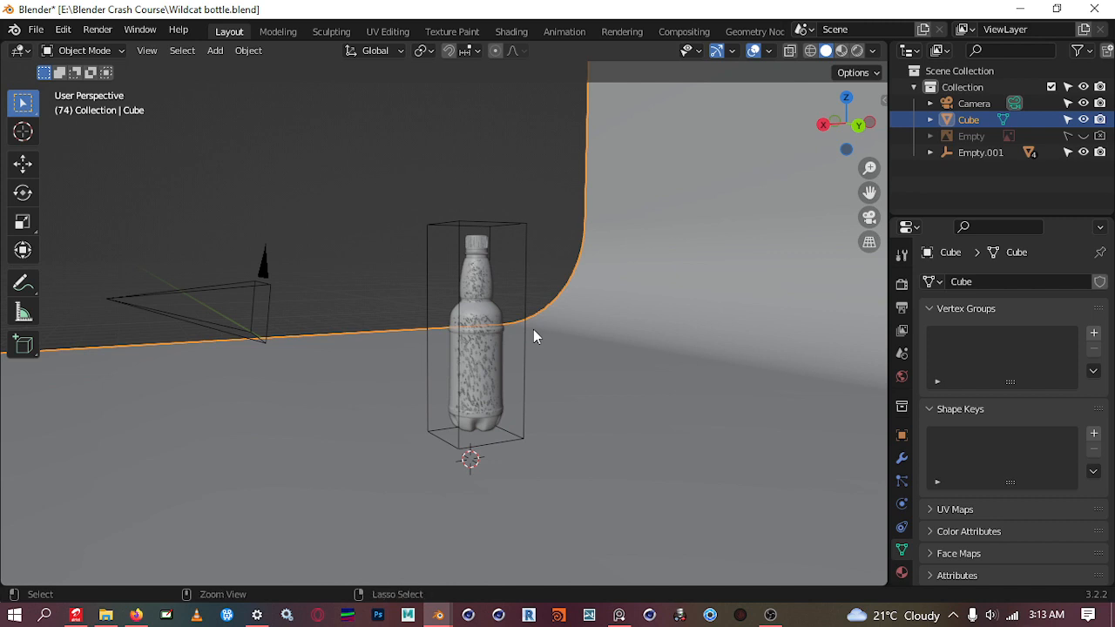
key(ctrl+alt+KP_0)
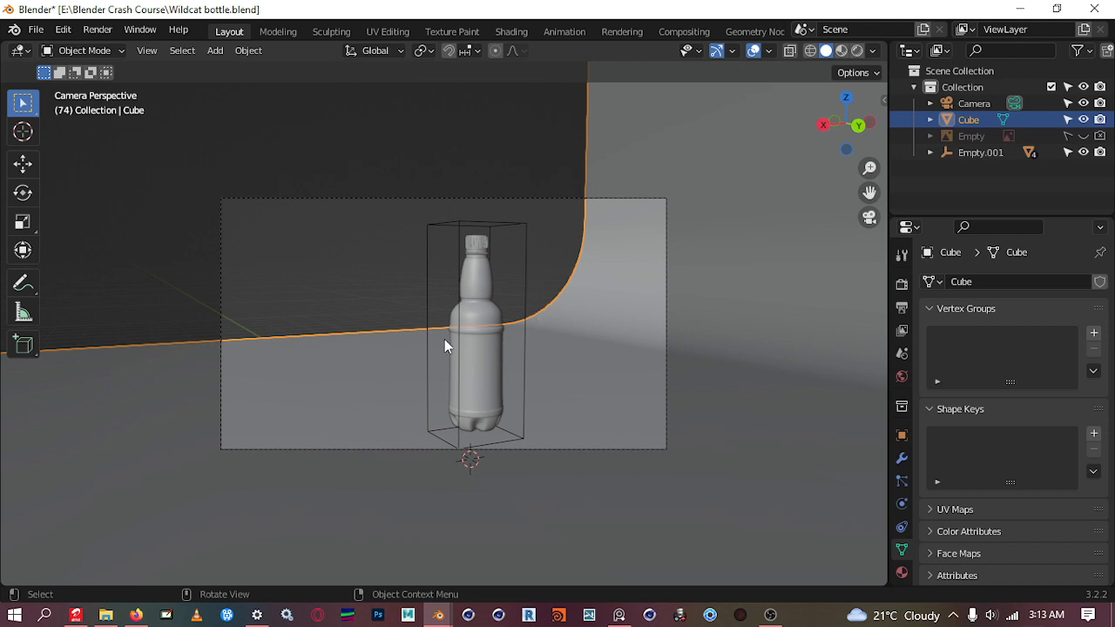
key(ctrl+z)
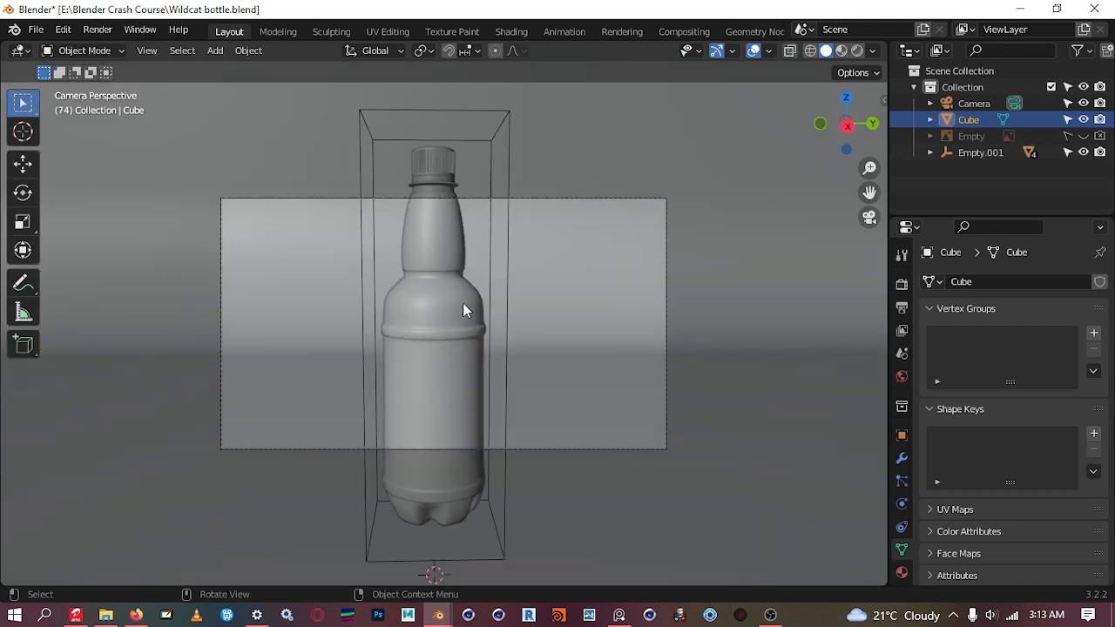
Examine how much of the bottle fits inside the camera frame, comparing the camera view with the view outside it
scroll(461, 302, up, 2)
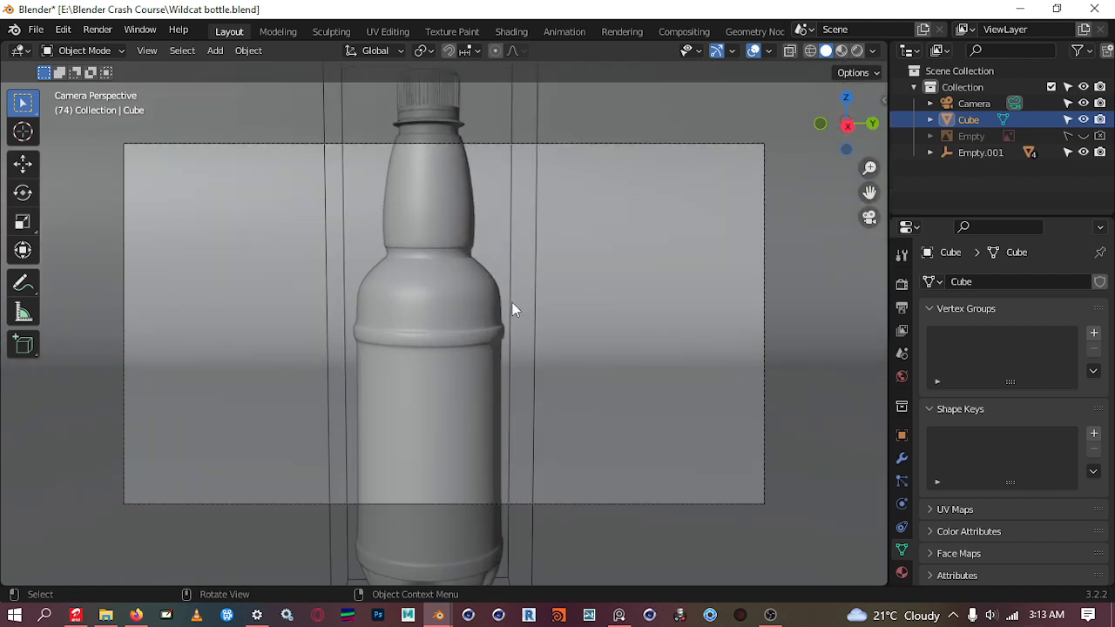
scroll(512, 302, down, 1)
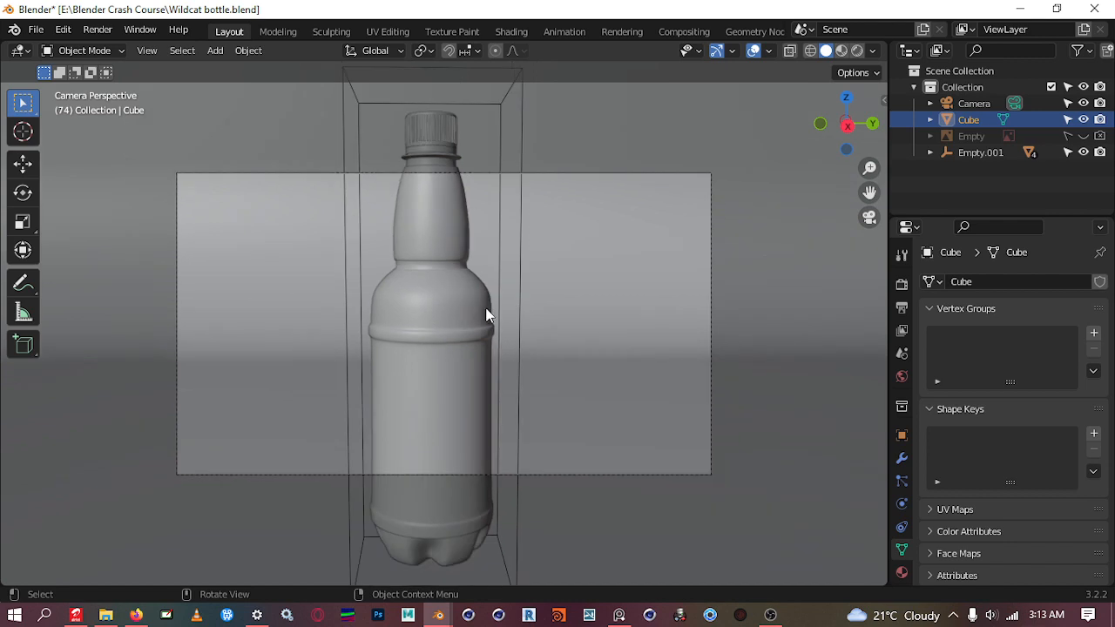
scroll(487, 315, up, 1)
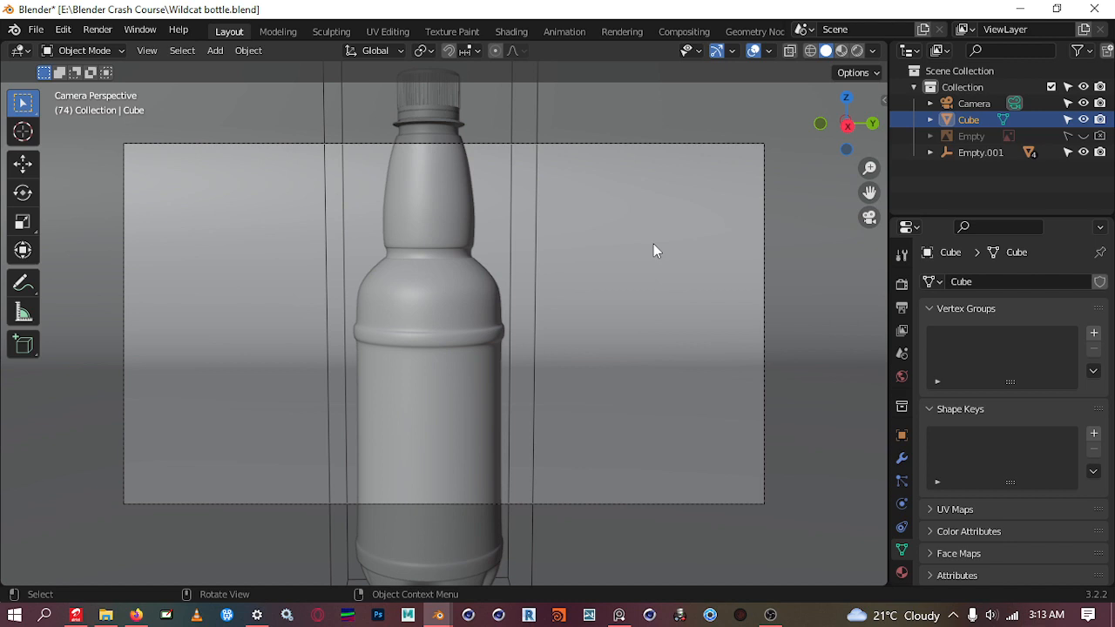
scroll(536, 269, up, 2)
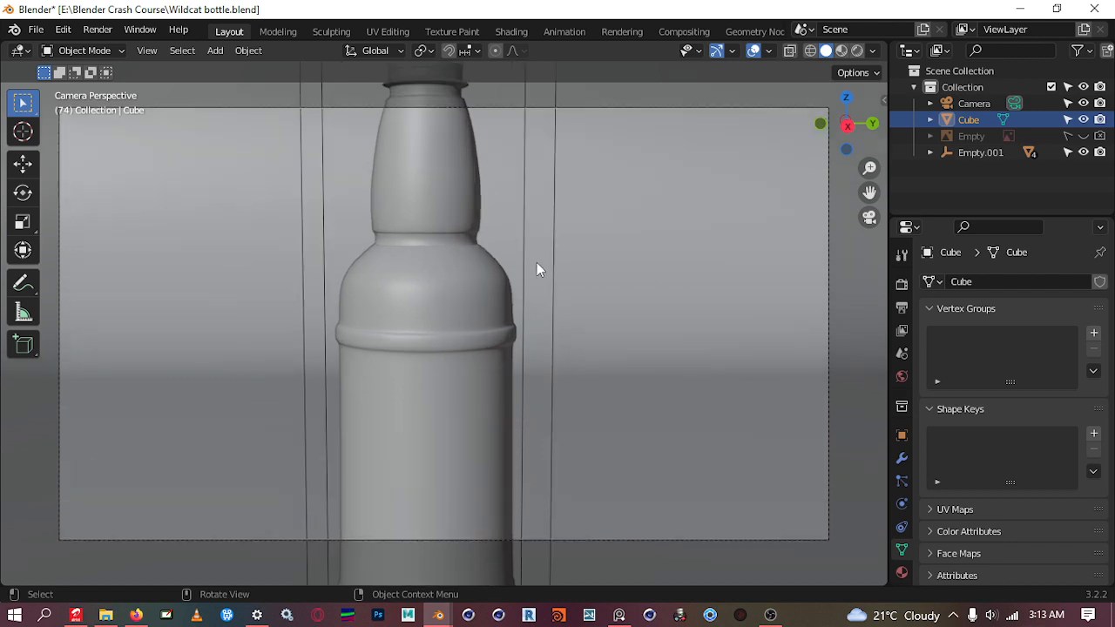
scroll(536, 269, down, 4)
scroll(537, 269, up, 2)
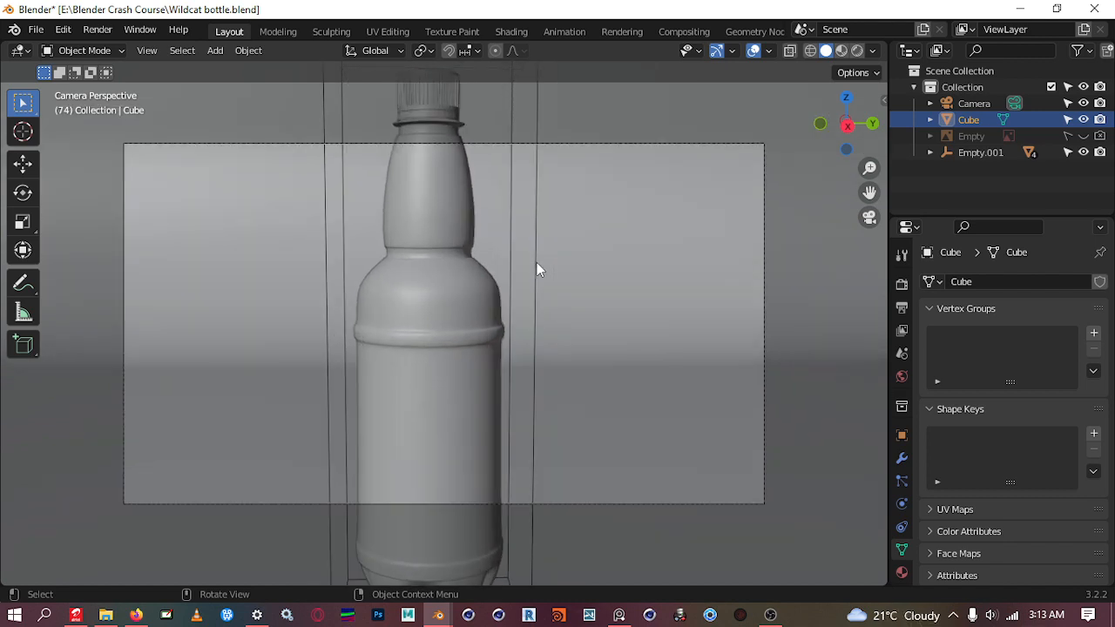
scroll(536, 269, up, 1)
scroll(536, 269, down, 2)
scroll(537, 269, up, 1)
scroll(536, 269, down, 1)
scroll(537, 269, down, 1)
middle_drag(537, 267, 490, 278)
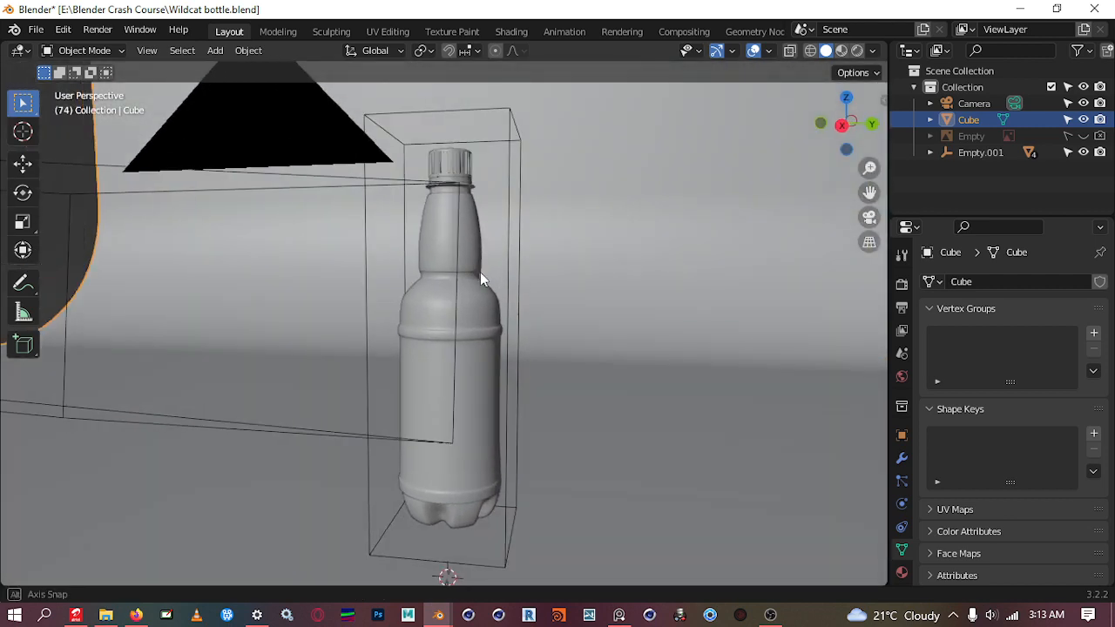
key(KP_0)
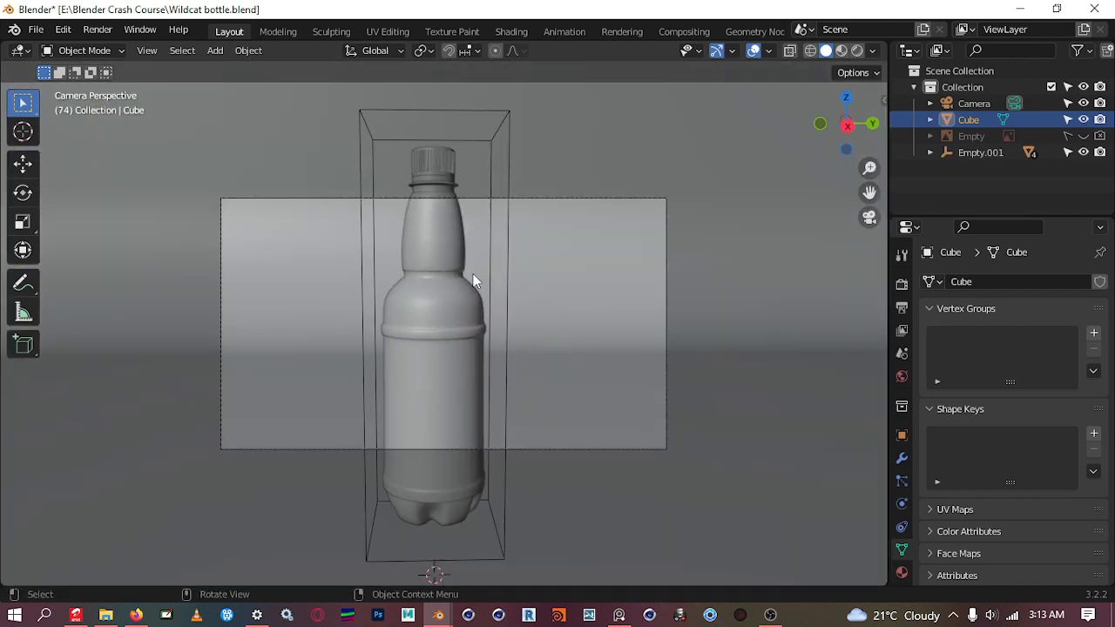
scroll(470, 283, up, 1)
scroll(504, 302, up, 1)
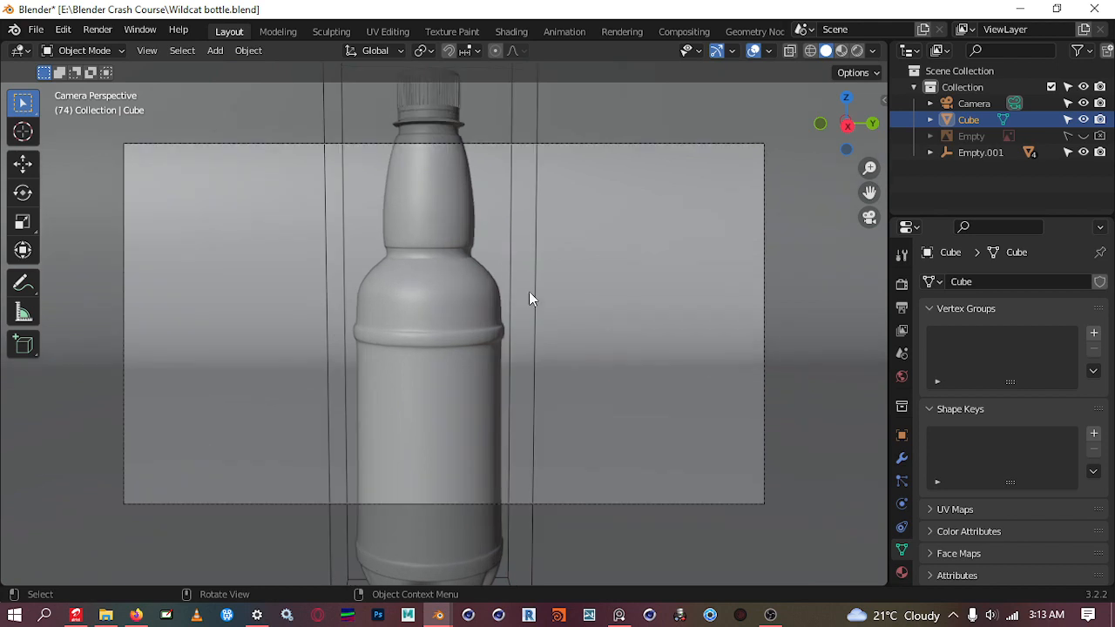
Lock the camera to the view and pull it back until the whole bottle sits upright and centered inside the frame
key(n)
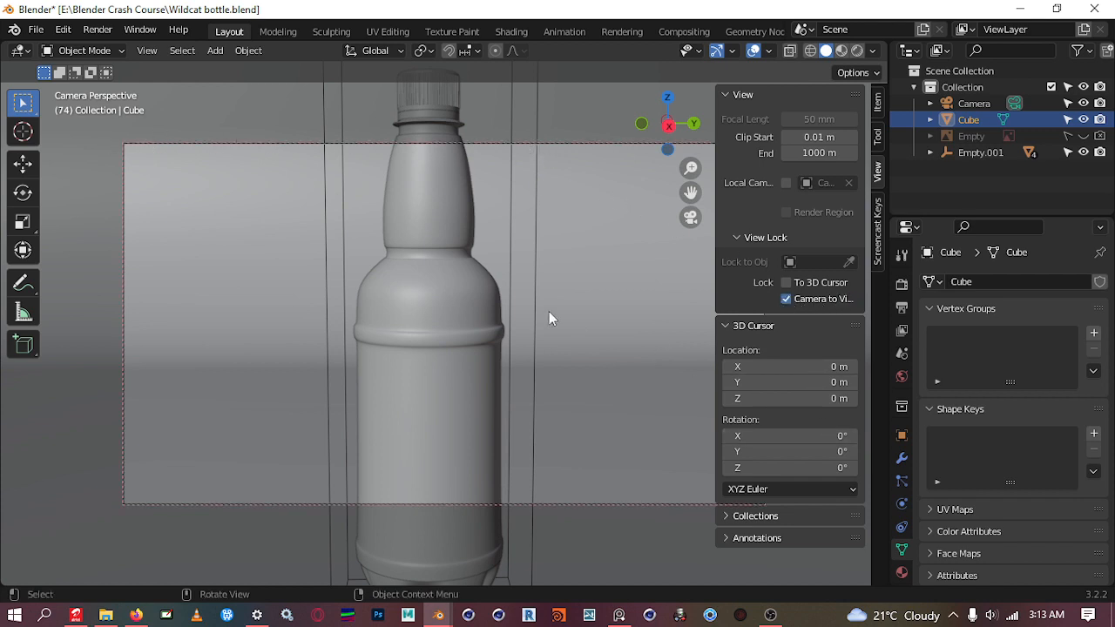
key(n)
scroll(548, 310, down, 2)
scroll(548, 311, up, 1)
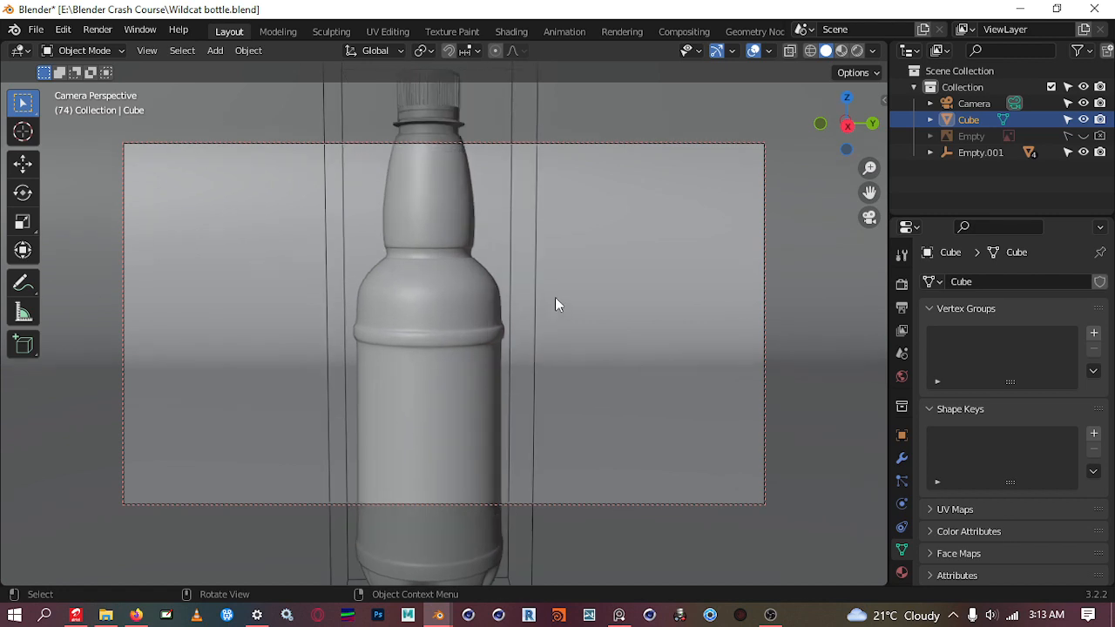
scroll(555, 297, down, 1)
mouse_move(612, 296)
middle_down()
mouse_move(572, 303)
mouse_move(557, 290)
mouse_move(610, 291)
mouse_move(630, 308)
mouse_move(615, 281)
middle_up()
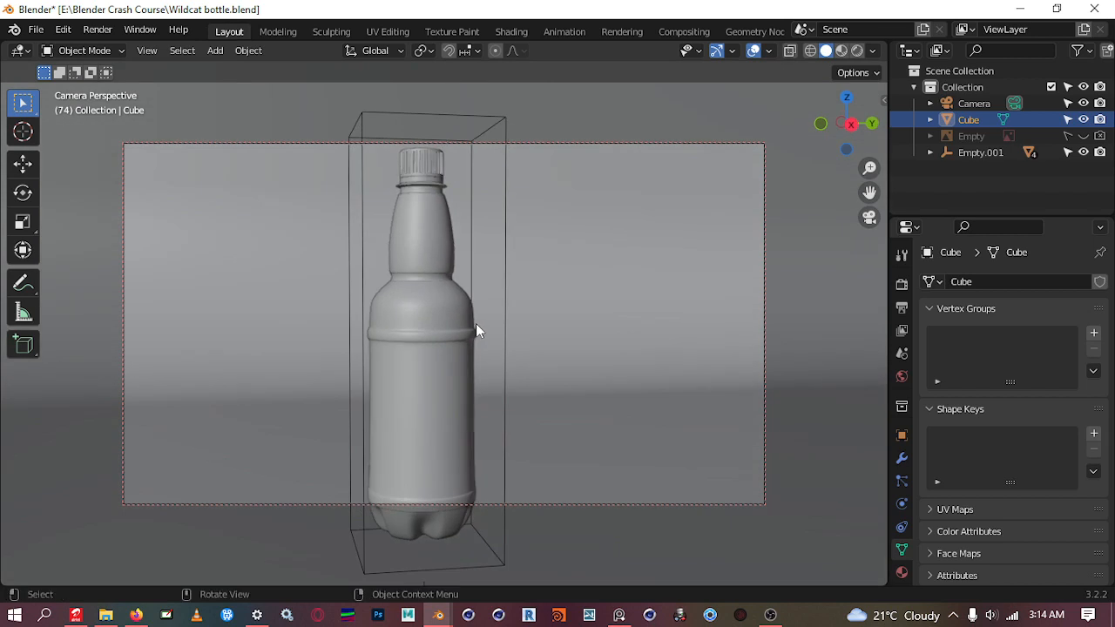
scroll(476, 323, down, 3)
mouse_move(470, 315)
middle_down()
mouse_move(430, 325)
mouse_move(503, 316)
mouse_move(485, 322)
mouse_move(472, 311)
middle_up()
scroll(468, 314, up, 3)
scroll(479, 319, down, 1)
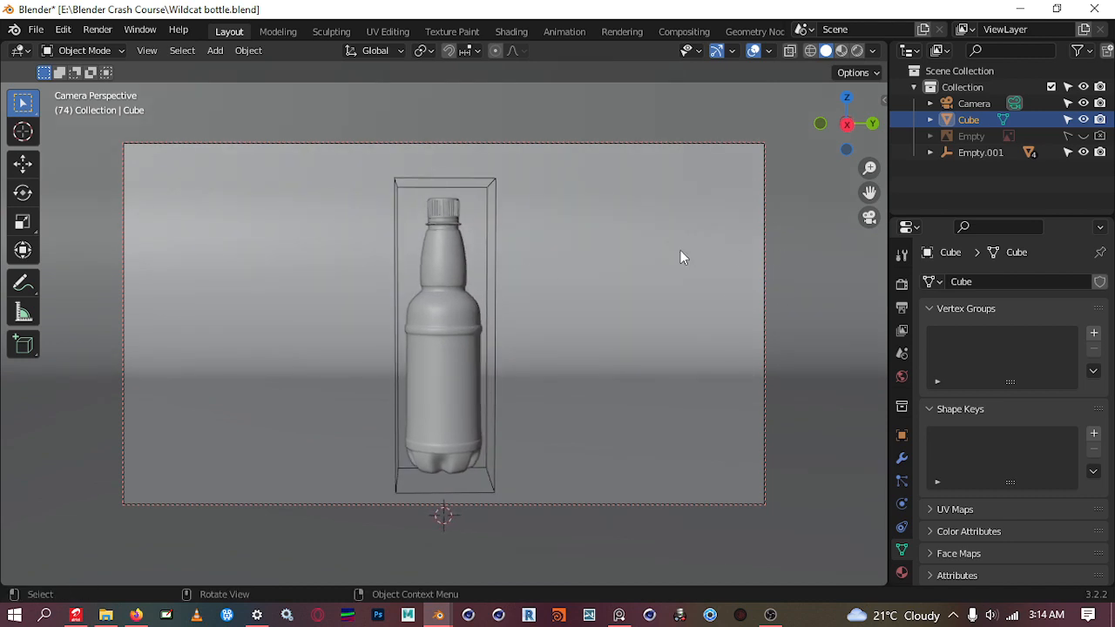
Set the render output resolution to 2000 px for X and 1500 px for Y
click(903, 310)
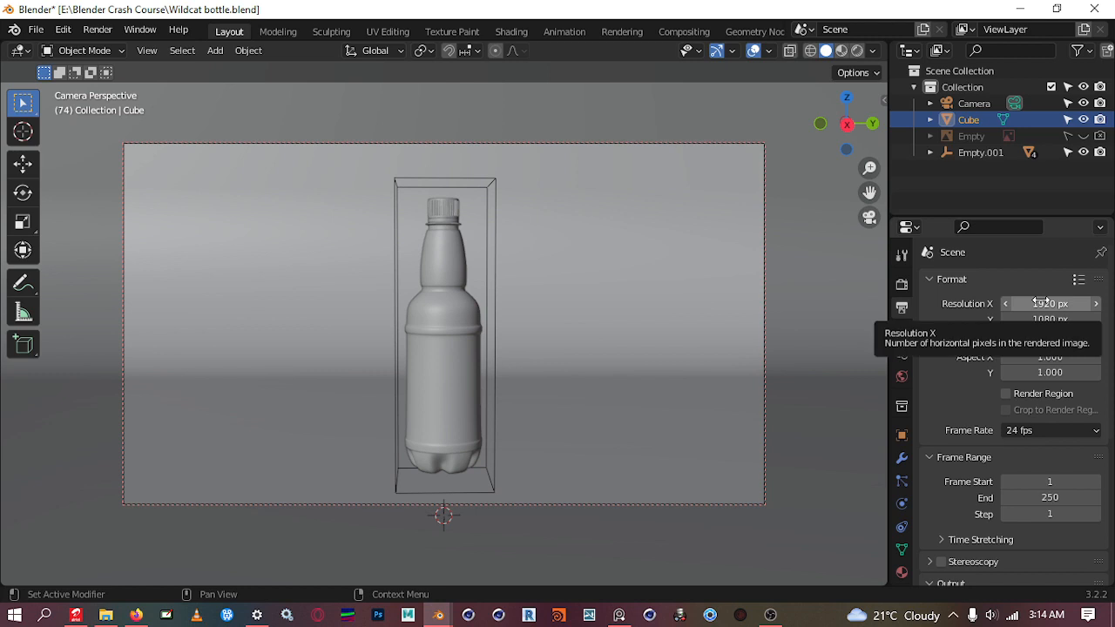
click(1049, 305)
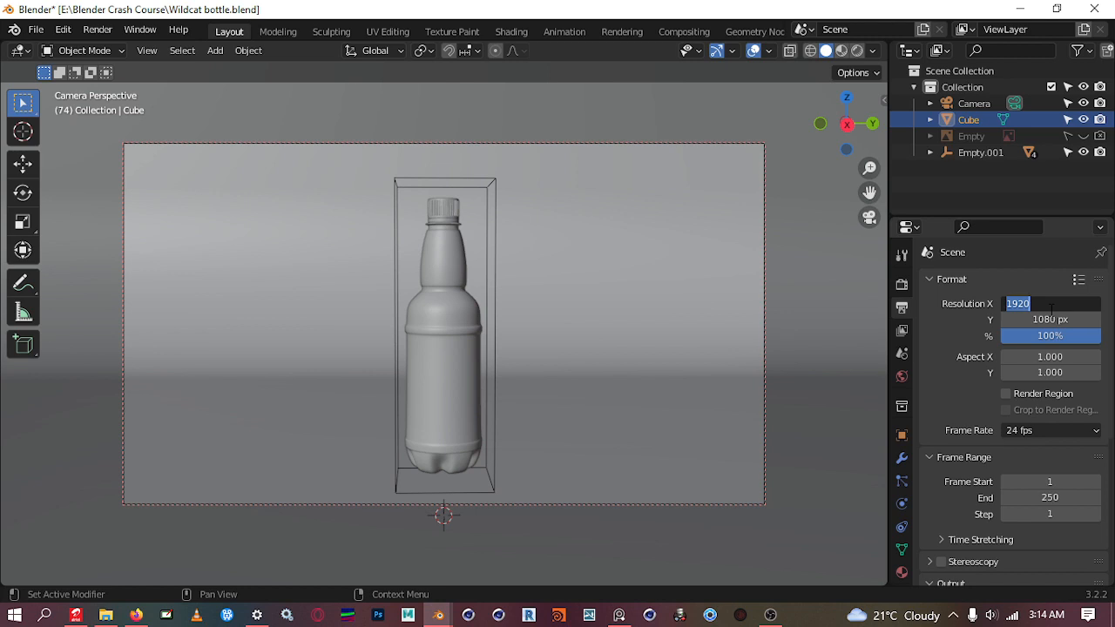
text(2000)
key(Return)
click(1049, 318)
text(1500)
key(Return)
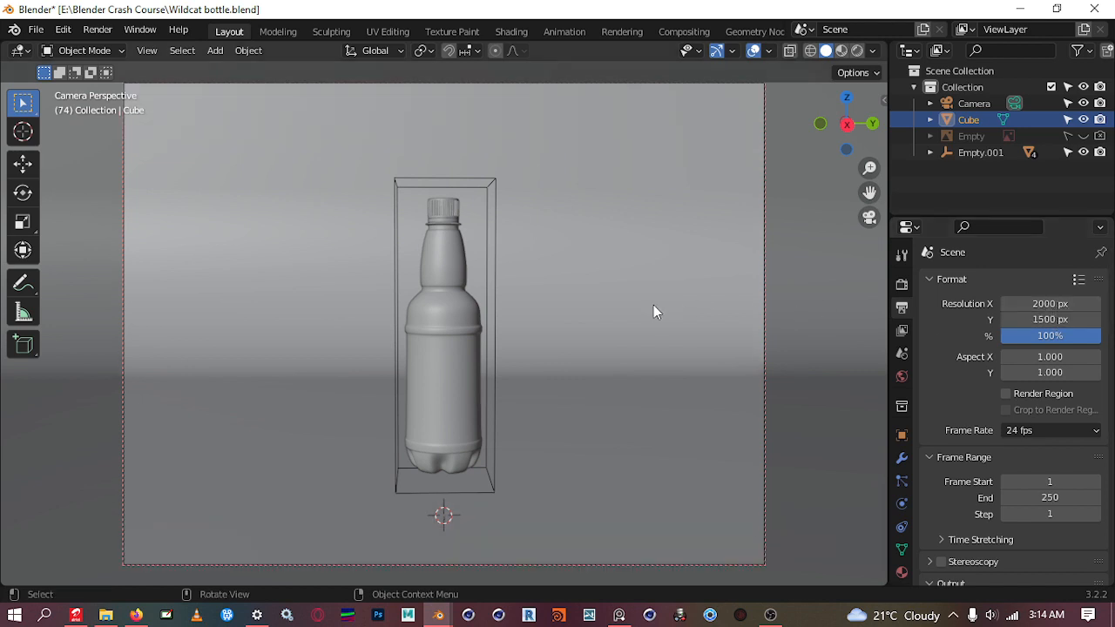
Set the output resolution to a portrait format of 1500 px for X and 2000 px for Y
click(1046, 306)
text(1500)
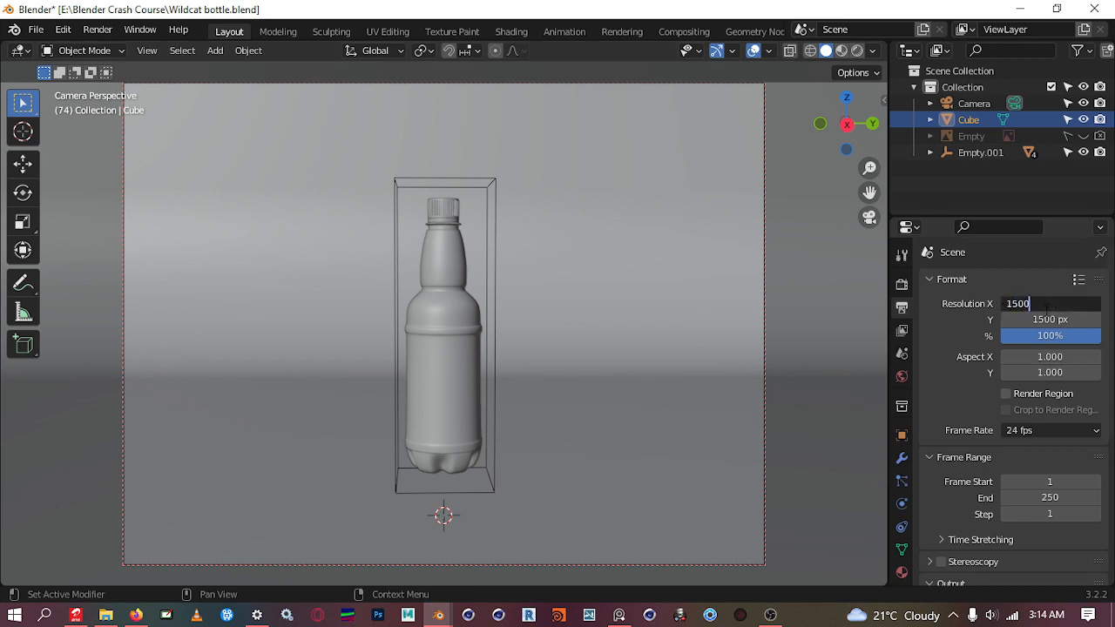
key(Return)
double_click(1047, 321)
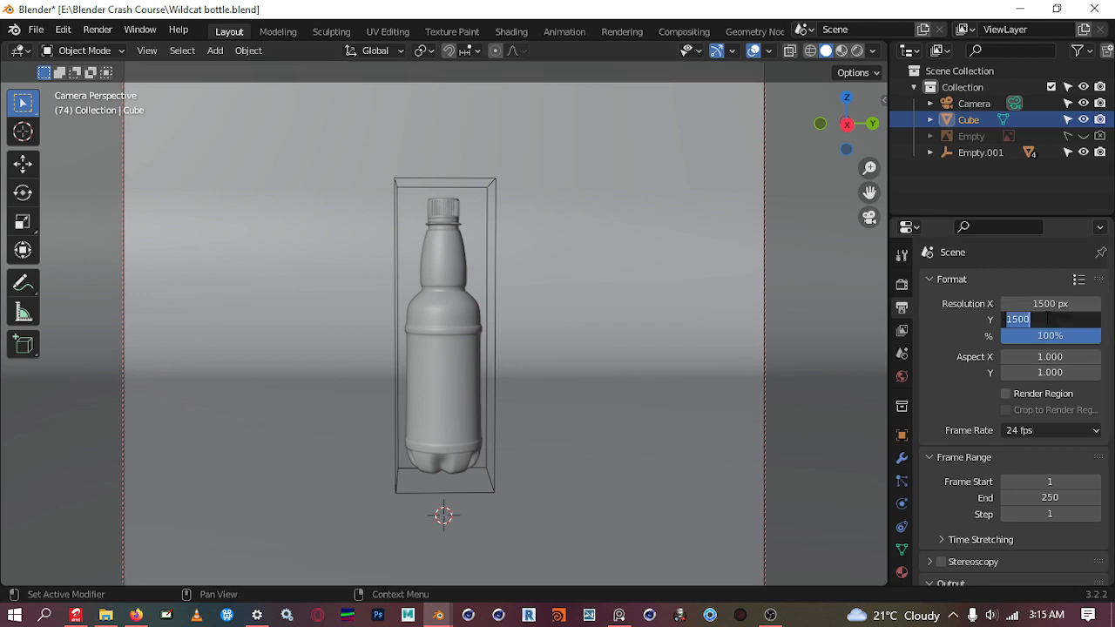
text(2000)
key(Return)
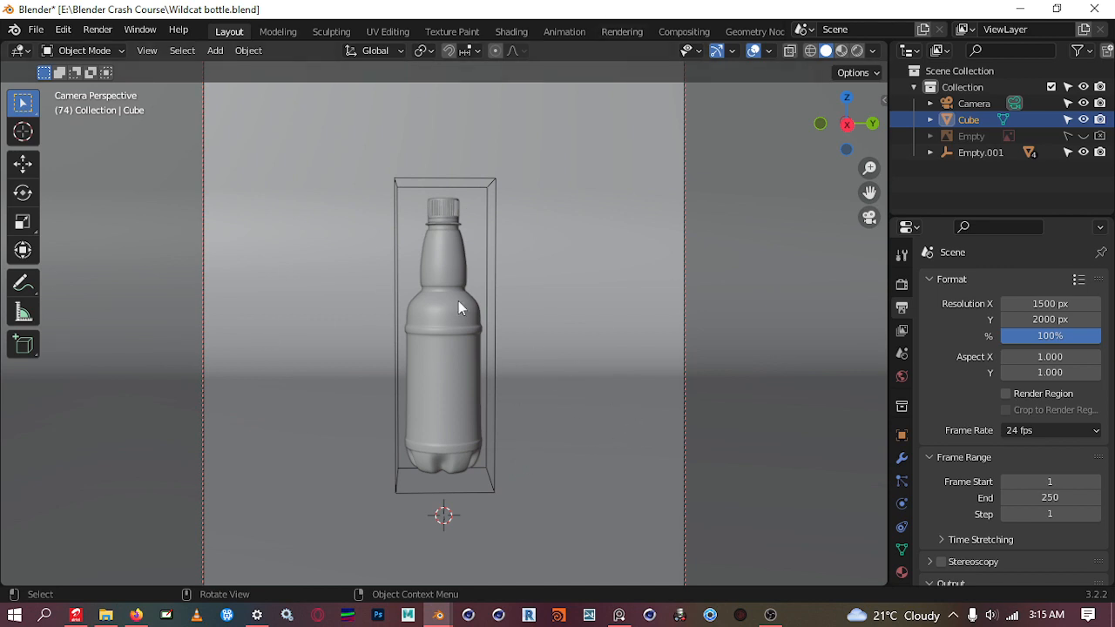
Turn off the Camera to View lock so that view navigation stops moving the camera
key(n)
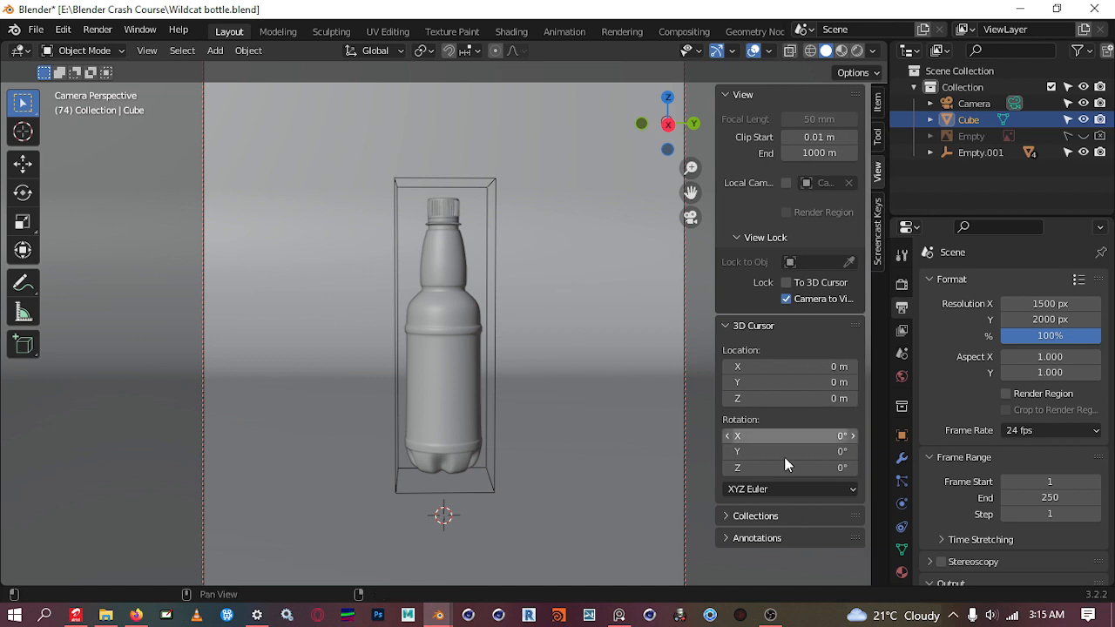
click(787, 300)
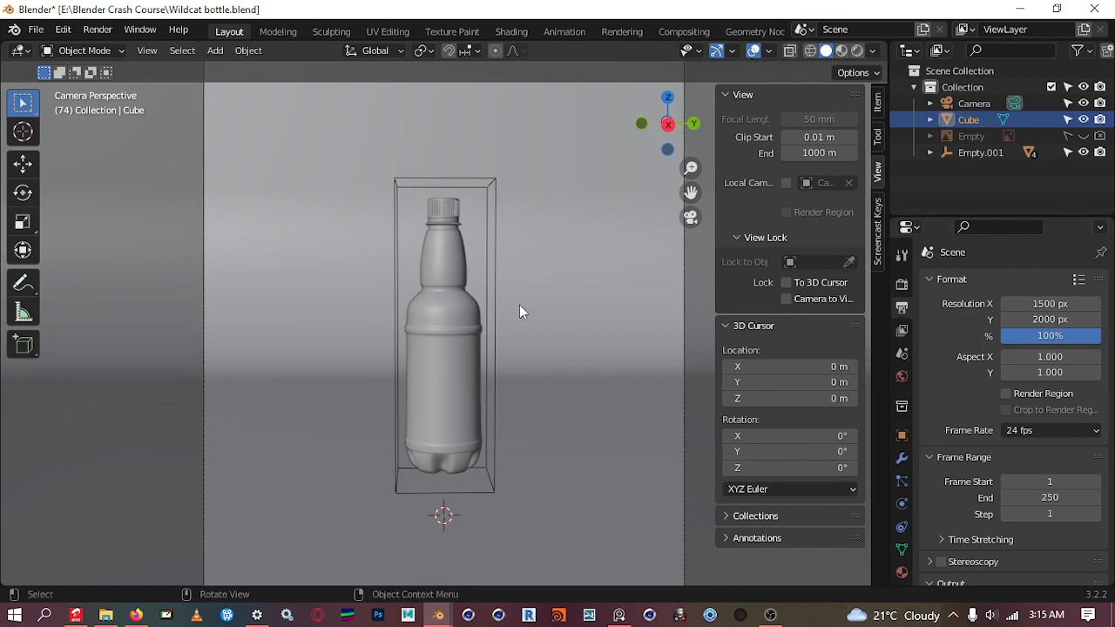
Zoom and pan the camera view until the whole portrait frame fits inside the viewport
scroll(517, 283, down, 4)
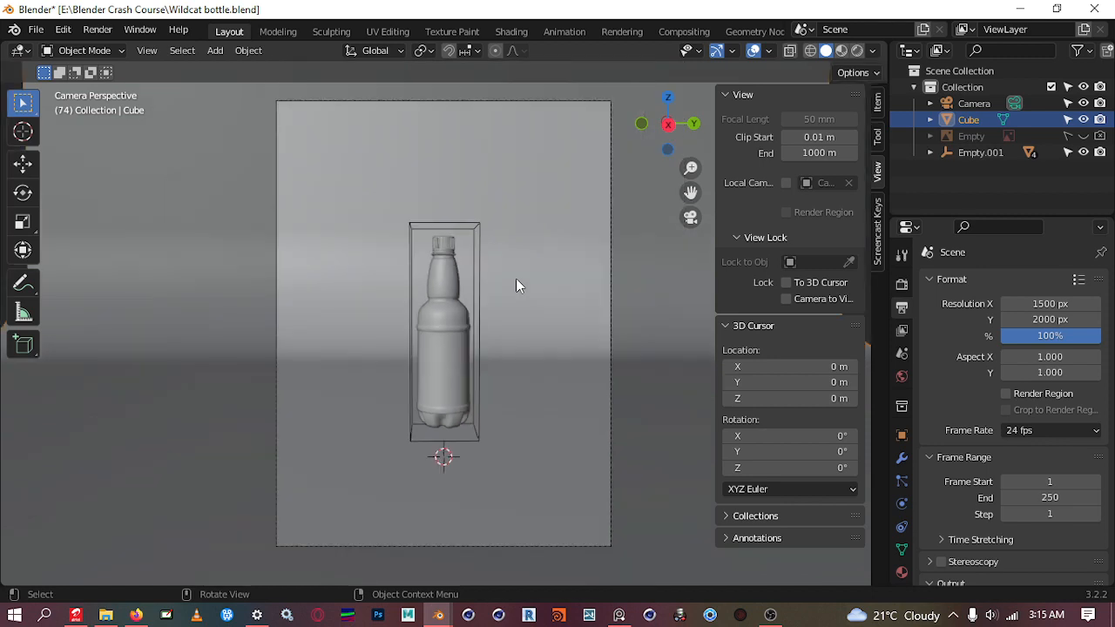
scroll(516, 280, up, 1)
scroll(515, 280, down, 1)
scroll(516, 280, up, 1)
scroll(516, 279, down, 1)
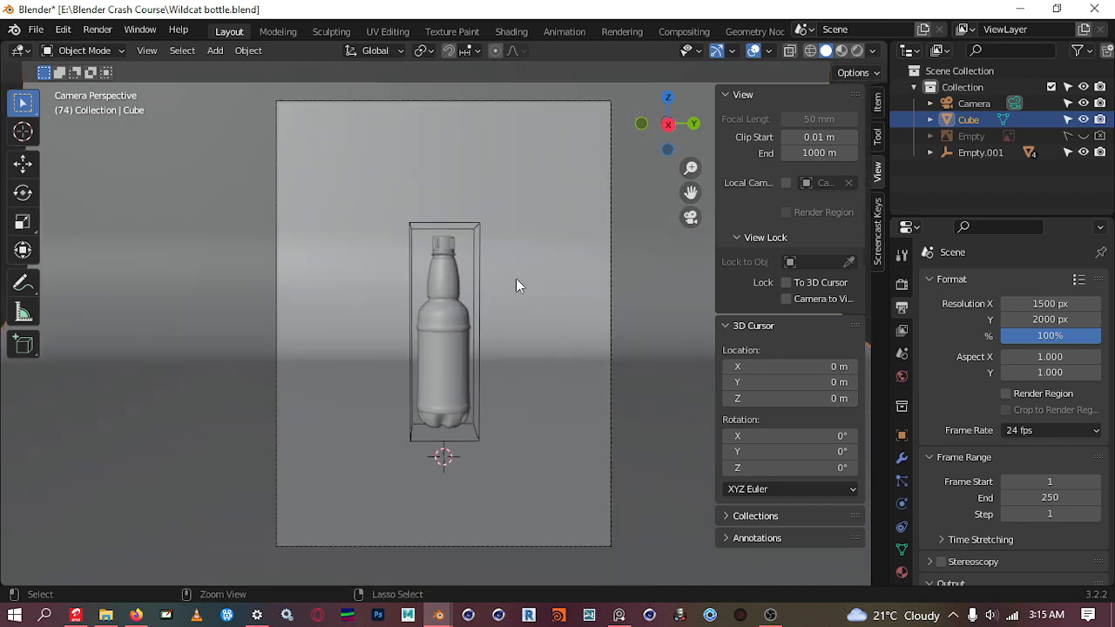
scroll(522, 335, up, 1)
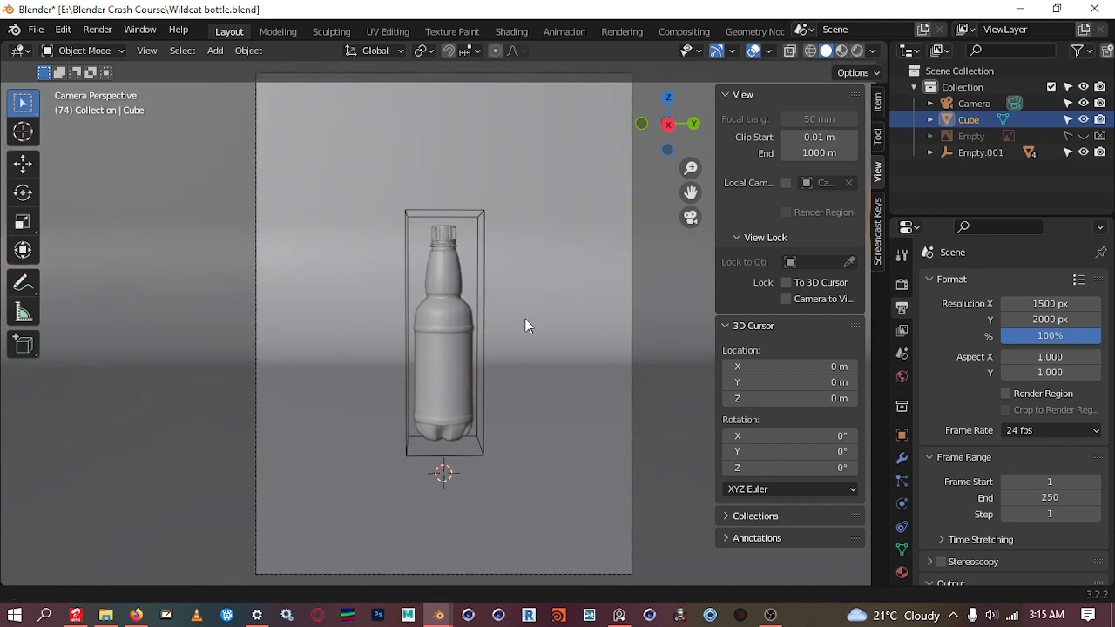
mouse_move(525, 319)
ctrl+middle_down()
mouse_move(530, 306)
mouse_move(535, 326)
ctrl+middle_up()
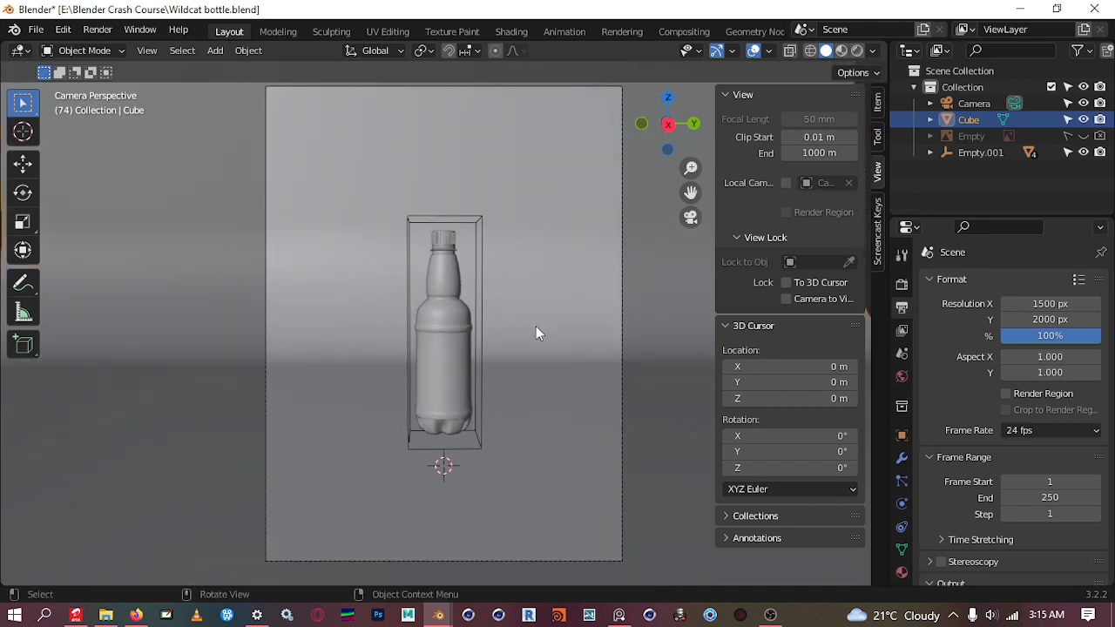
shift+middle_drag(544, 318, 538, 324)
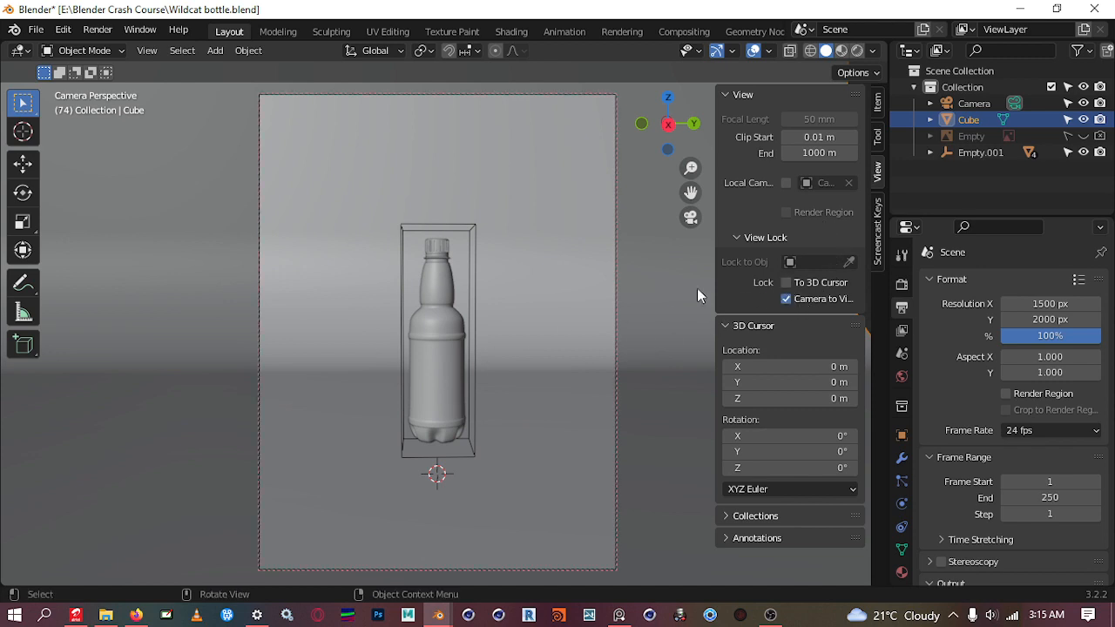
Lock the camera to the view again and move it closer, looking slightly down, so the bottle fills most of the portrait frame
key(n)
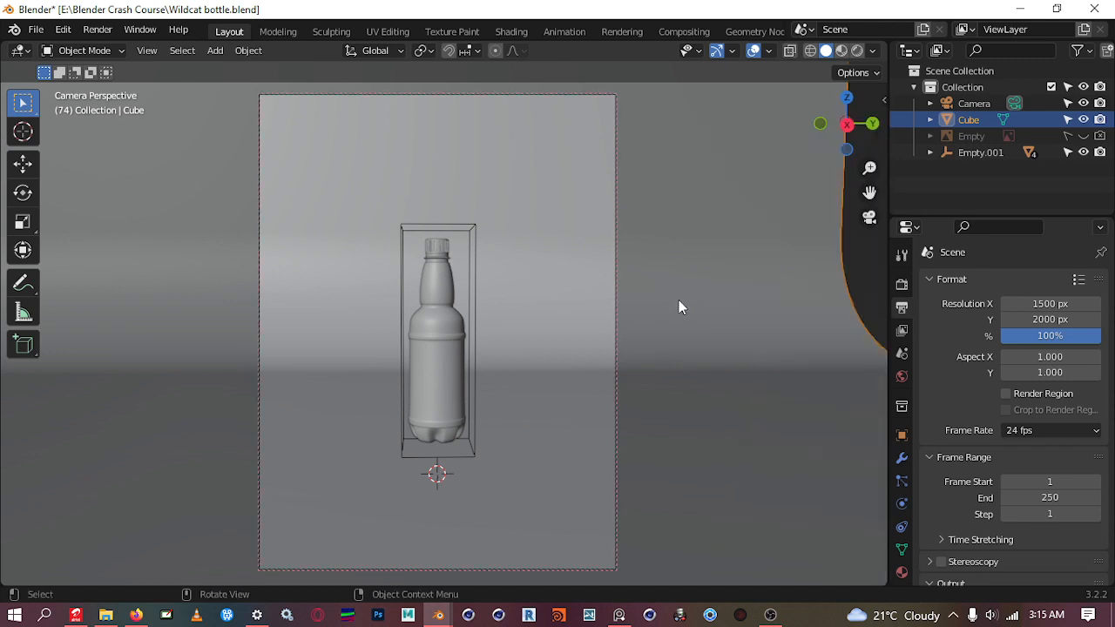
scroll(379, 455, up, 4)
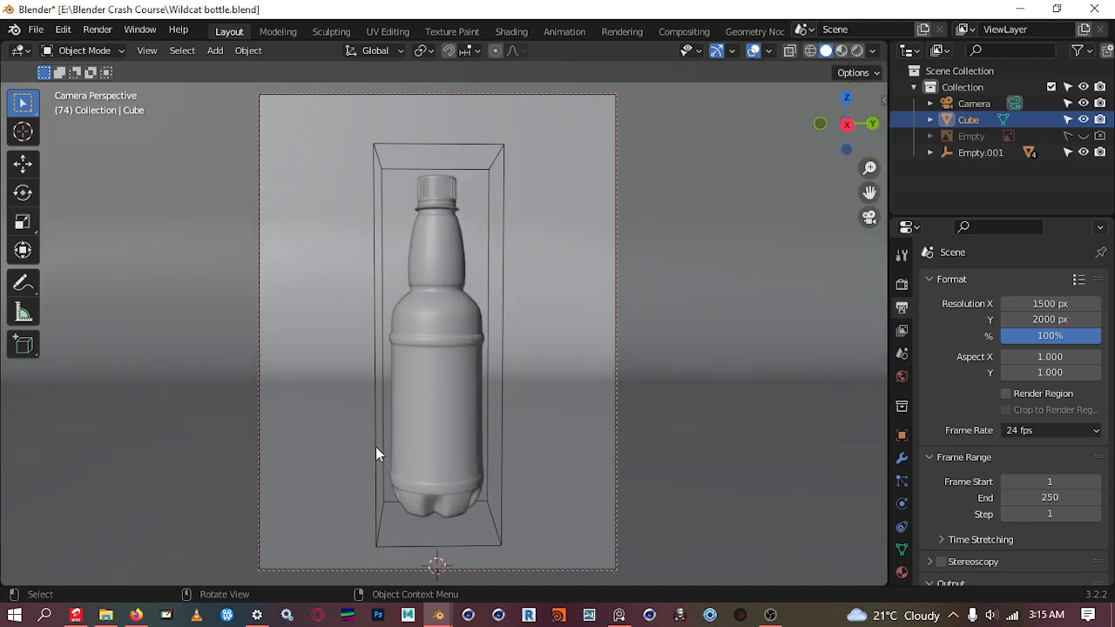
middle_drag(377, 435, 388, 428)
key(ctrl+shift+z)
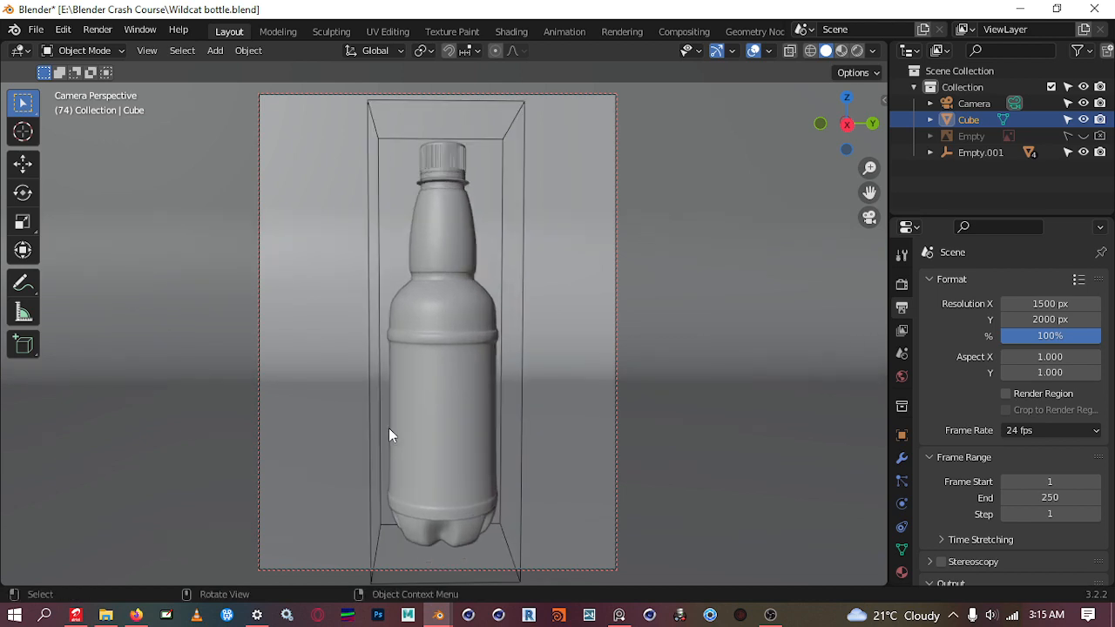
key(ctrl+z)
middle_drag(377, 443, 435, 383)
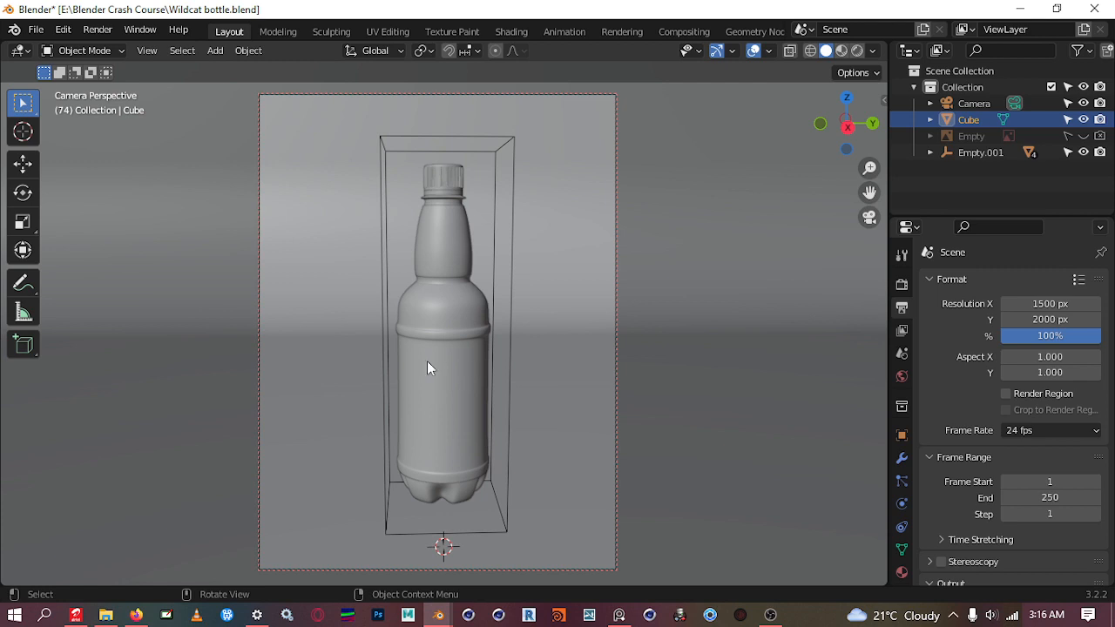
Leave the camera view and add an Area light at the world origin beneath the bottle
middle_drag(427, 361, 394, 373)
scroll(402, 312, down, 4)
middle_drag(435, 263, 439, 296)
scroll(438, 288, up, 5)
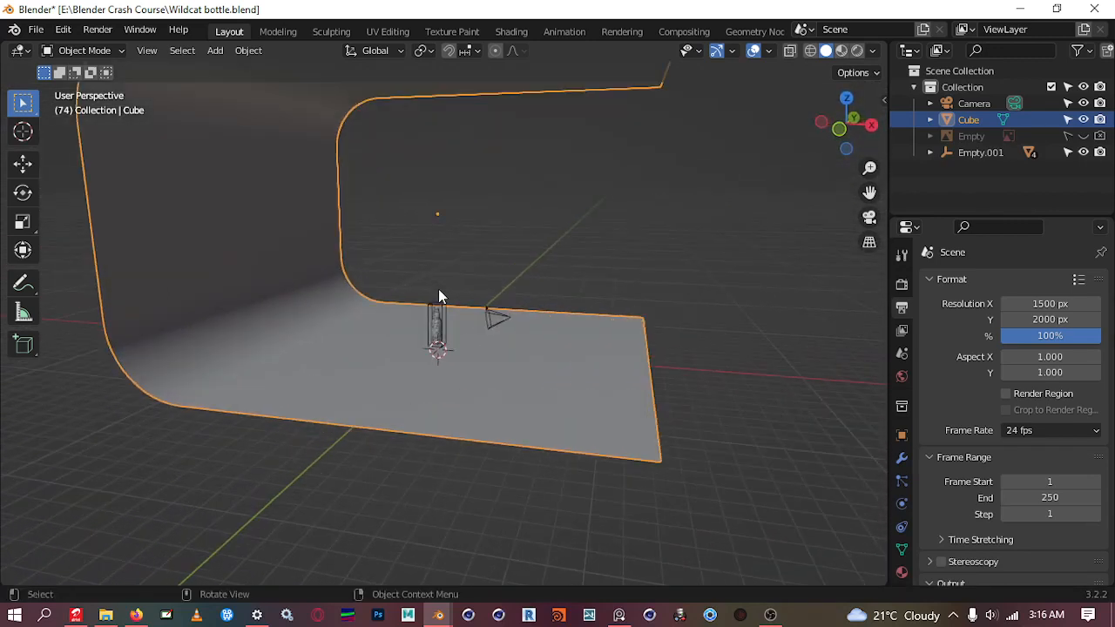
scroll(438, 289, down, 1)
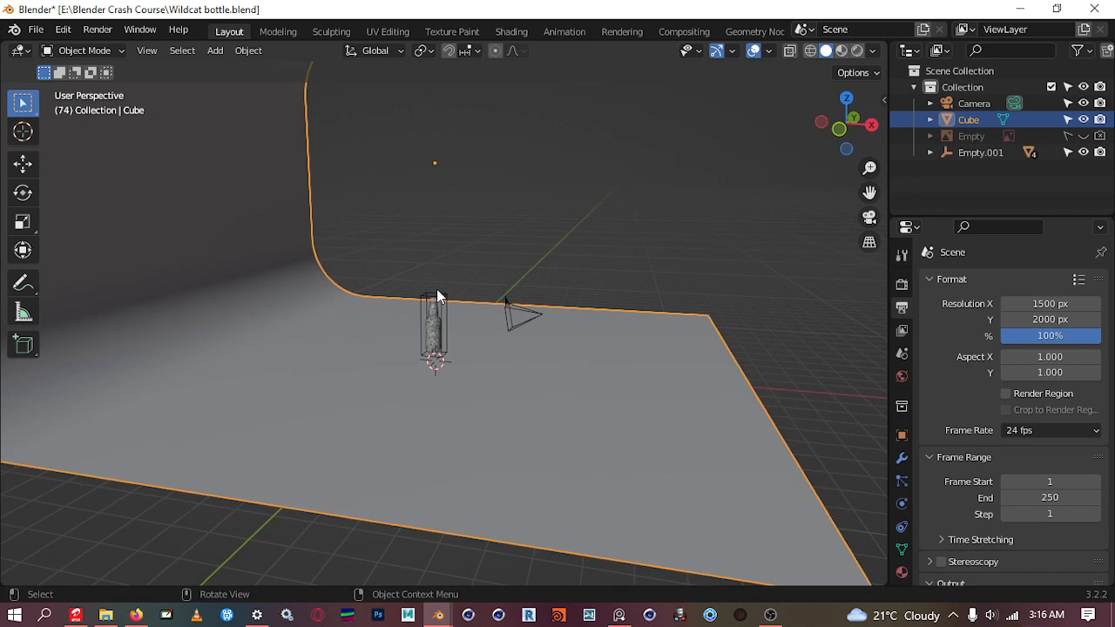
key(shift+a)
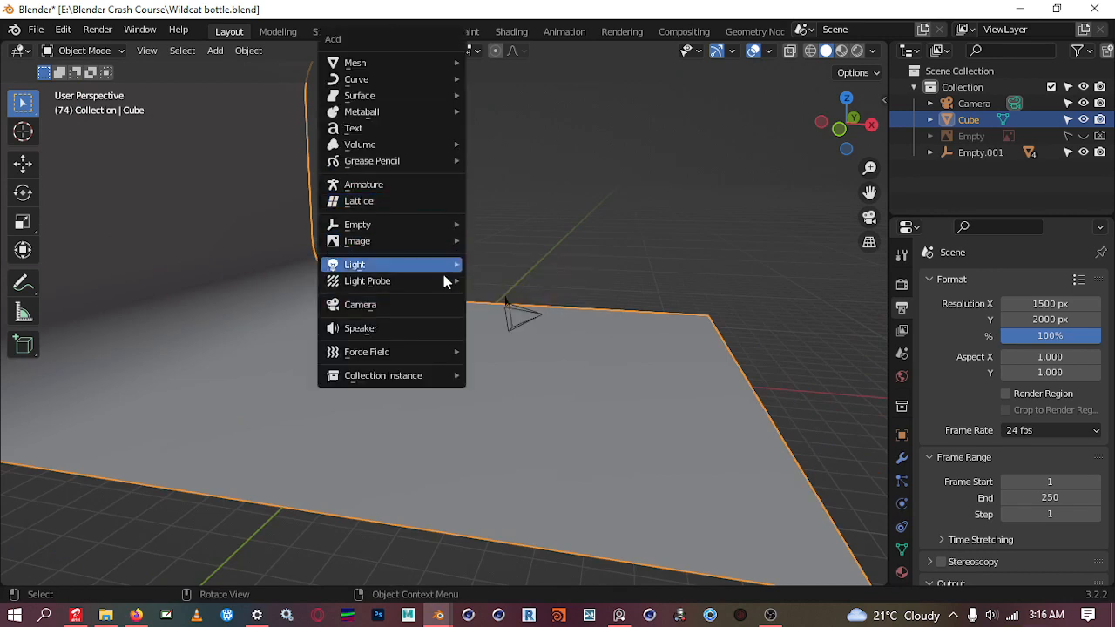
mouse_move(401, 272)
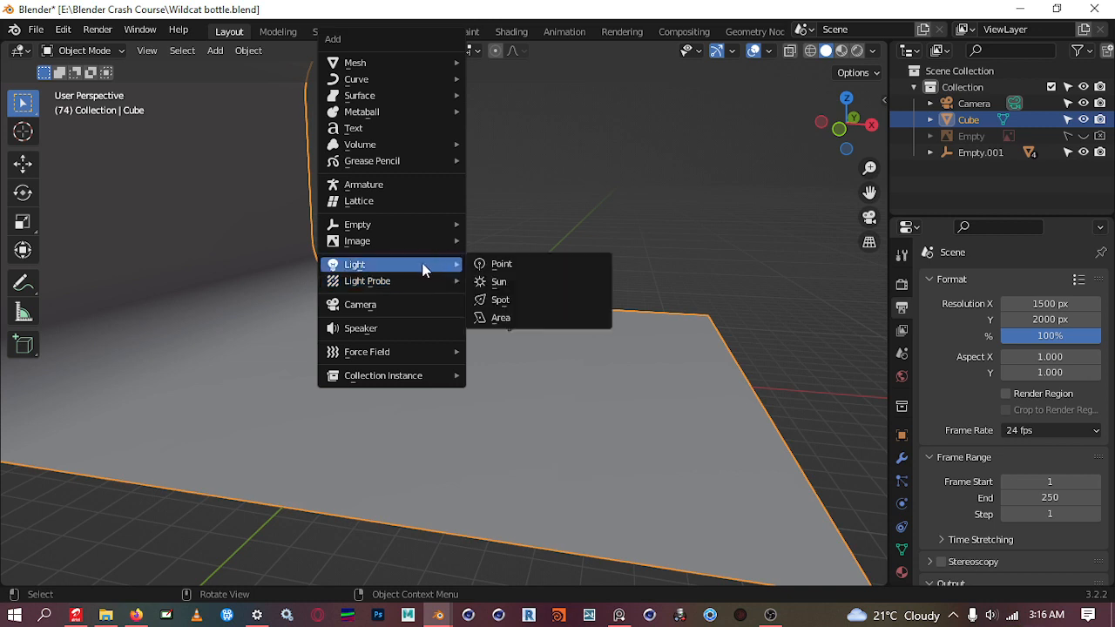
click(502, 319)
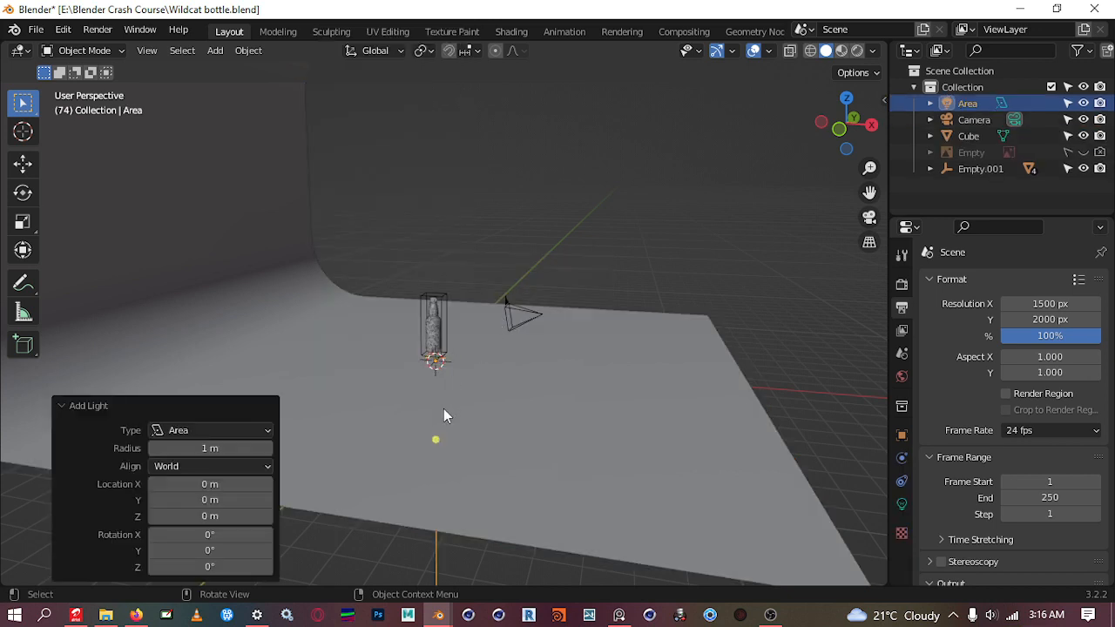
Raise the area light about 7.9 m along the global Z axis so it sits above the bottle
middle_drag(444, 407, 446, 384)
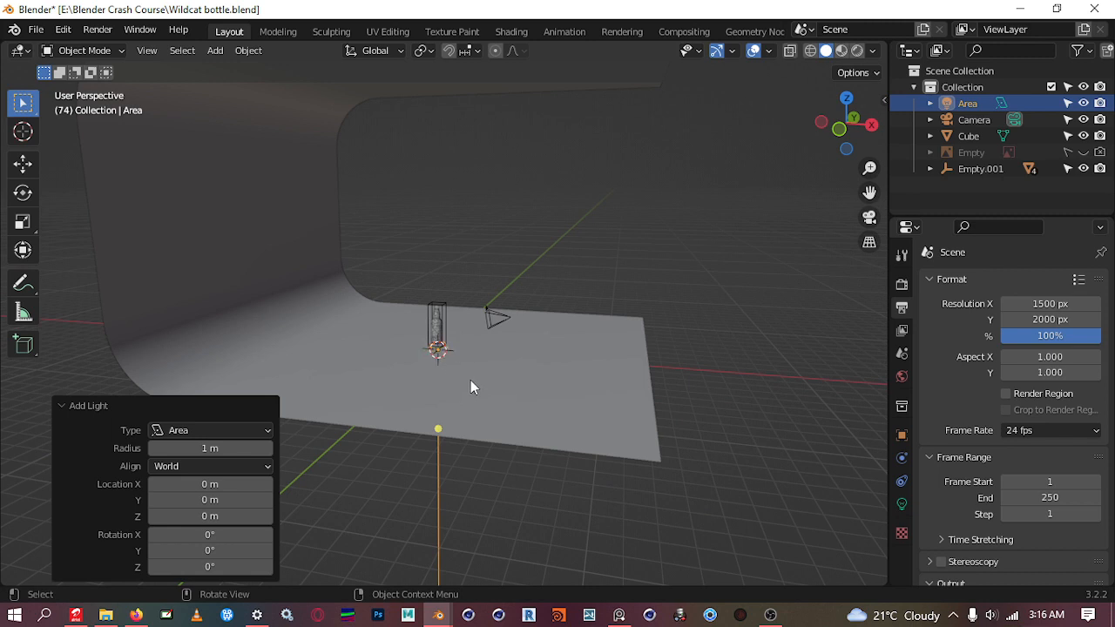
key(g)
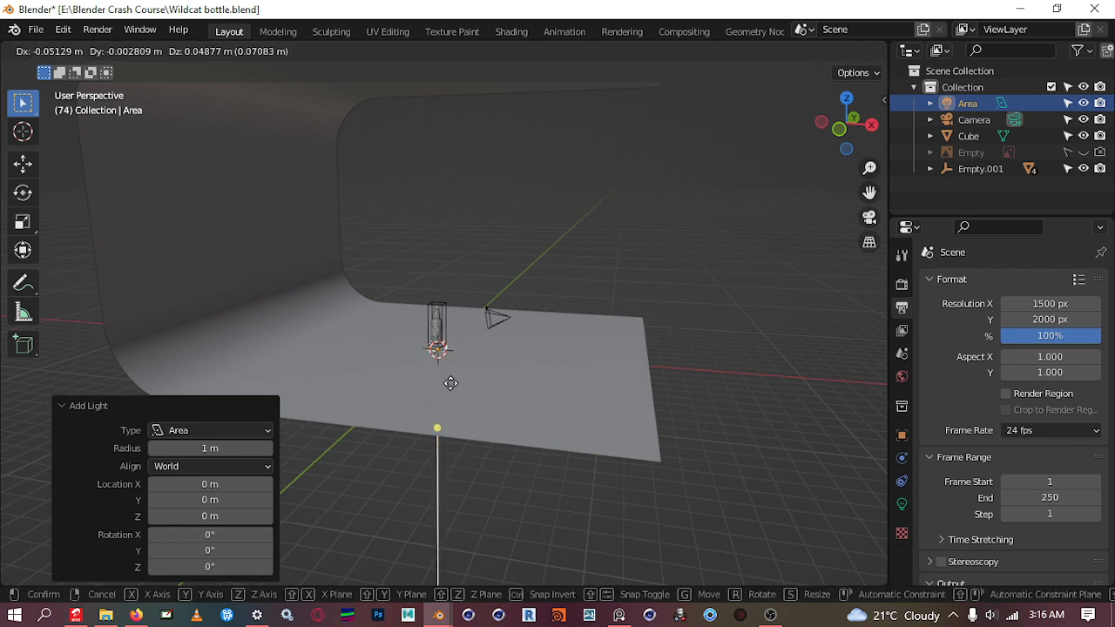
key(z)
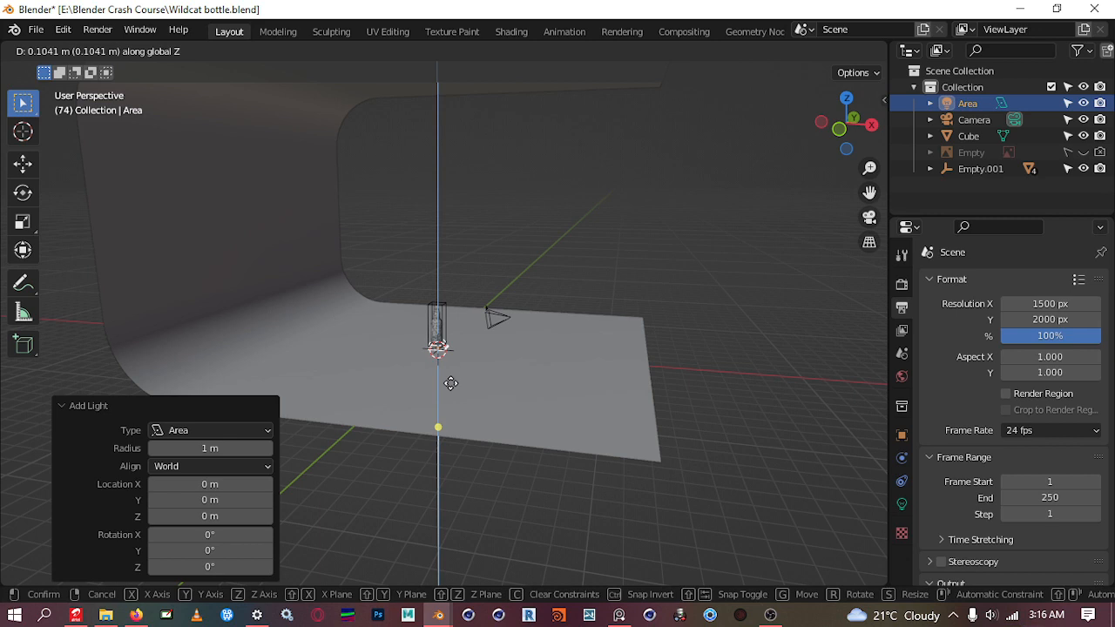
click(461, 253)
Scale the area light up uniformly by about 16.8 so it spans the area above the bottle
middle_drag(485, 224, 441, 314)
key(s)
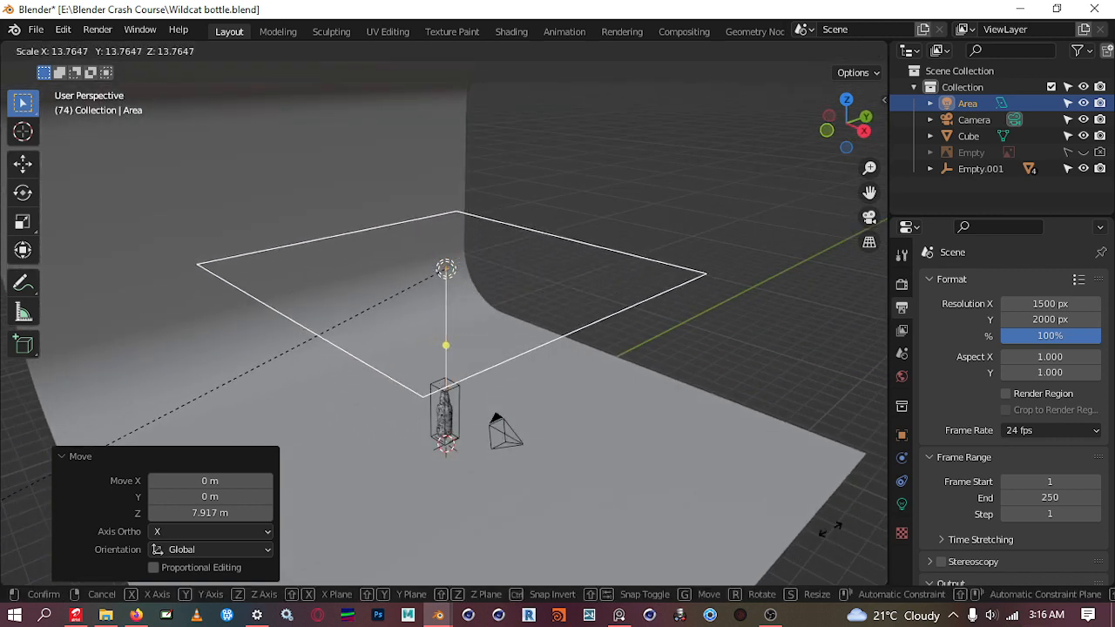
click(704, 545)
Open the area light's data settings, inspect its placement against the backdrop, and return to the camera view
middle_drag(597, 343, 575, 294)
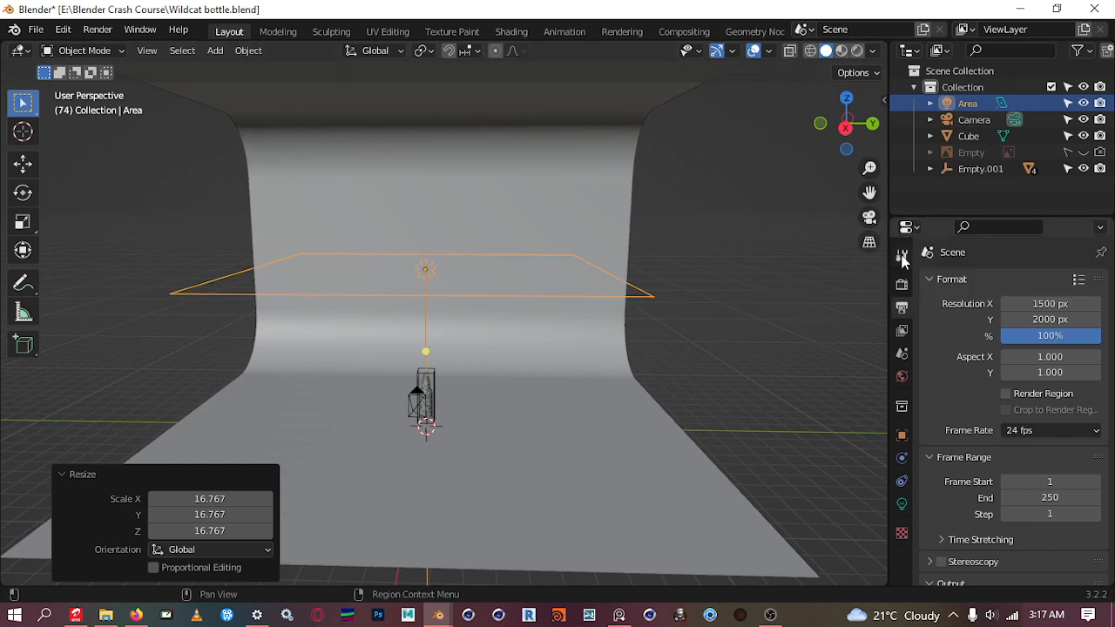
click(901, 505)
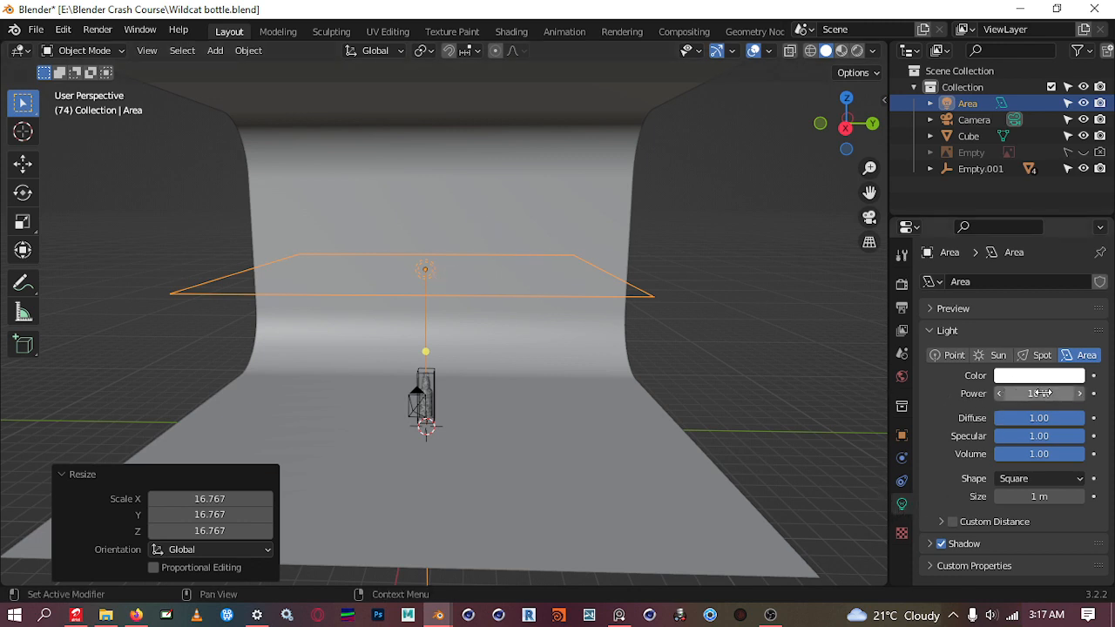
middle_drag(568, 317, 380, 245)
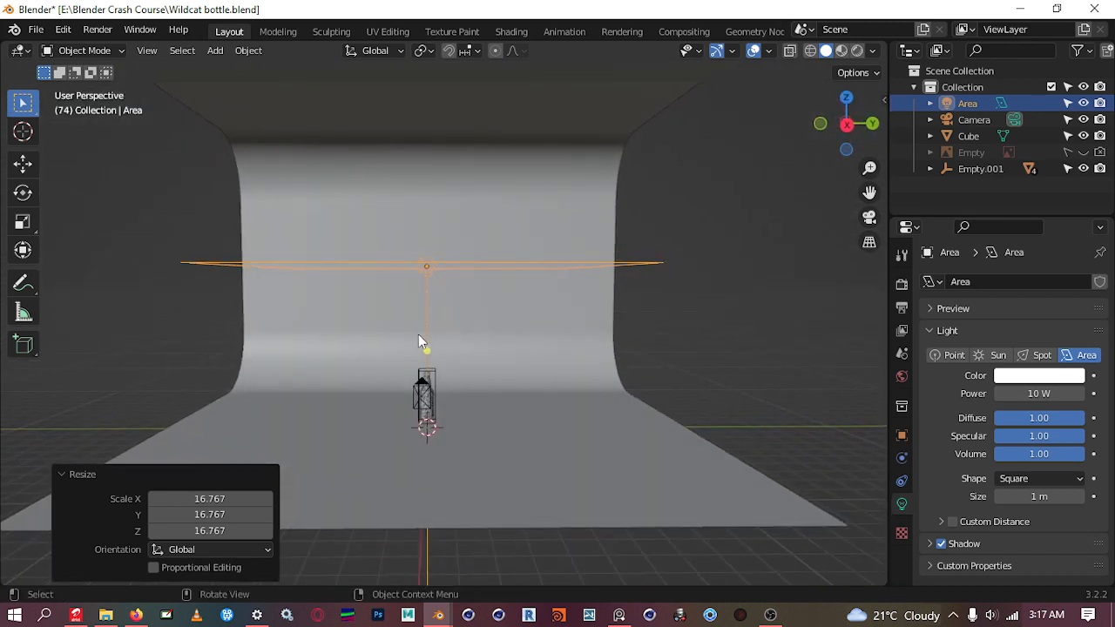
scroll(394, 362, up, 2)
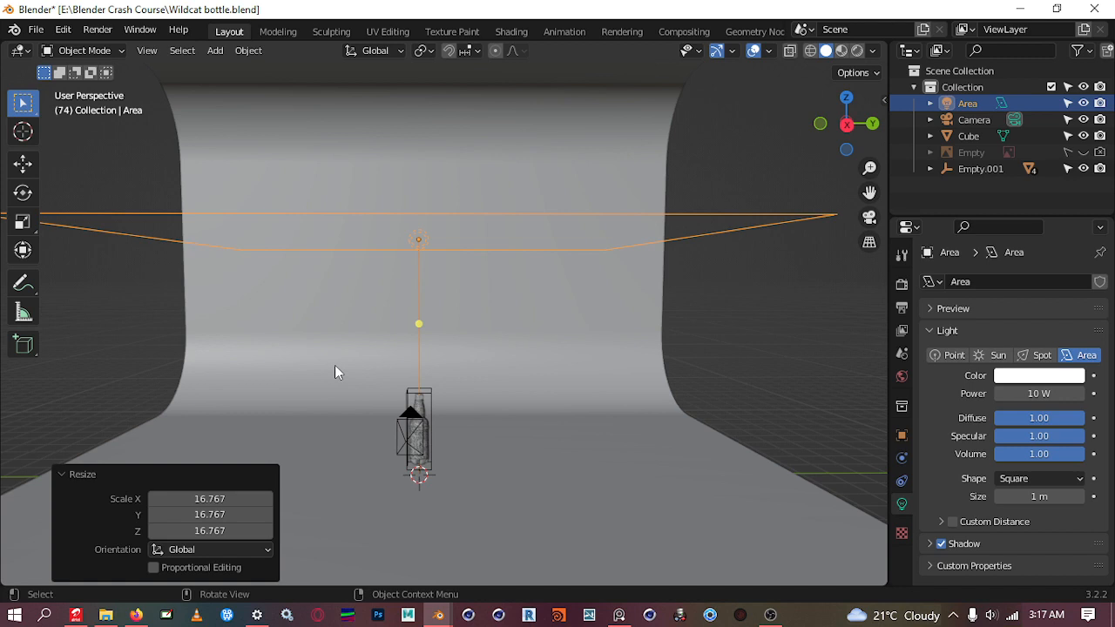
key(KP_0)
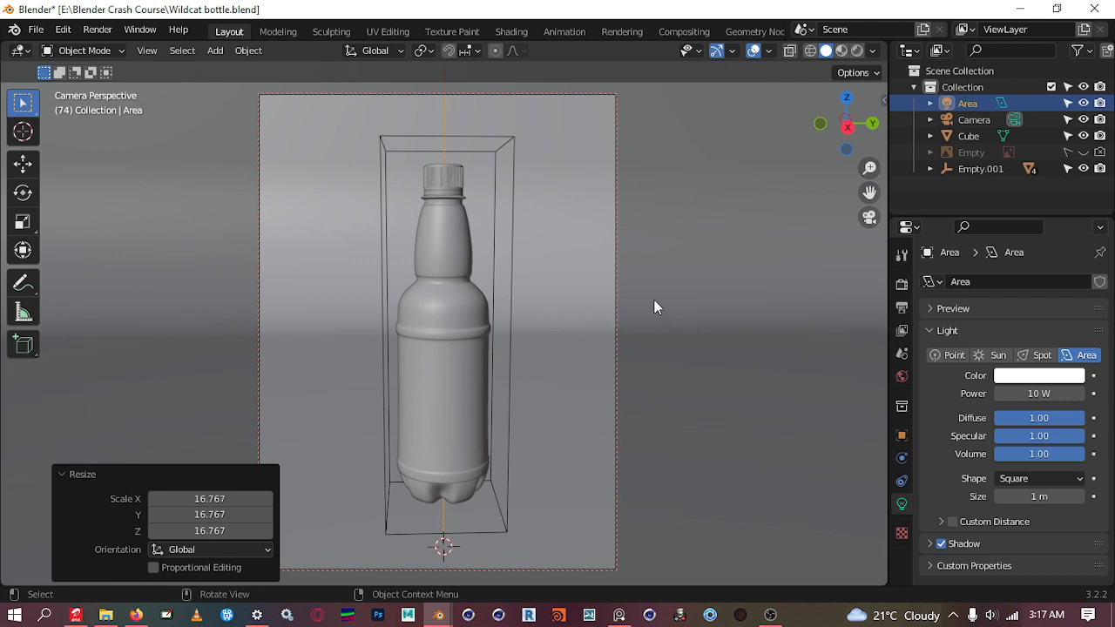
Restart the Screencast Keys overlay so mouse and key events are displayed in the viewport, and hide its settings again
key(n)
click(877, 229)
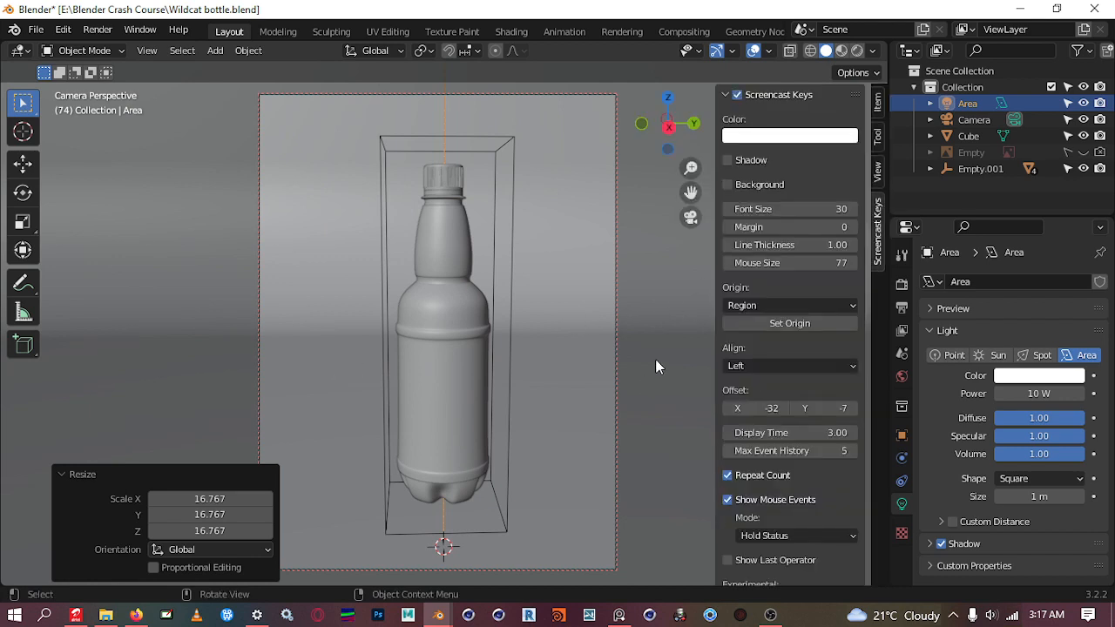
click(674, 307)
key(n)
key(n)
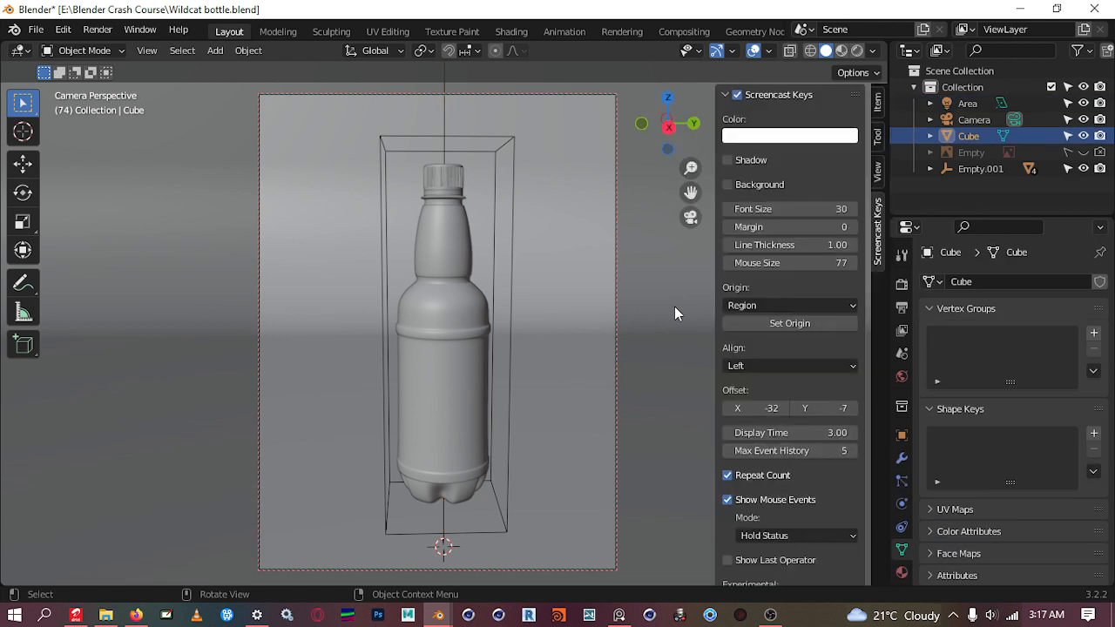
key(n)
key(n)
click(774, 94)
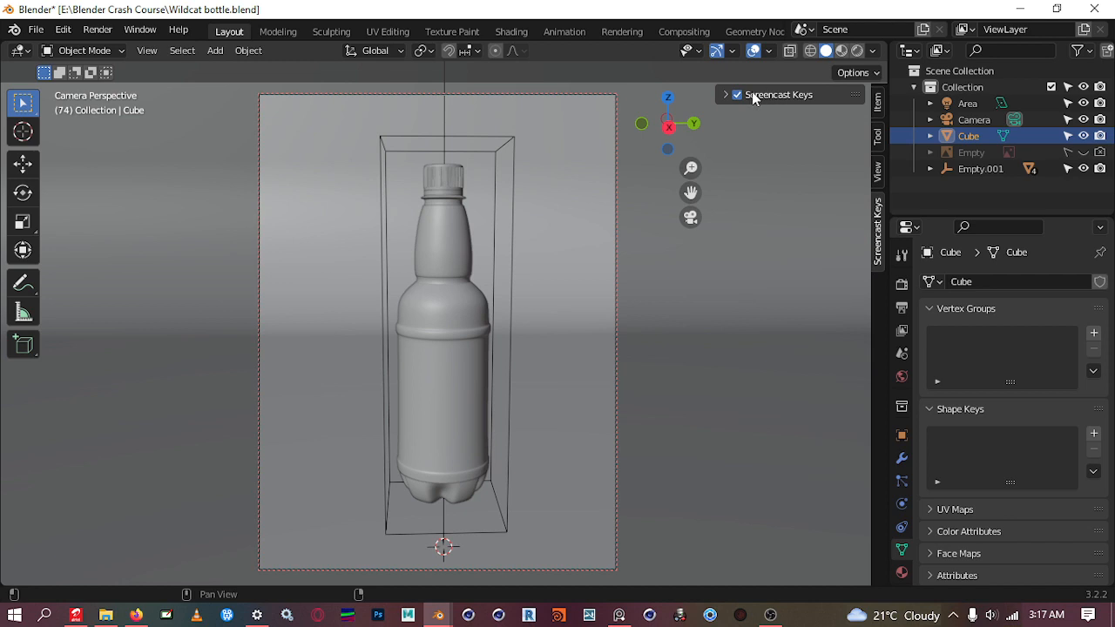
click(730, 95)
click(736, 94)
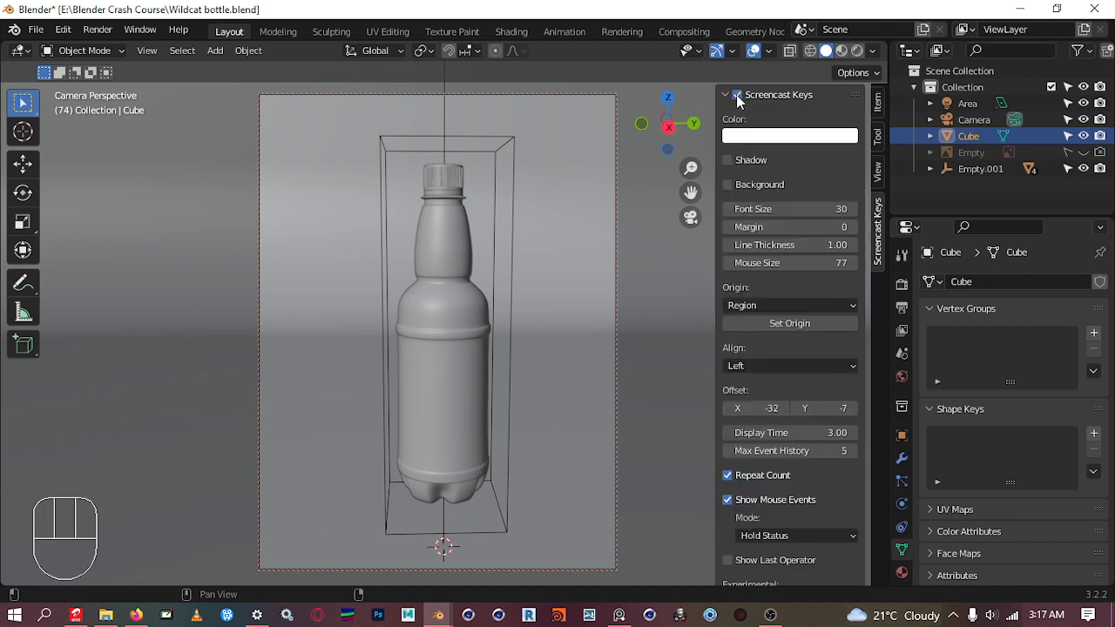
click(644, 317)
click(654, 312)
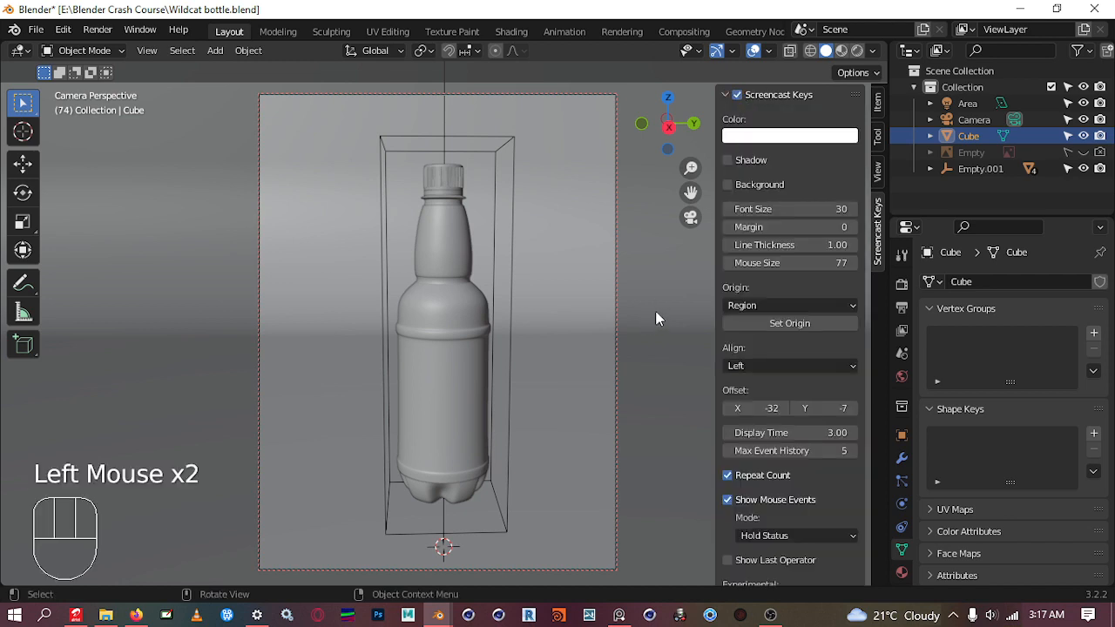
click(656, 311)
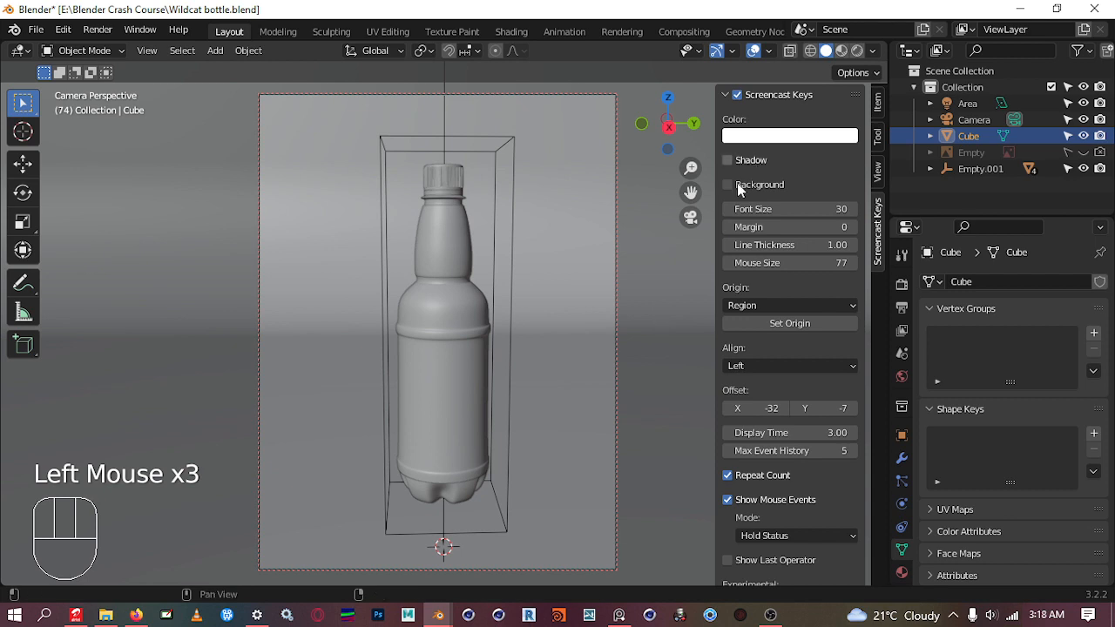
key(n)
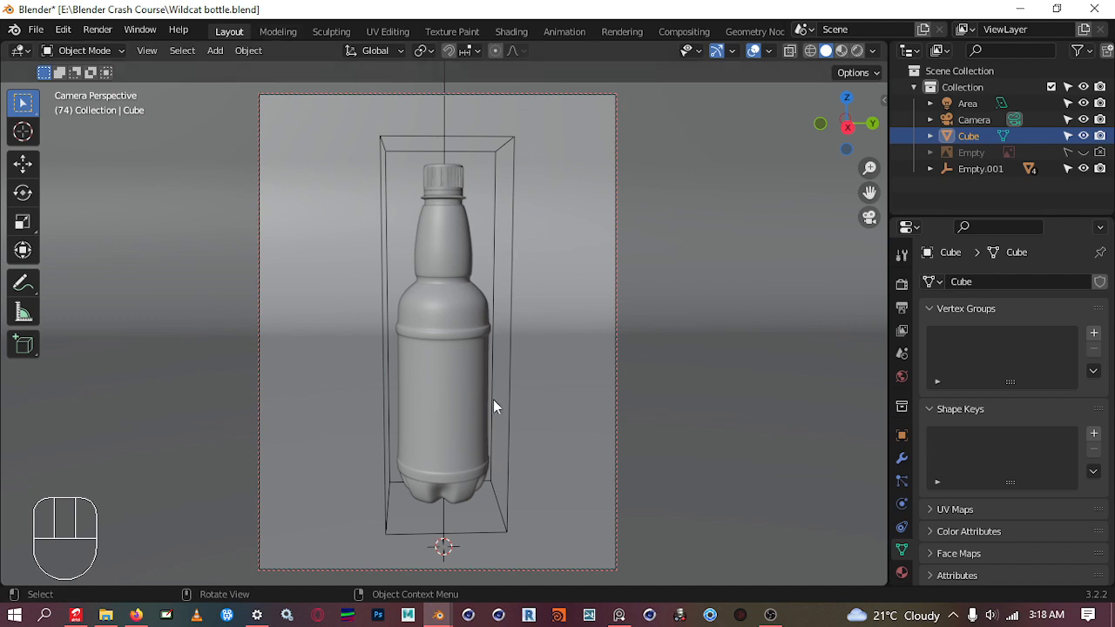
Switch the viewport to Rendered shading and set the scene's render engine to Cycles
key(z)
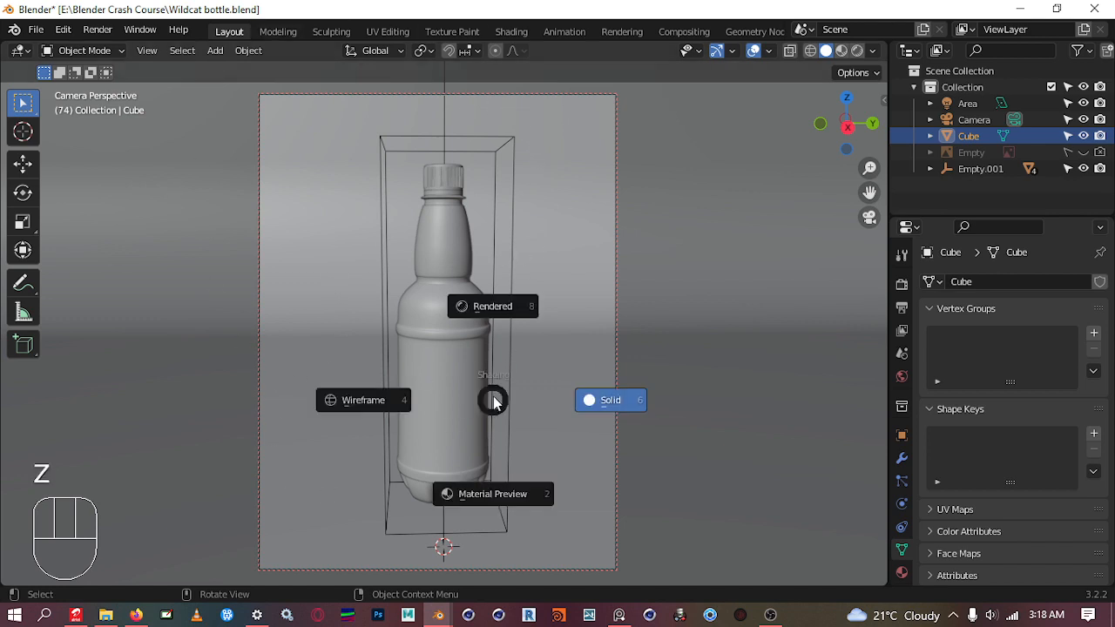
click(502, 311)
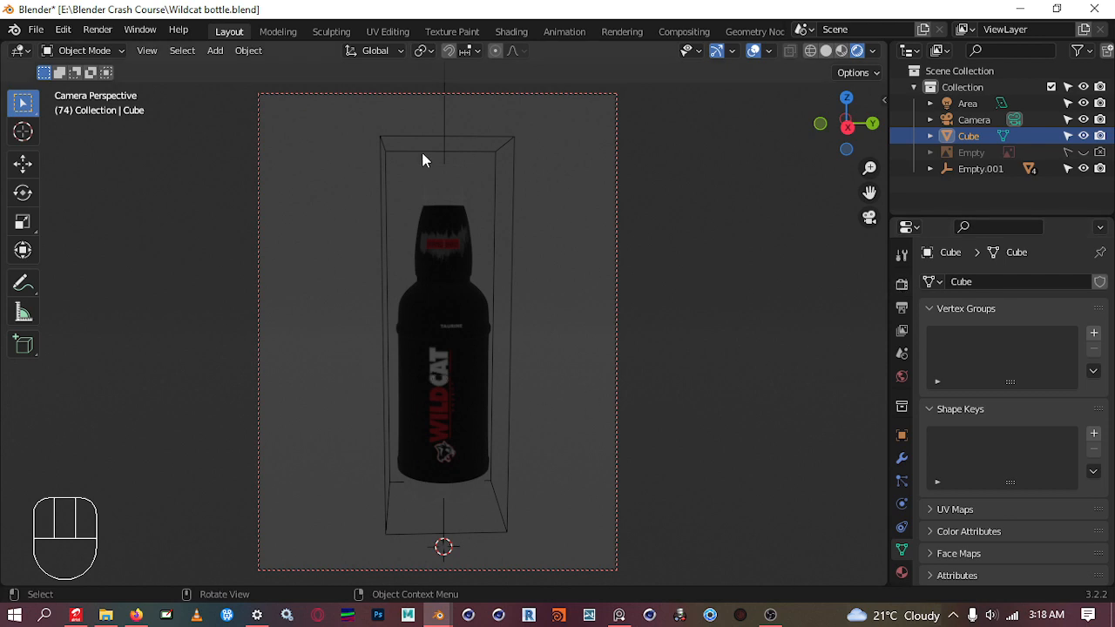
click(902, 286)
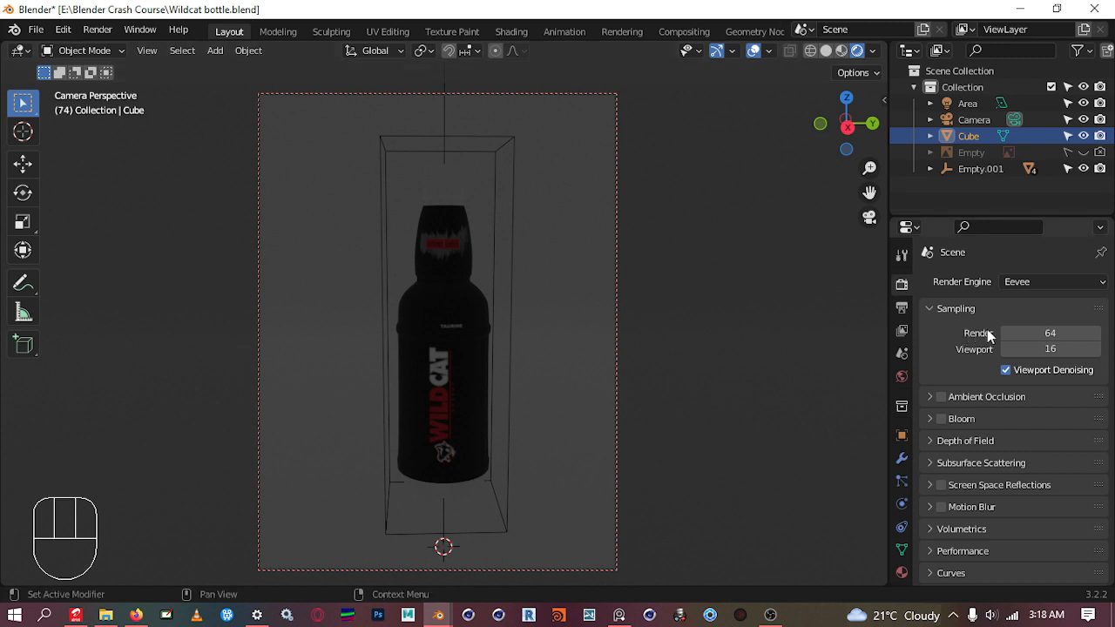
click(1025, 286)
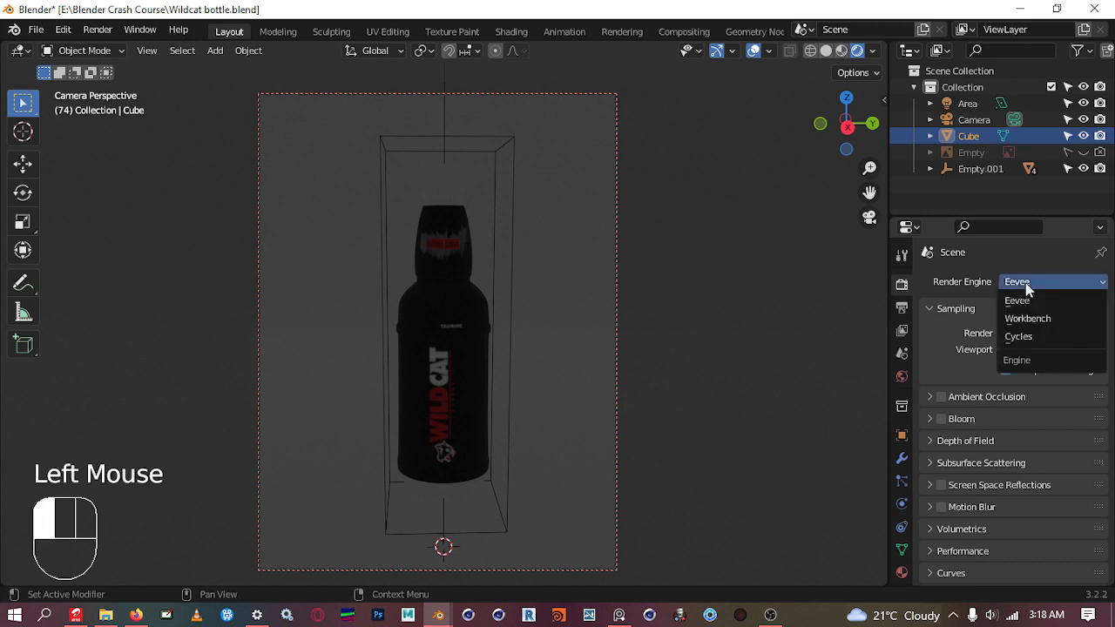
click(1017, 336)
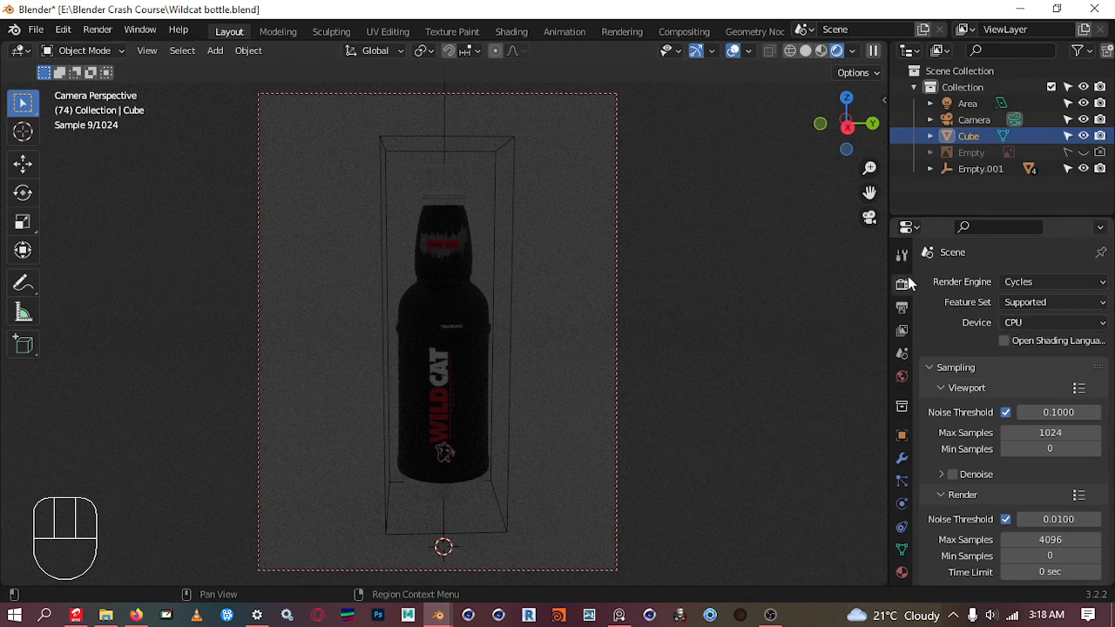
Set the Cycles render device to GPU Compute
click(1023, 322)
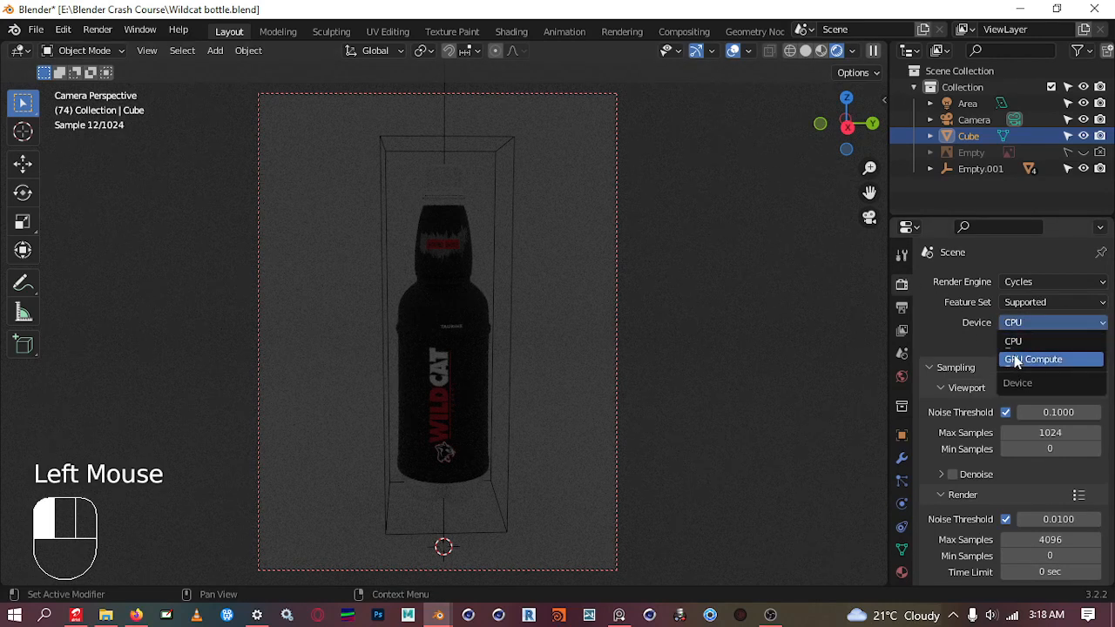
click(1015, 360)
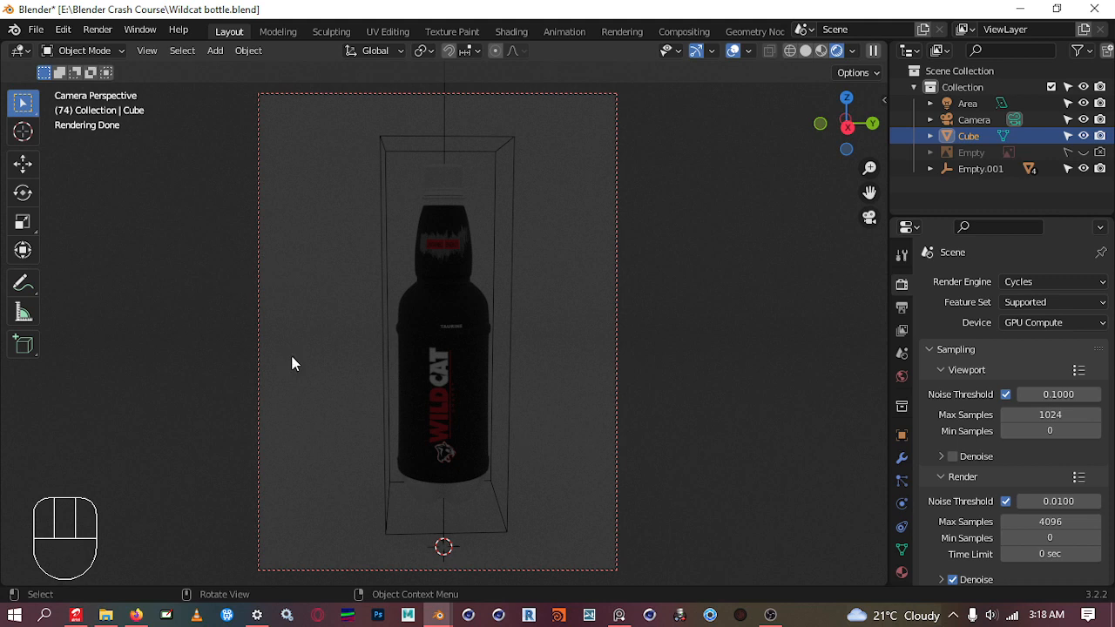
Try the None, CUDA and HIP Cycles render device options in the system preferences, return to OptiX, and close the preferences
click(63, 29)
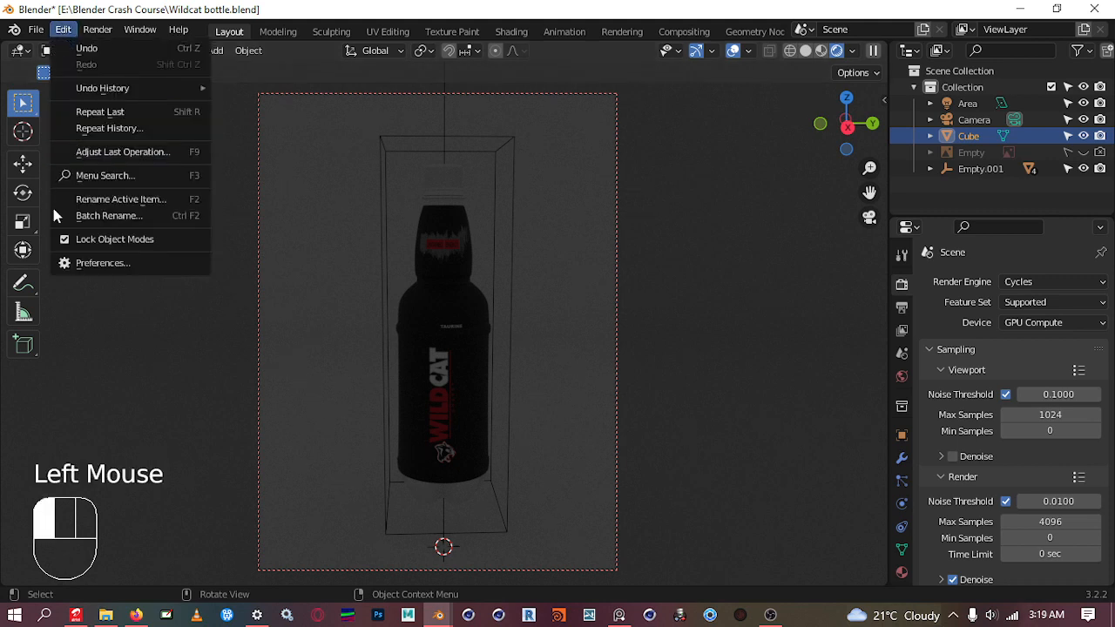
click(79, 263)
click(75, 299)
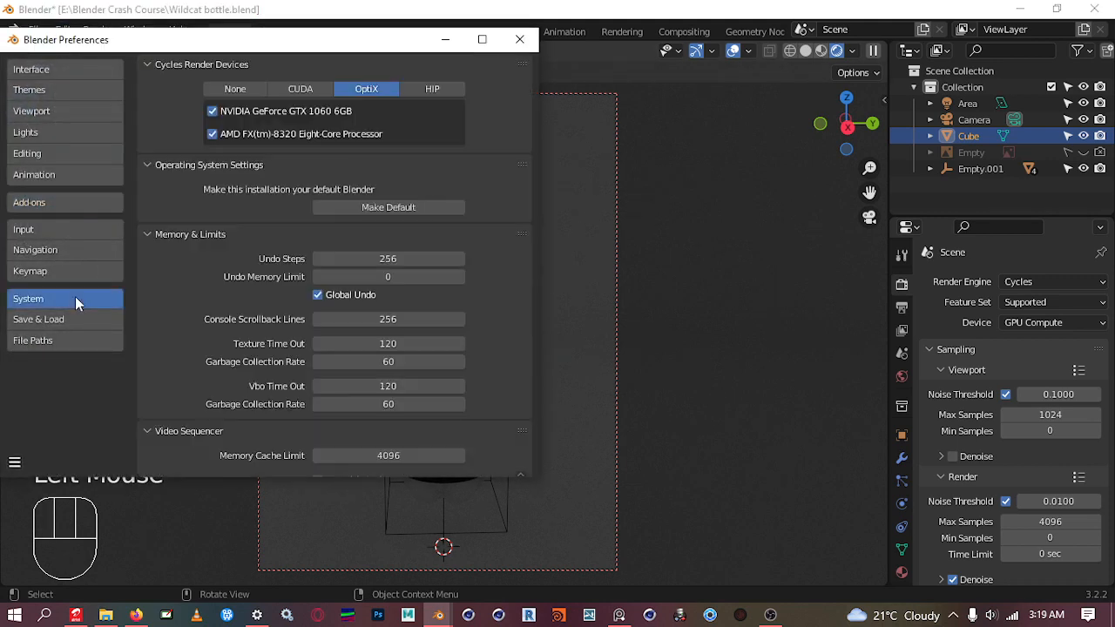
click(247, 88)
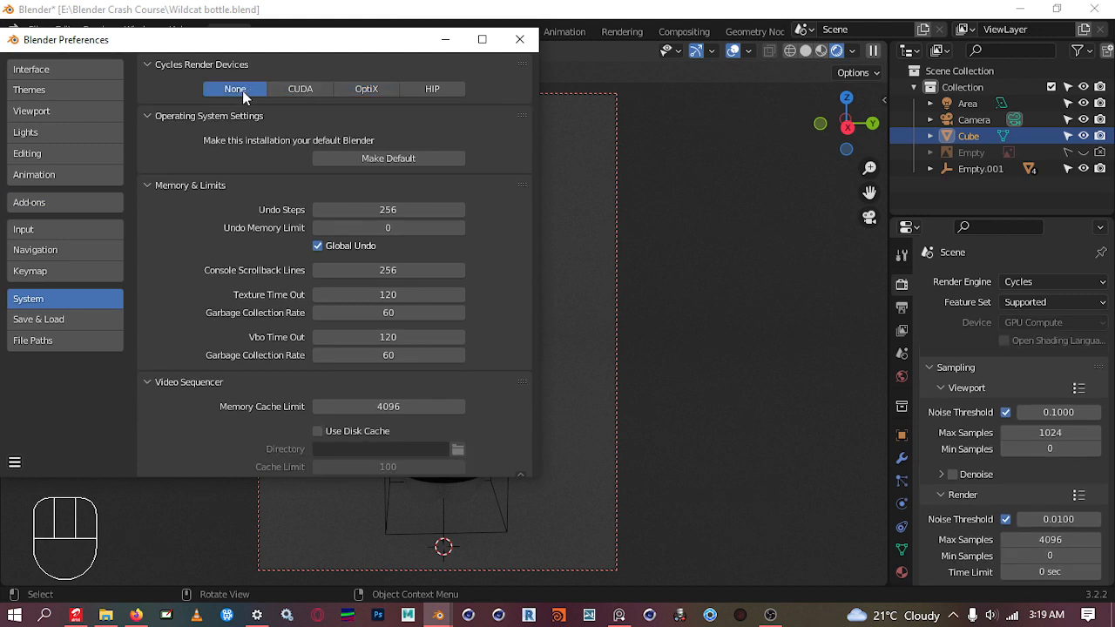
click(298, 90)
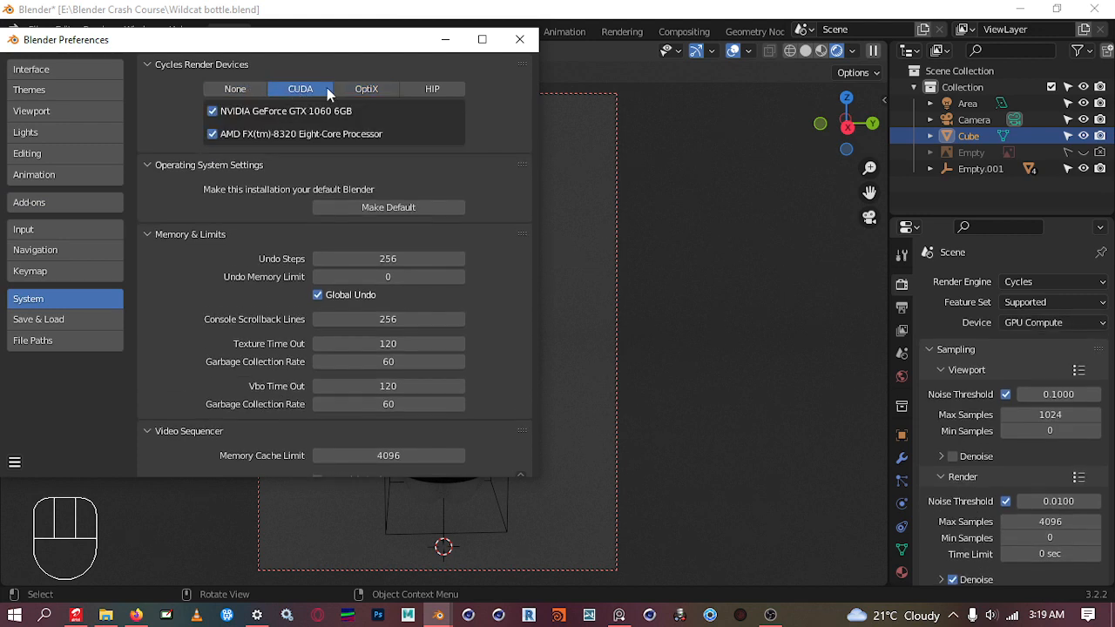
click(362, 91)
click(425, 88)
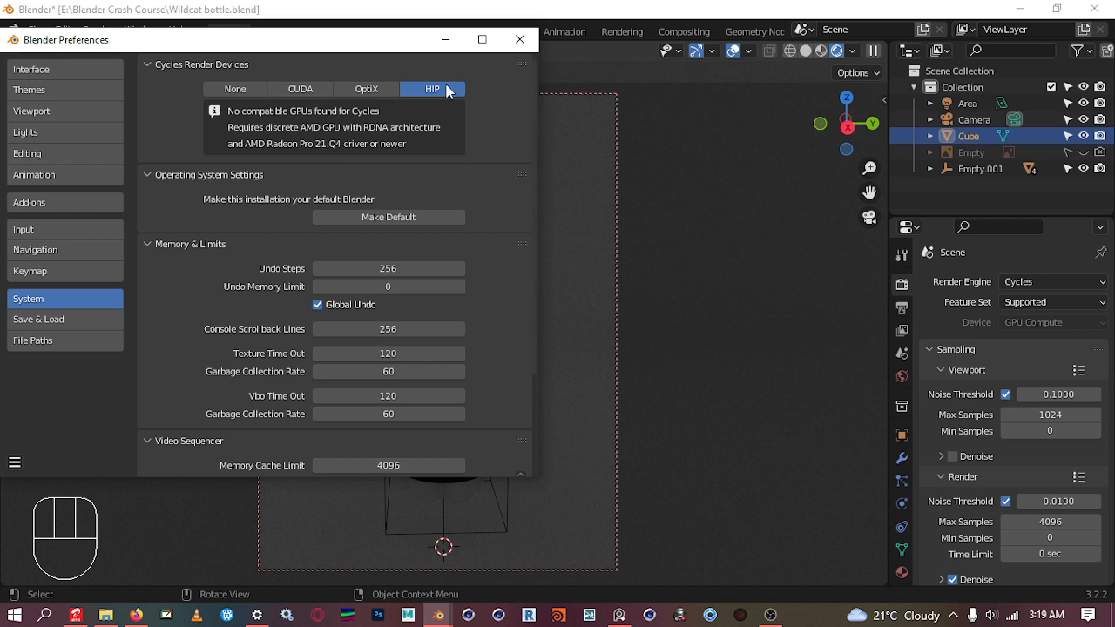
click(388, 92)
click(297, 91)
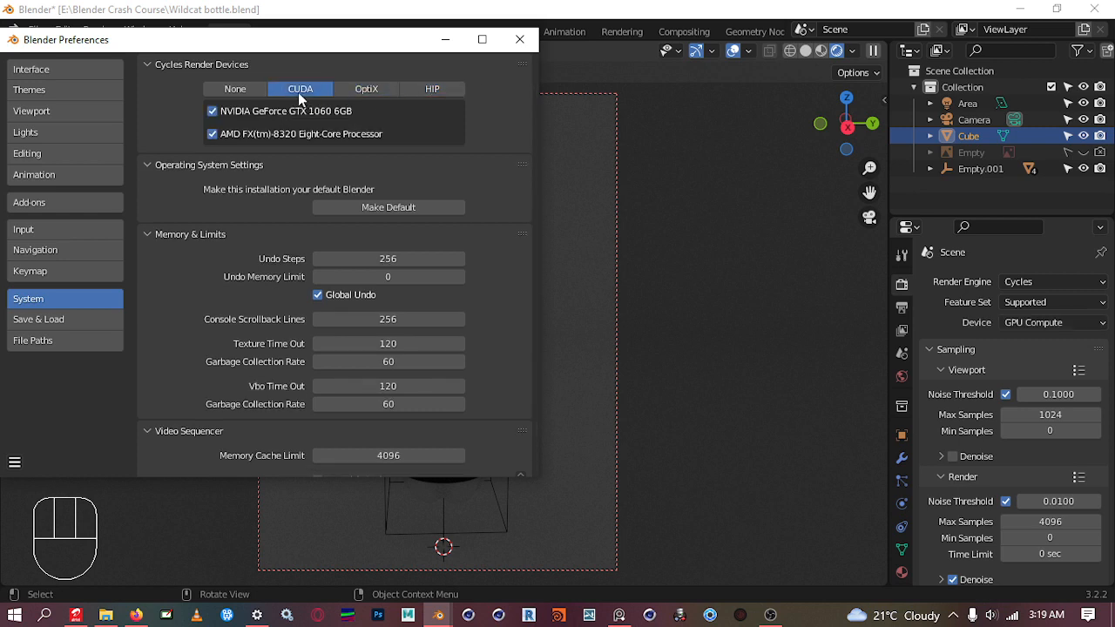
click(356, 90)
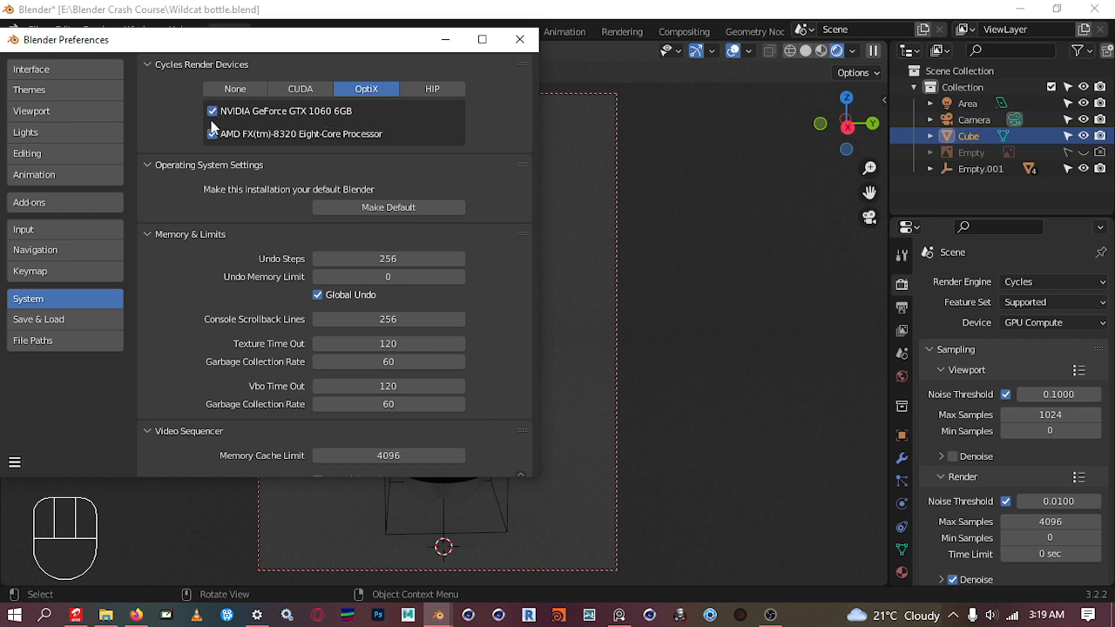
click(519, 39)
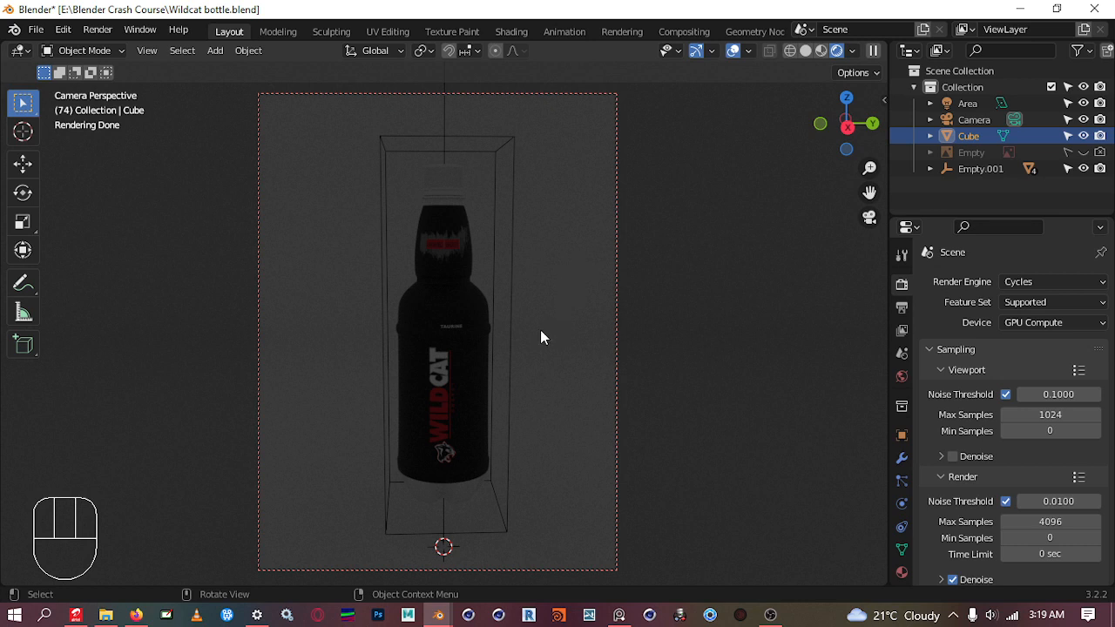
Select the overhead area light and open its light data settings
click(532, 228)
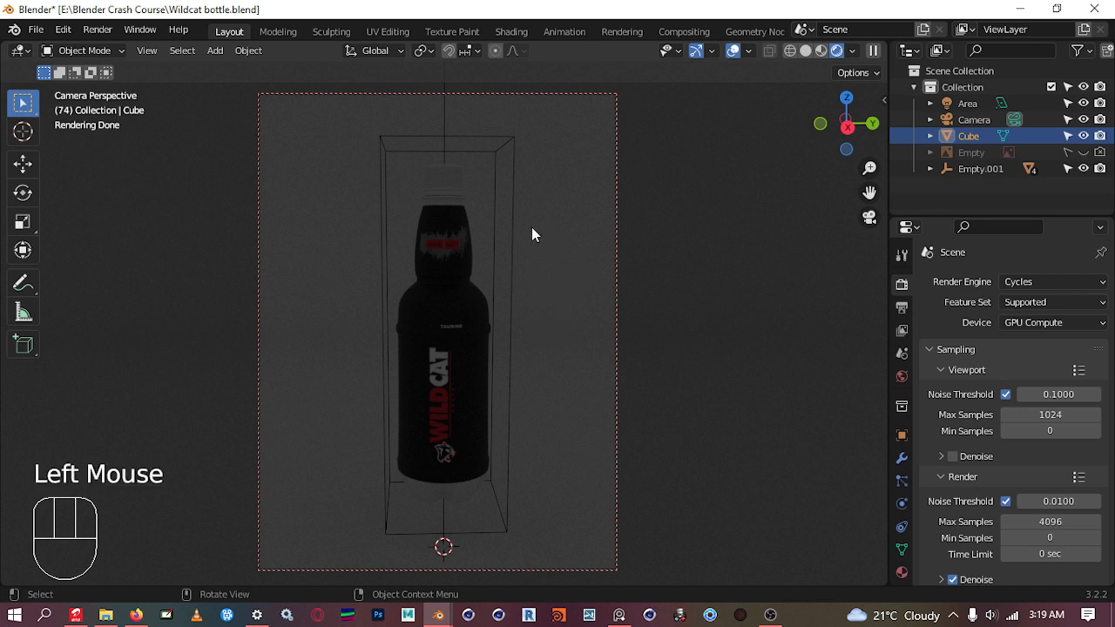
click(442, 109)
click(442, 110)
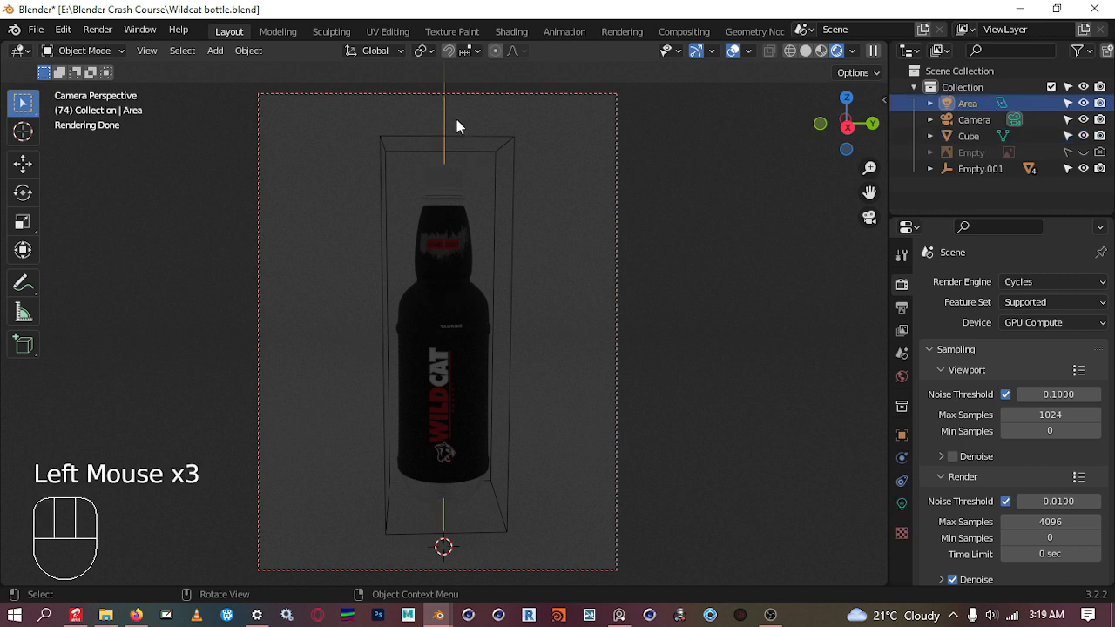
click(561, 270)
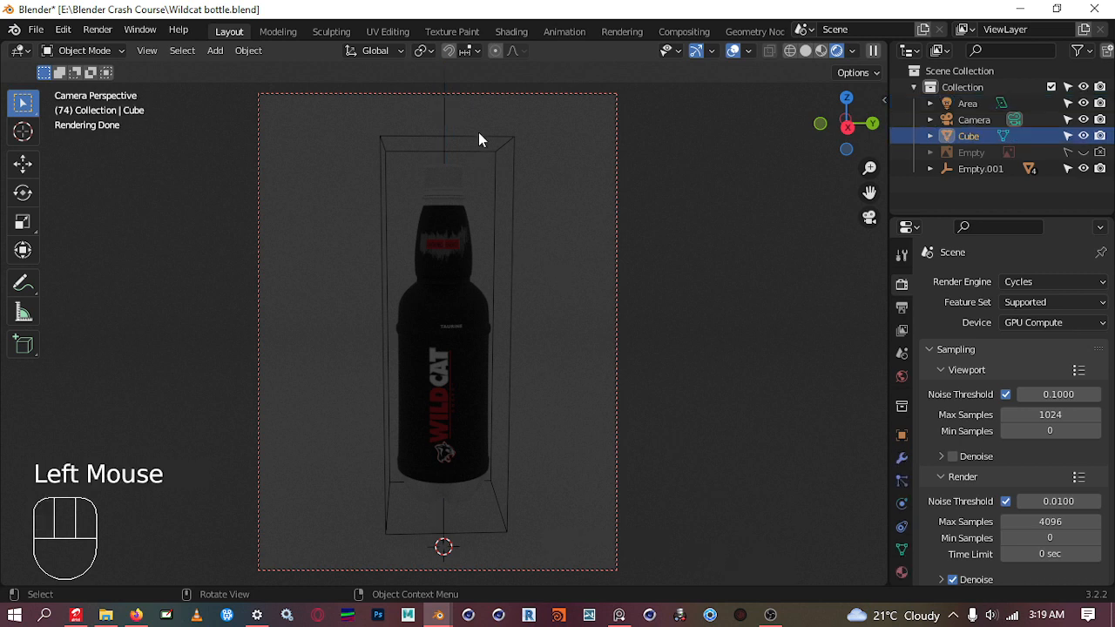
click(444, 115)
click(444, 115)
click(443, 114)
click(444, 114)
click(447, 114)
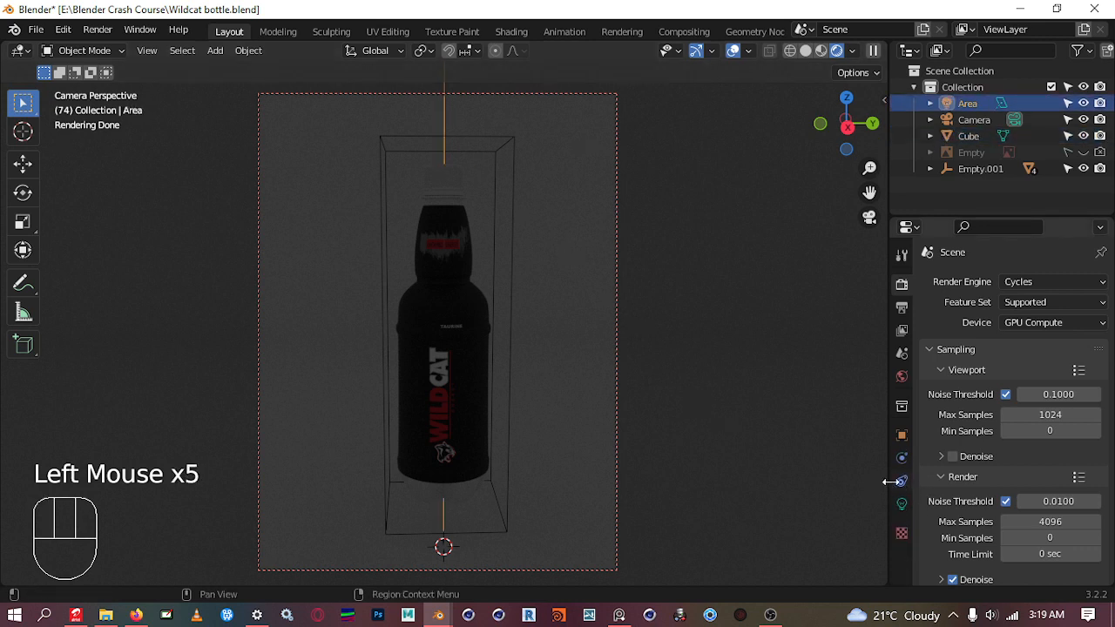
click(899, 503)
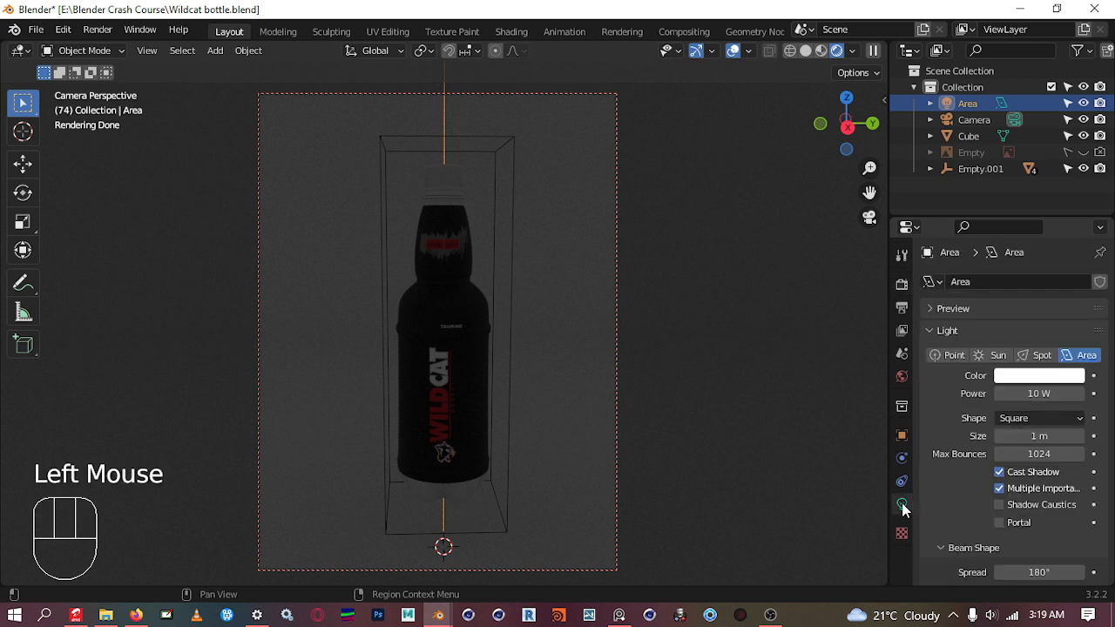
Set the area light's power to 100 W
double_click(1035, 394)
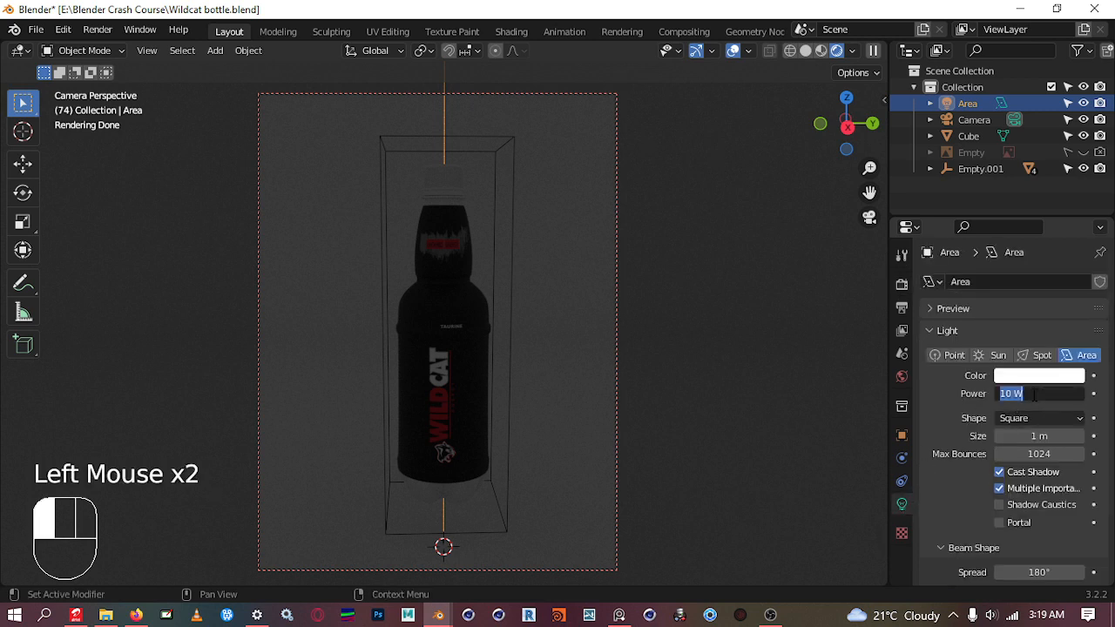
text(1000)
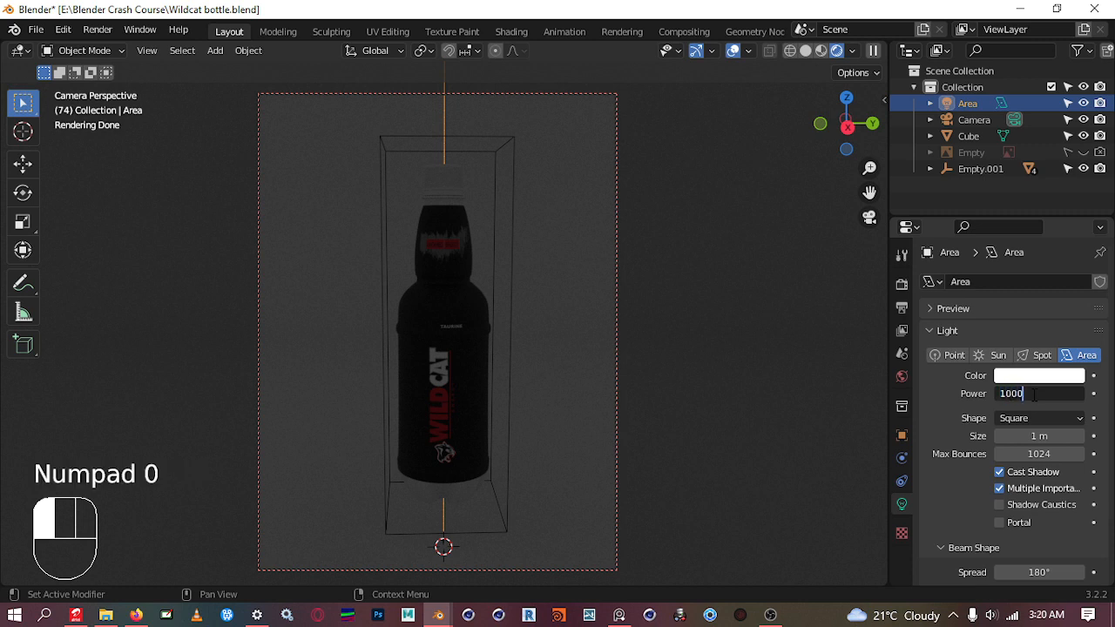
key(BackSpace)
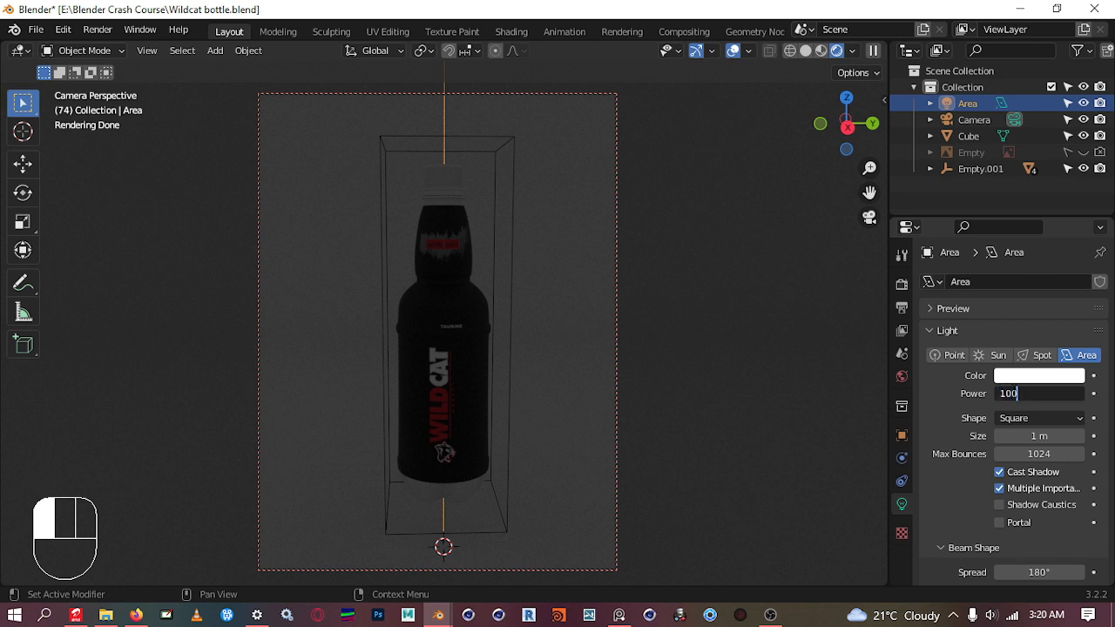
key(Return)
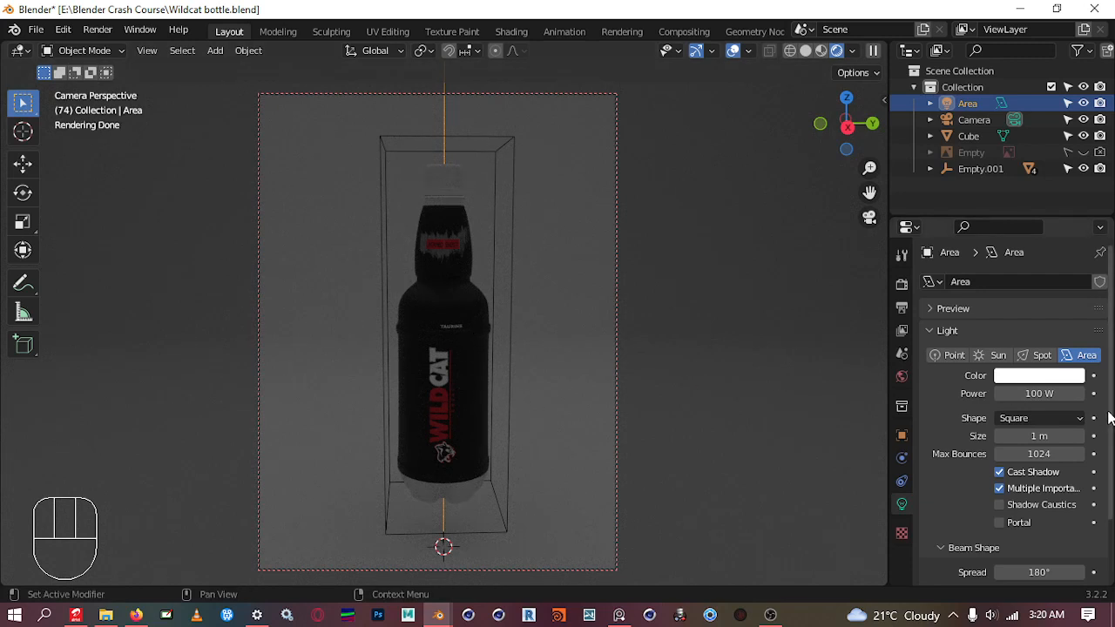
Set the area light's power to 500 W
click(1062, 393)
text(500)
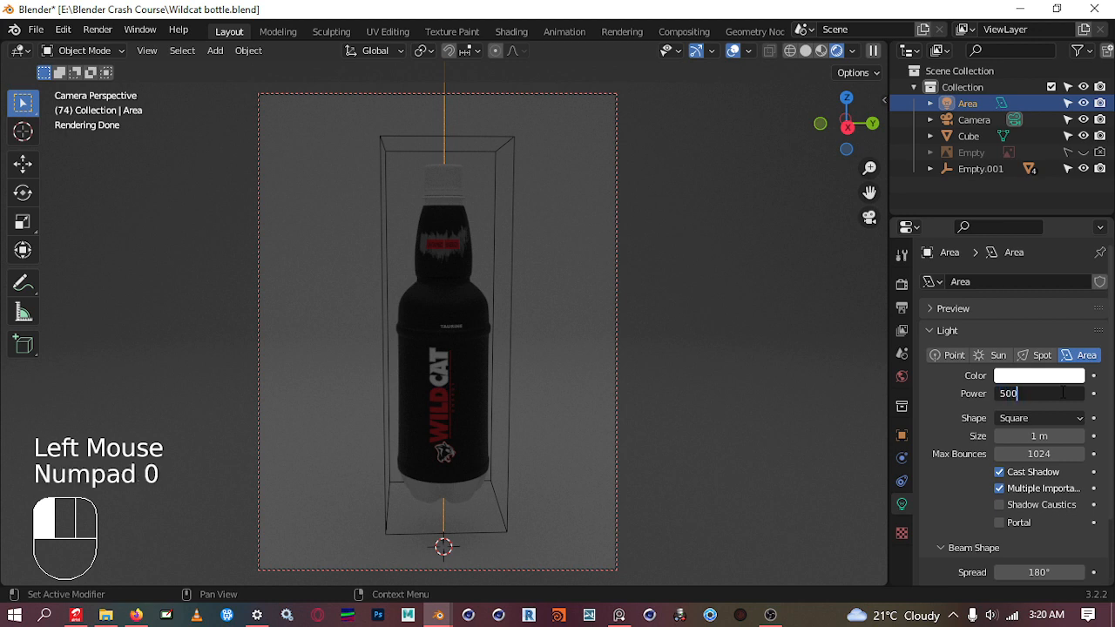
key(Return)
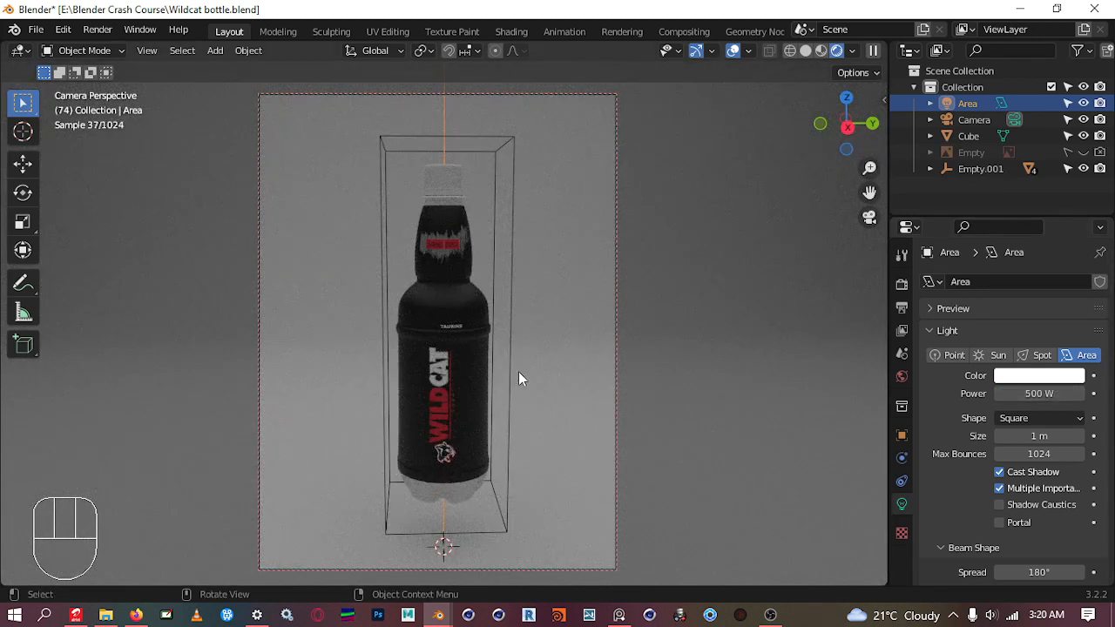
Orbit the camera slightly around the bottle for a small sideways angle, and leave the camera view
mouse_move(519, 394)
middle_down()
mouse_move(529, 363)
mouse_move(539, 370)
mouse_move(520, 378)
mouse_move(528, 383)
middle_up()
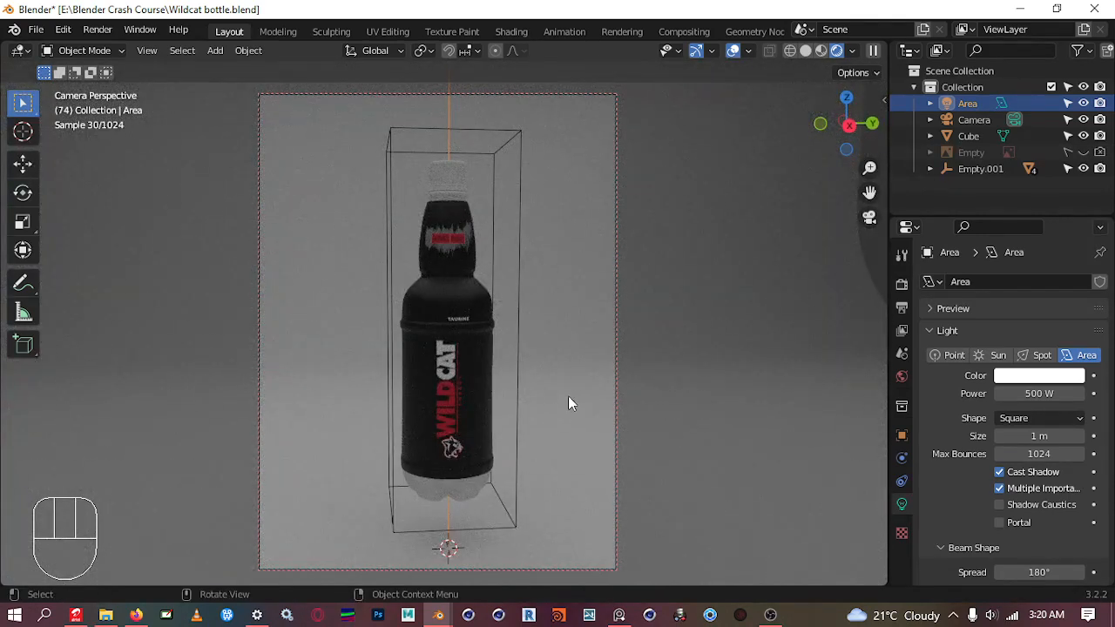
middle_drag(552, 401, 560, 376)
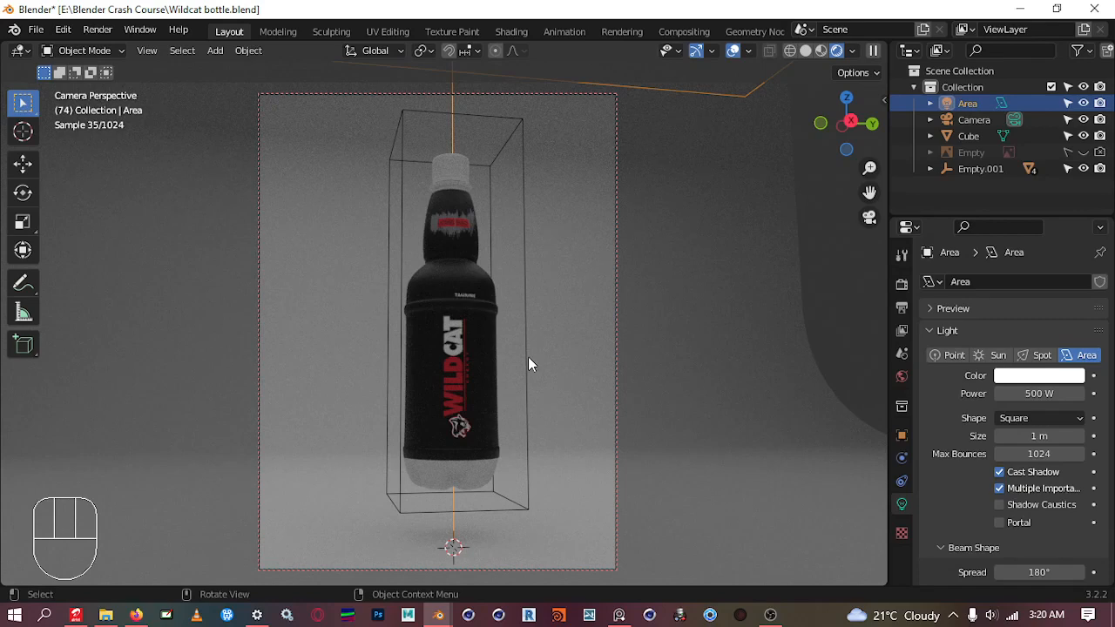
key(KP_0)
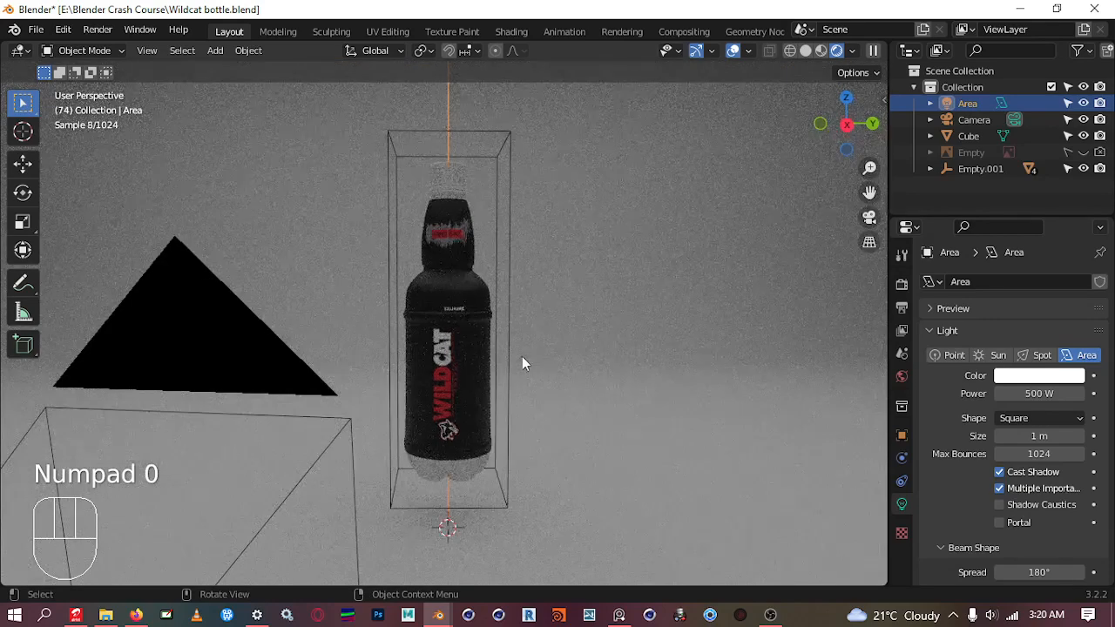
Select the box-shaped empty around the bottle and move it about 0.323 m down along Z toward the backdrop floor
middle_drag(383, 387, 540, 442)
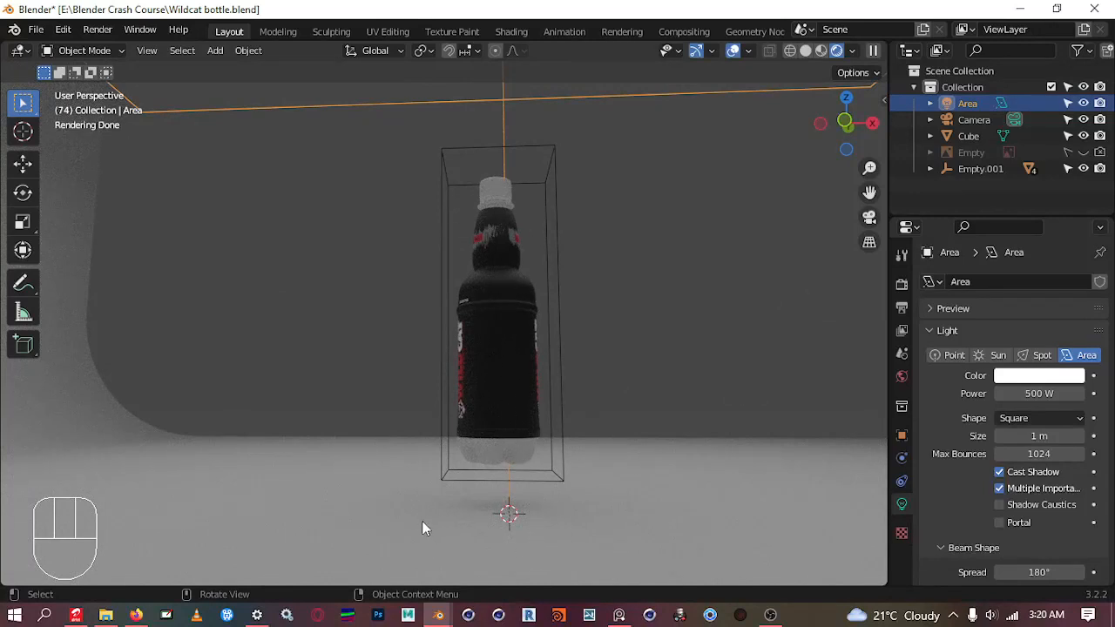
middle_drag(517, 515, 540, 480)
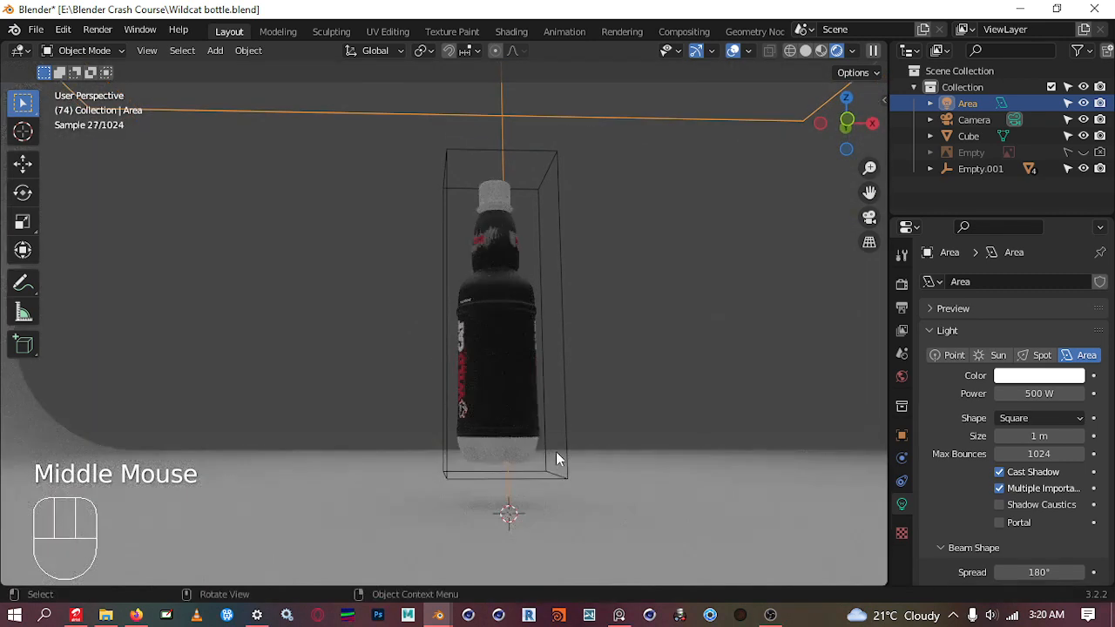
click(555, 451)
click(560, 335)
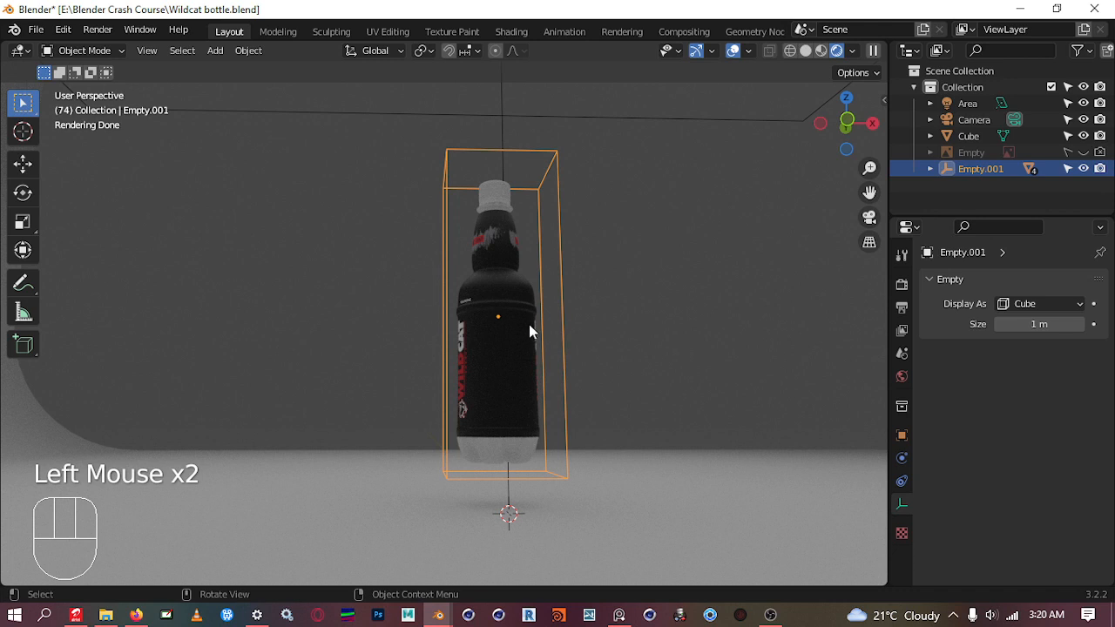
key(g)
key(z)
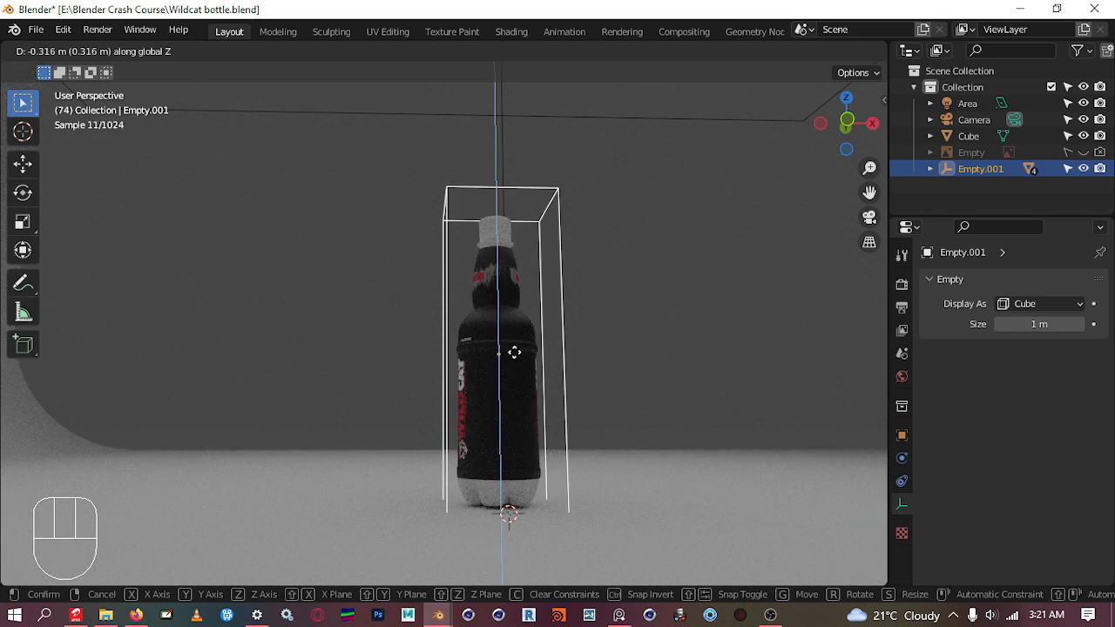
click(513, 357)
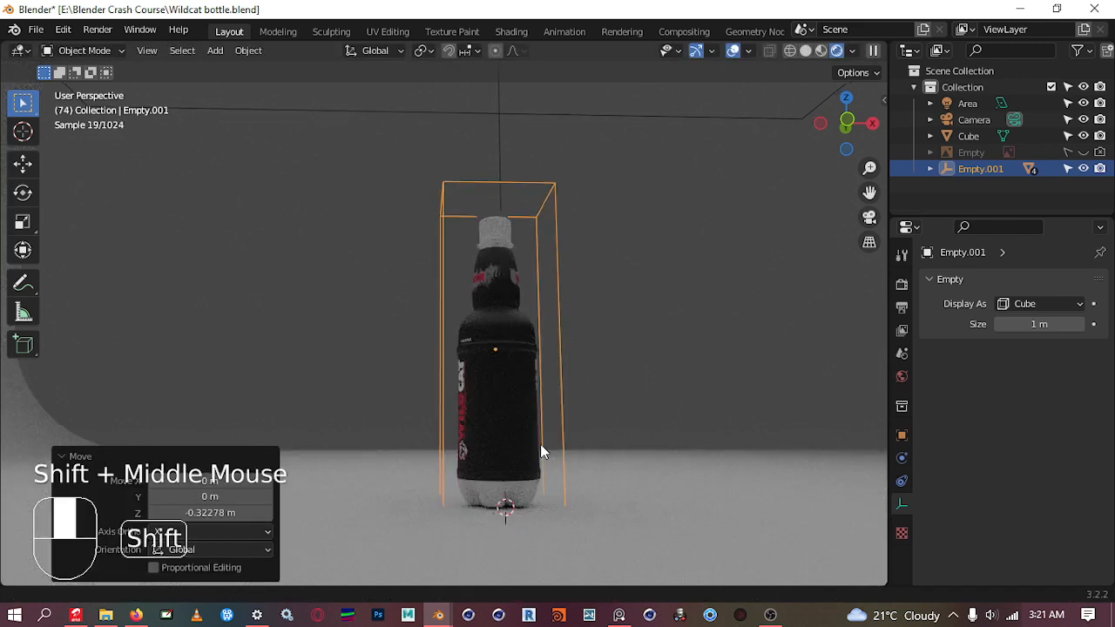
Fine-tune the bottle's contact with the floor by moving its empty about 0.007 m further down along Z
shift+middle_drag(550, 466, 470, 366)
scroll(386, 344, up, 2)
scroll(386, 344, down, 2)
middle_drag(386, 344, 392, 366)
scroll(463, 406, up, 4)
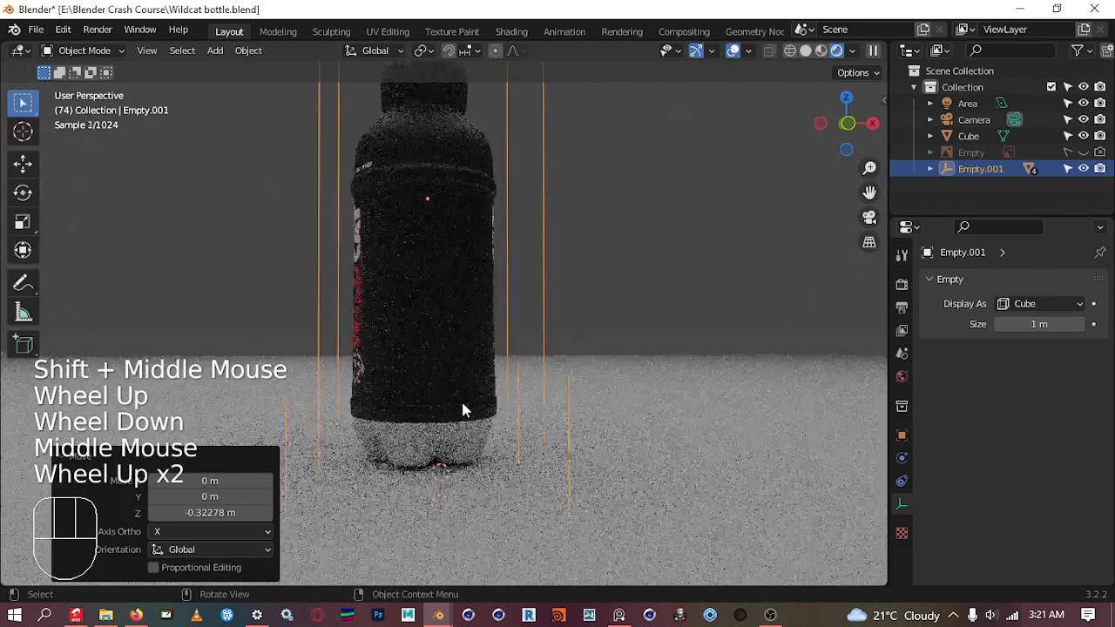
shift+middle_drag(455, 410, 470, 306)
scroll(428, 462, up, 1)
key(g)
key(z)
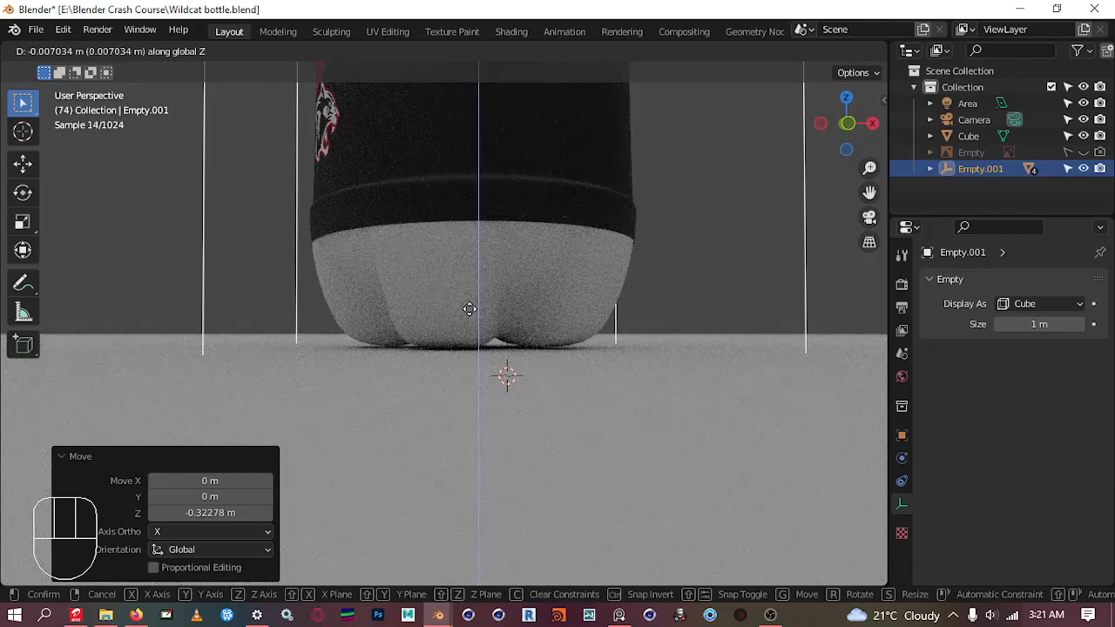
click(470, 308)
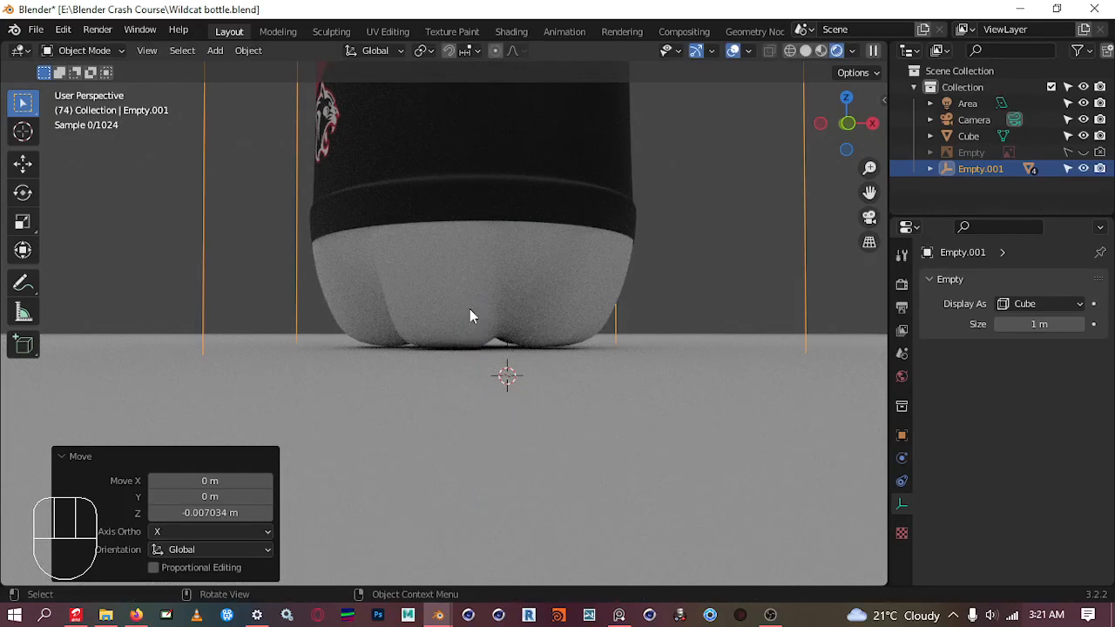
Return to the camera view, select the backdrop, and reframe the grounded bottle by slightly orbiting and shifting the camera
scroll(560, 233, down, 2)
middle_drag(560, 233, 424, 224)
scroll(450, 263, down, 2)
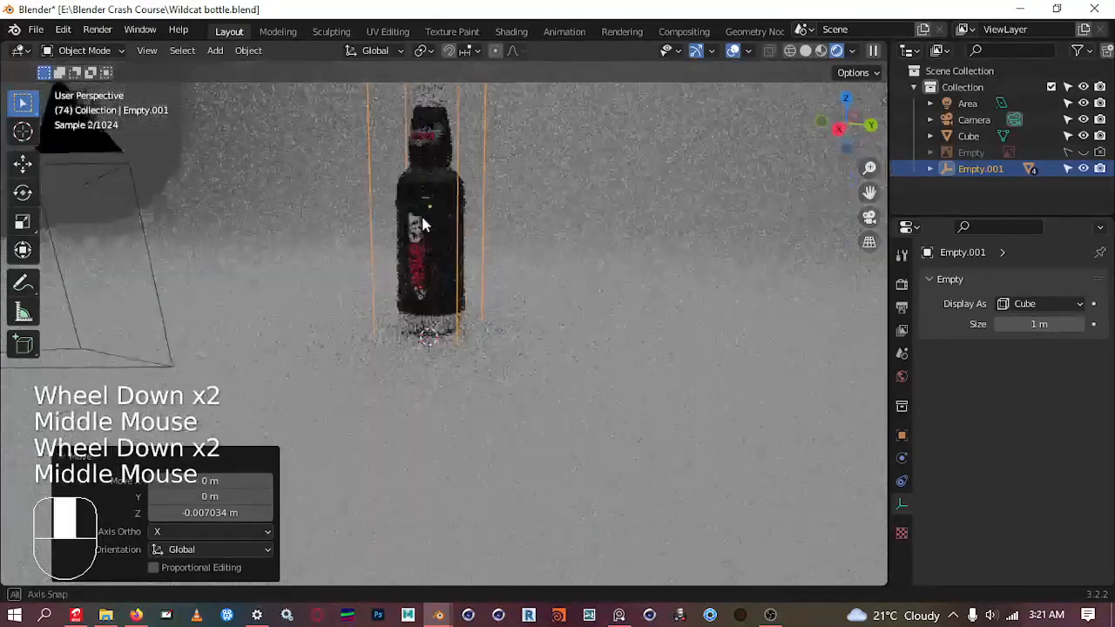
key(KP_0)
middle_drag(467, 267, 542, 368)
click(561, 342)
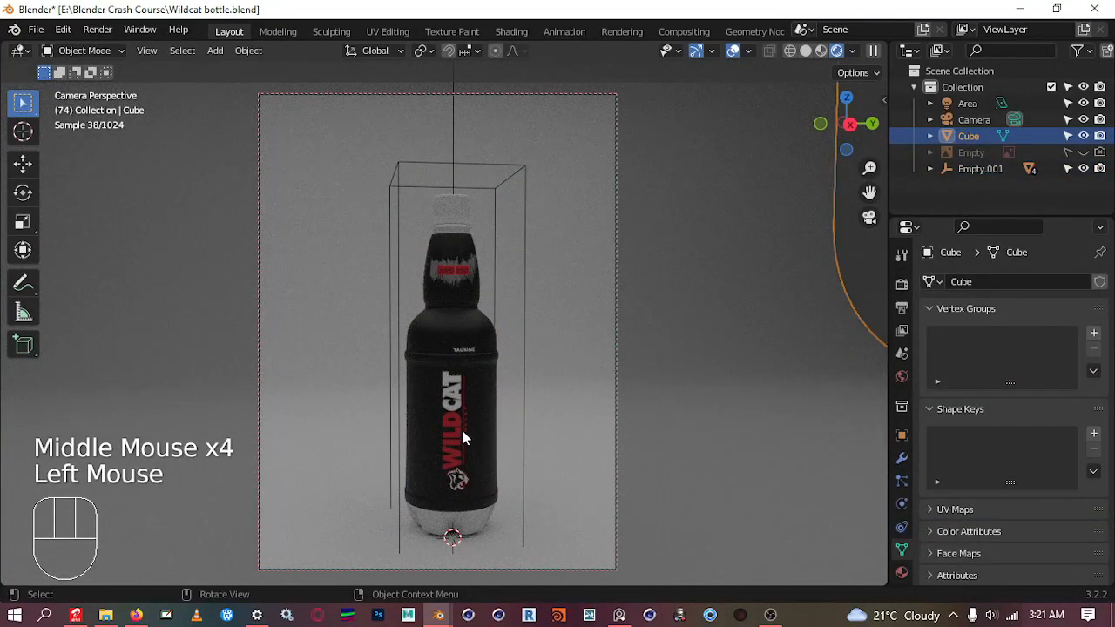
mouse_move(459, 435)
shift+middle_down()
mouse_move(469, 419)
mouse_move(460, 427)
shift+middle_up()
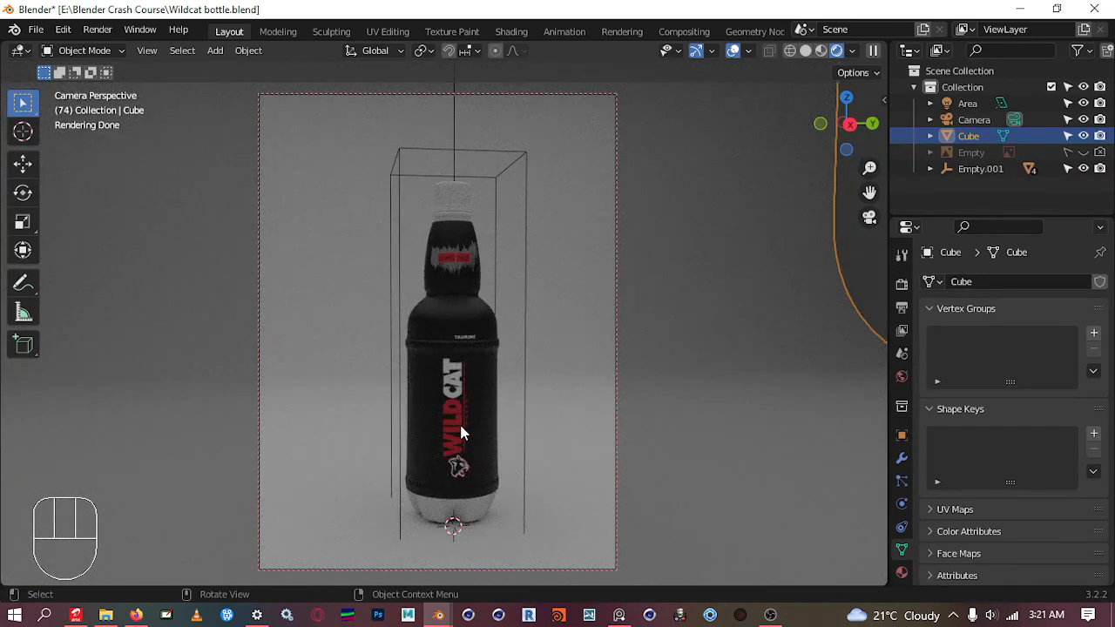
Leave the camera view, duplicate the overhead area light, and move the copy about 11.007 m in the negative Y direction
key(KP_0)
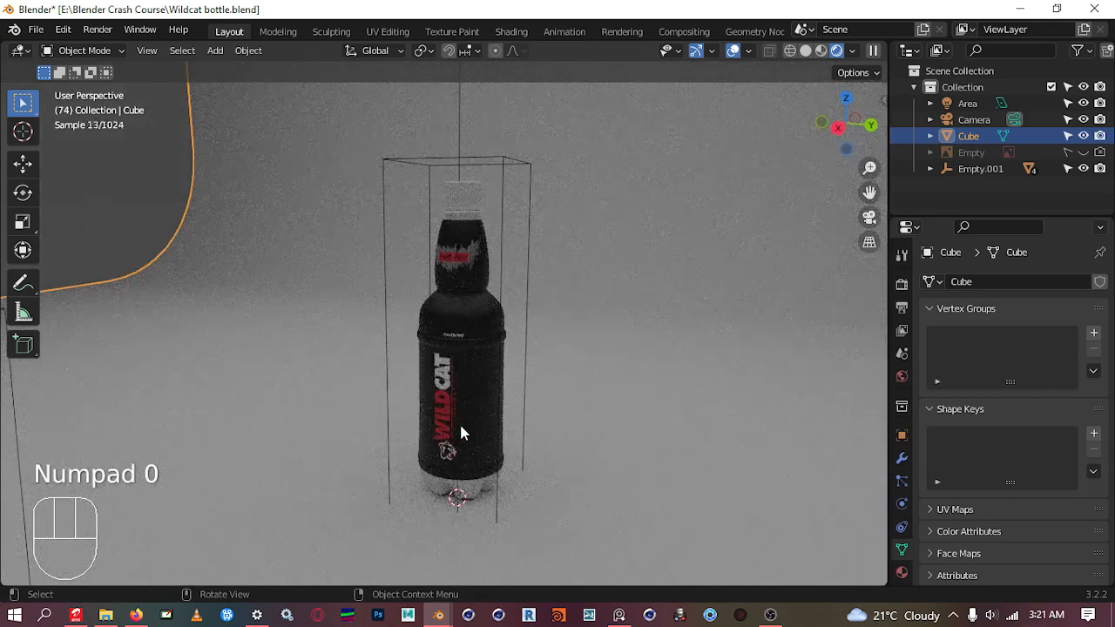
scroll(484, 359, down, 1)
scroll(483, 359, down, 4)
middle_drag(454, 277, 512, 290)
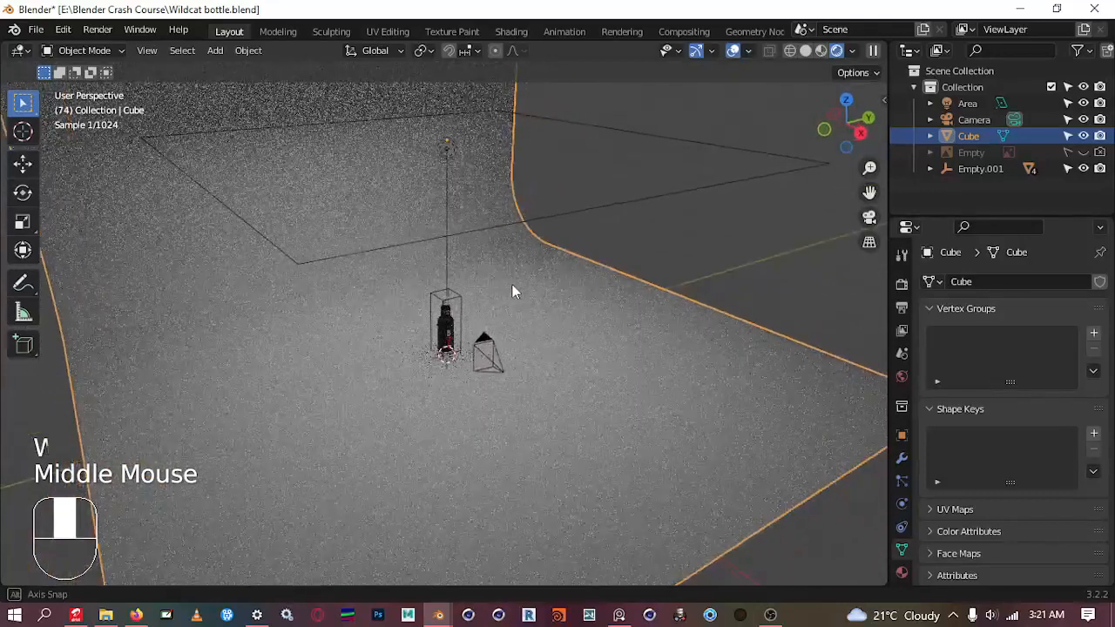
click(447, 150)
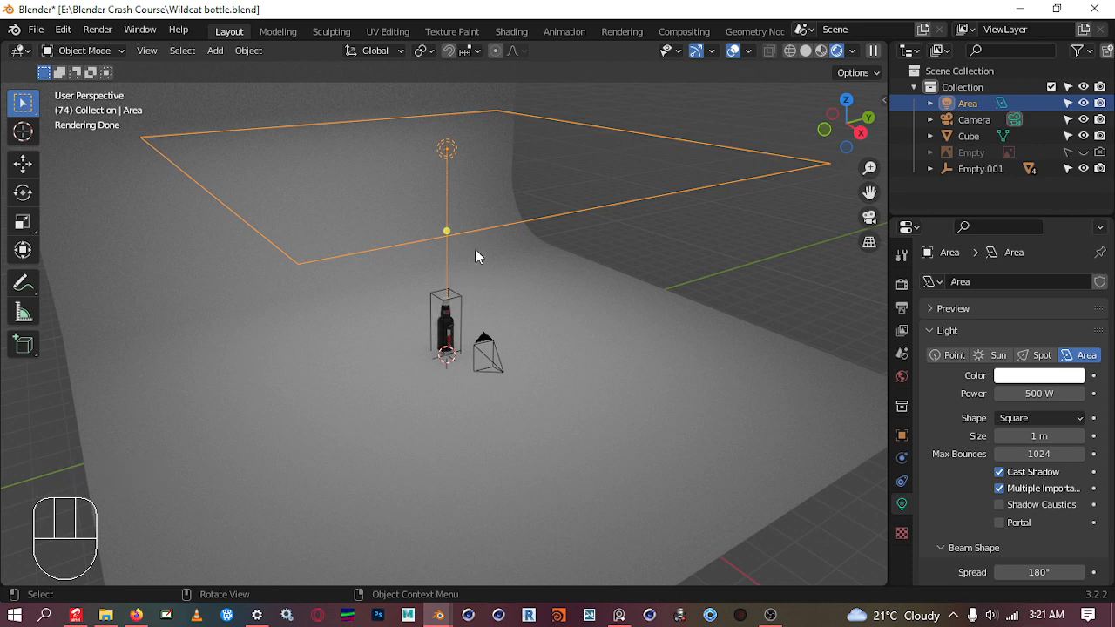
middle_drag(485, 272, 473, 311)
scroll(440, 381, down, 1)
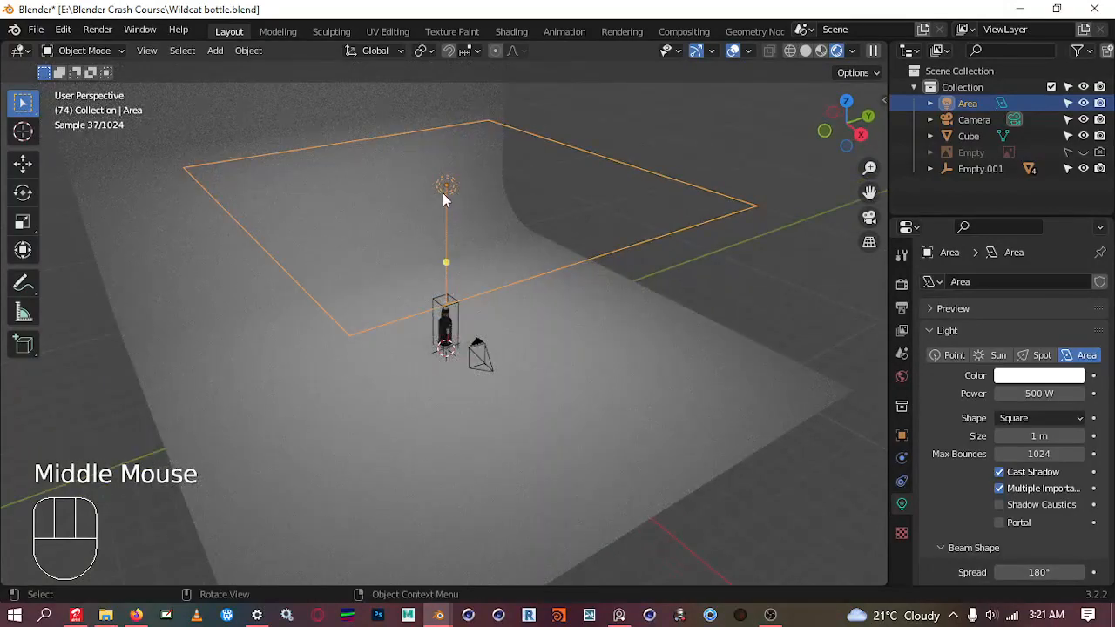
key(shift+d)
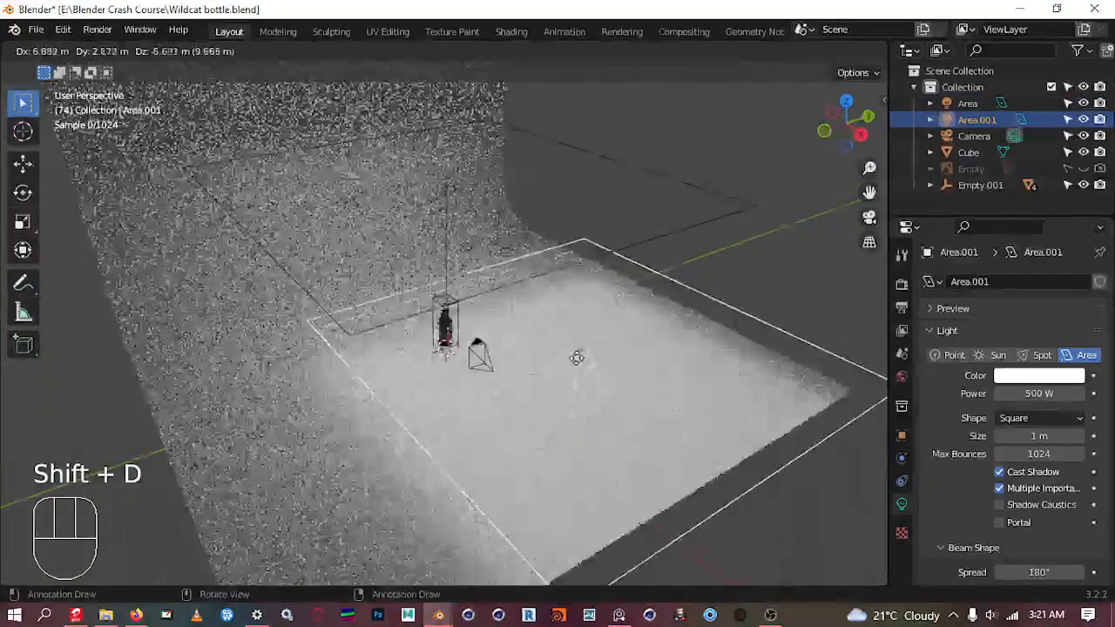
right_click(567, 325)
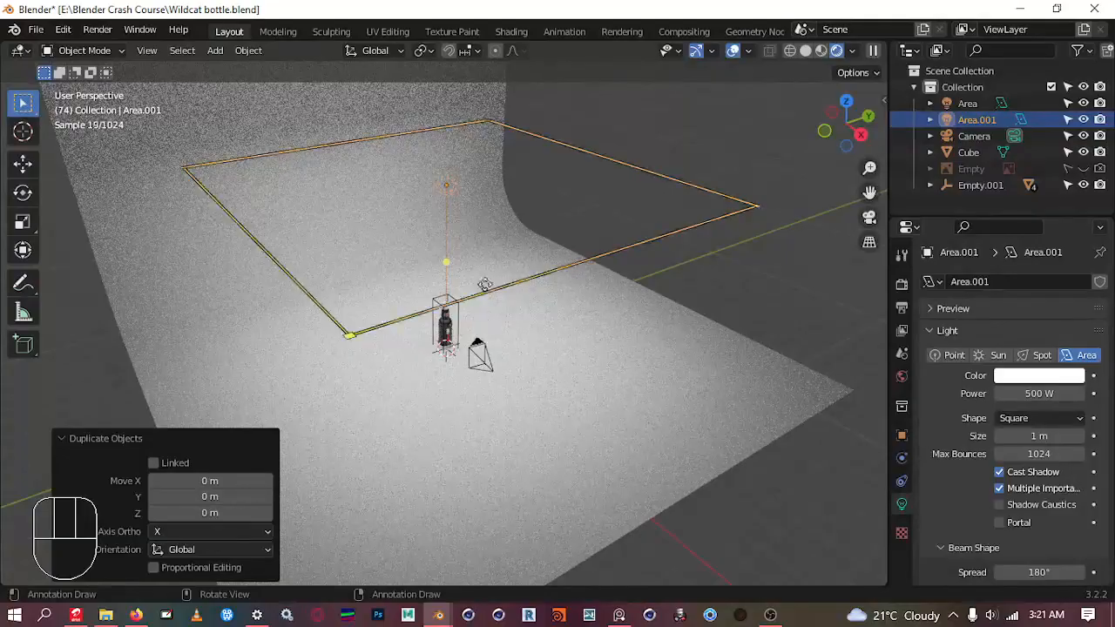
key(g)
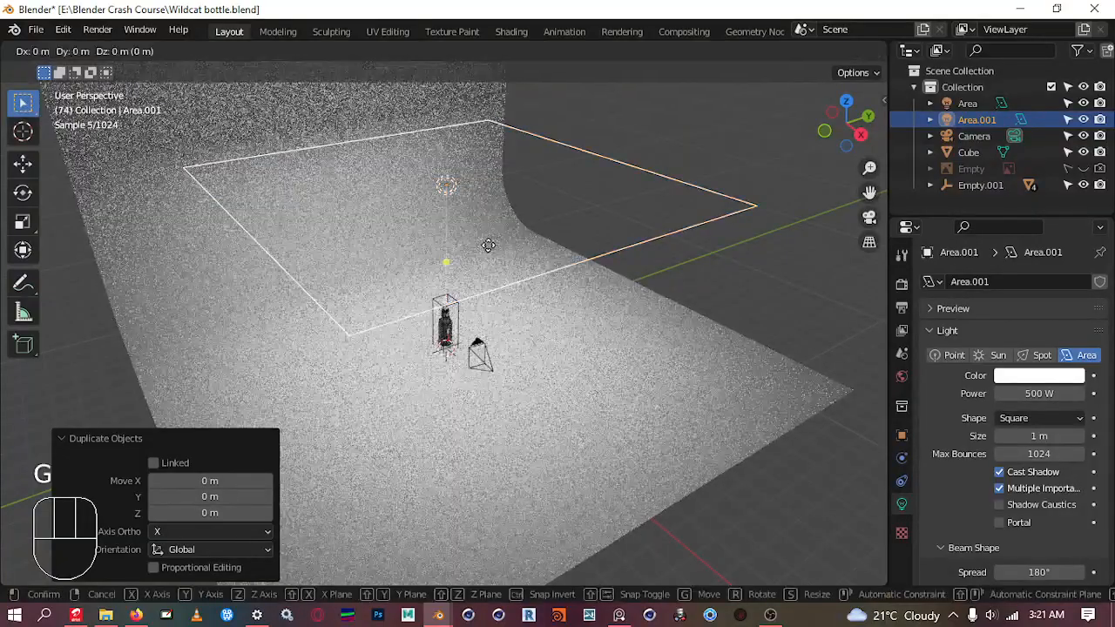
key(y)
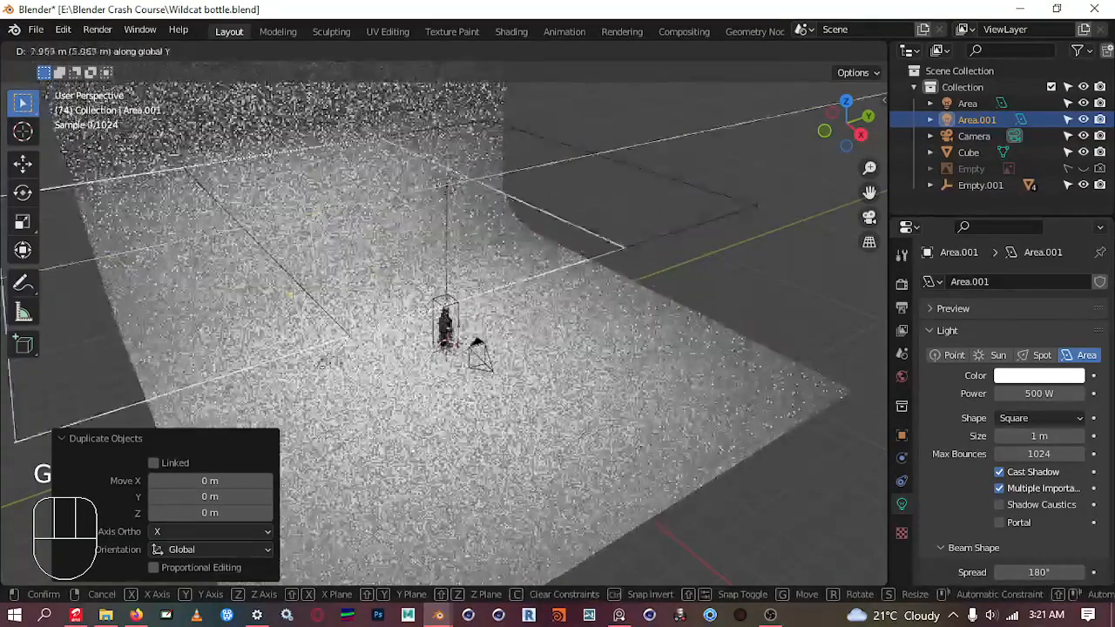
click(277, 341)
Rotate the duplicated area light 90° about the global X axis so it stands upright beside the backdrop
scroll(278, 342, down, 3)
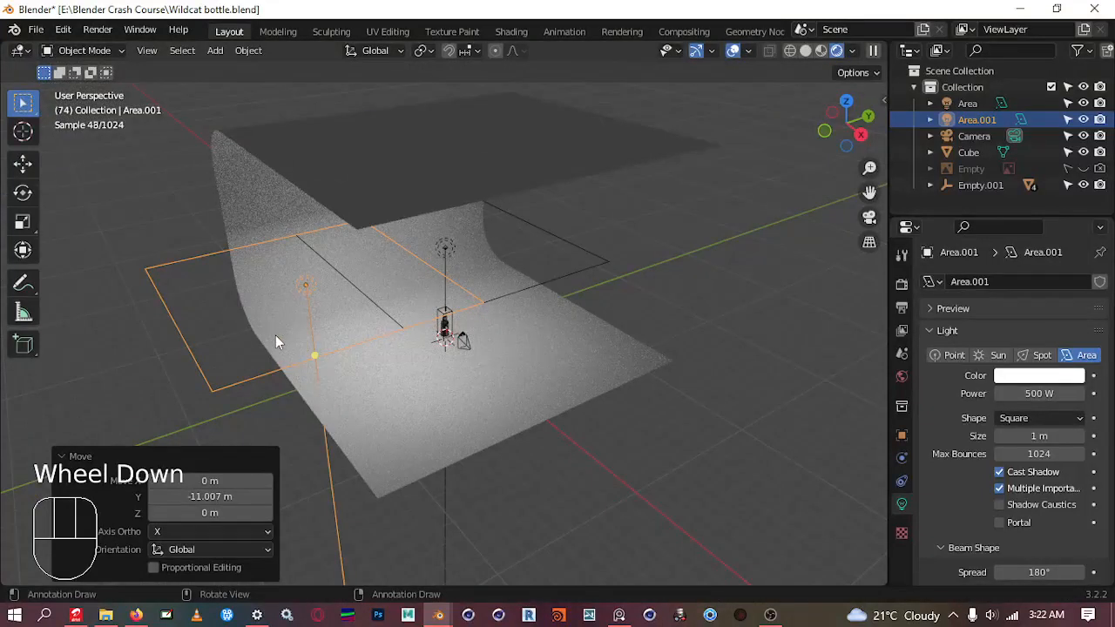
key(r)
key(y)
key(x)
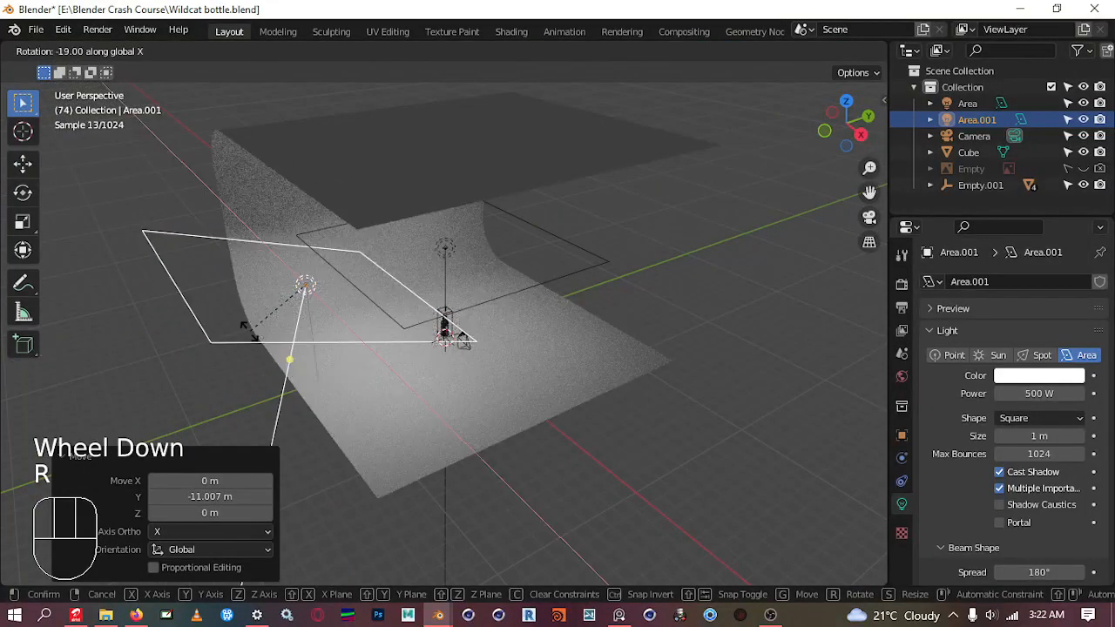
text(90)
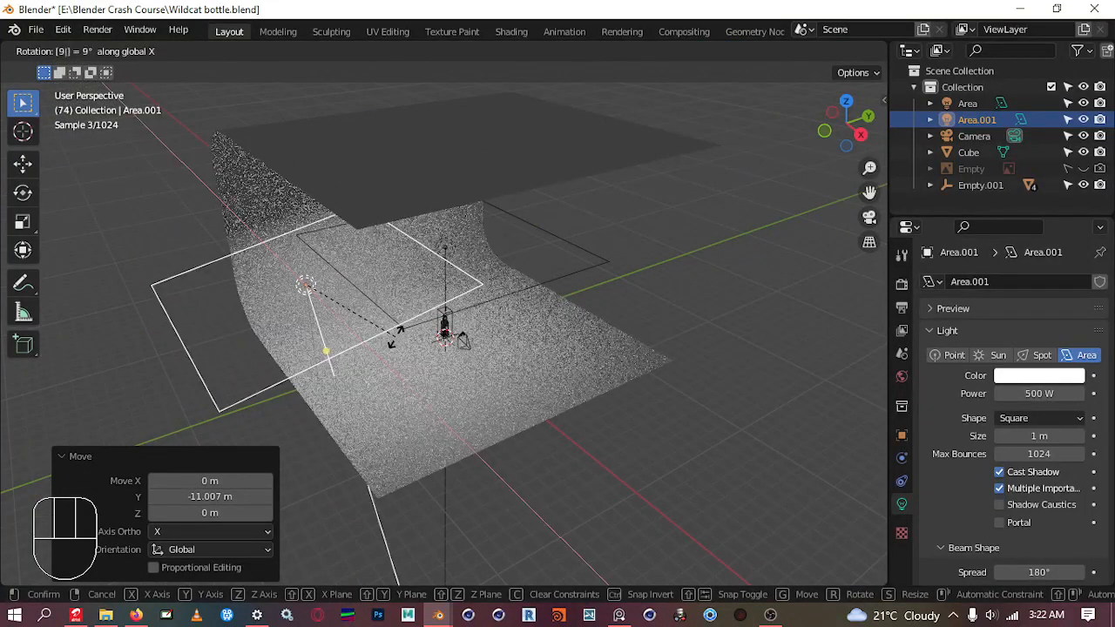
key(Return)
Scale the upright side light to about 0.387 and lower it about 6.317 m along Z to the bottle's level
middle_drag(311, 337, 425, 302)
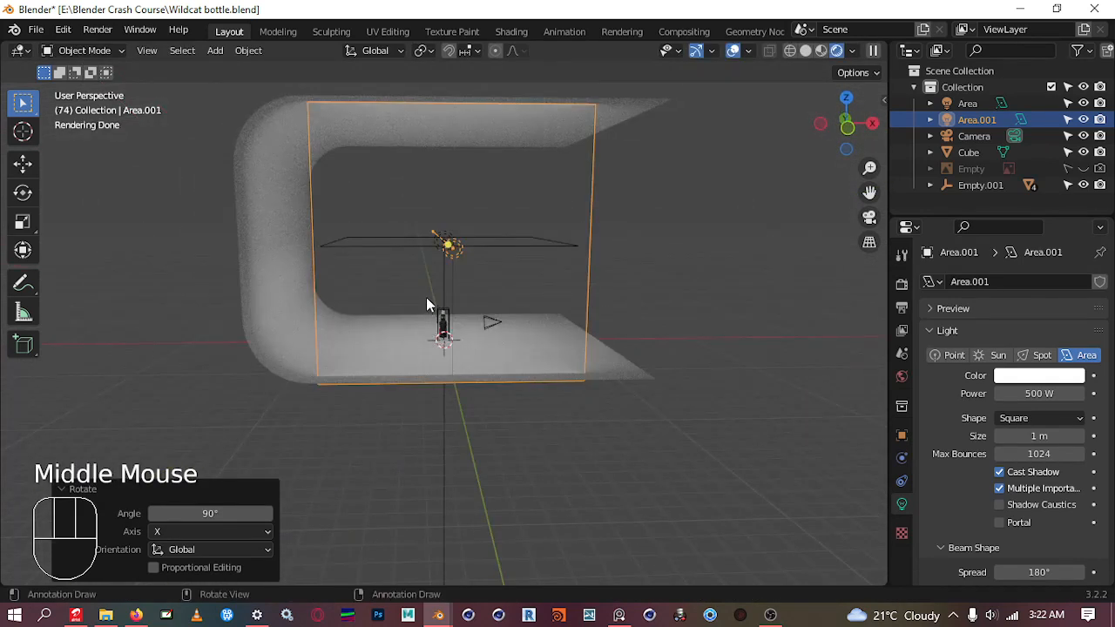
key(s)
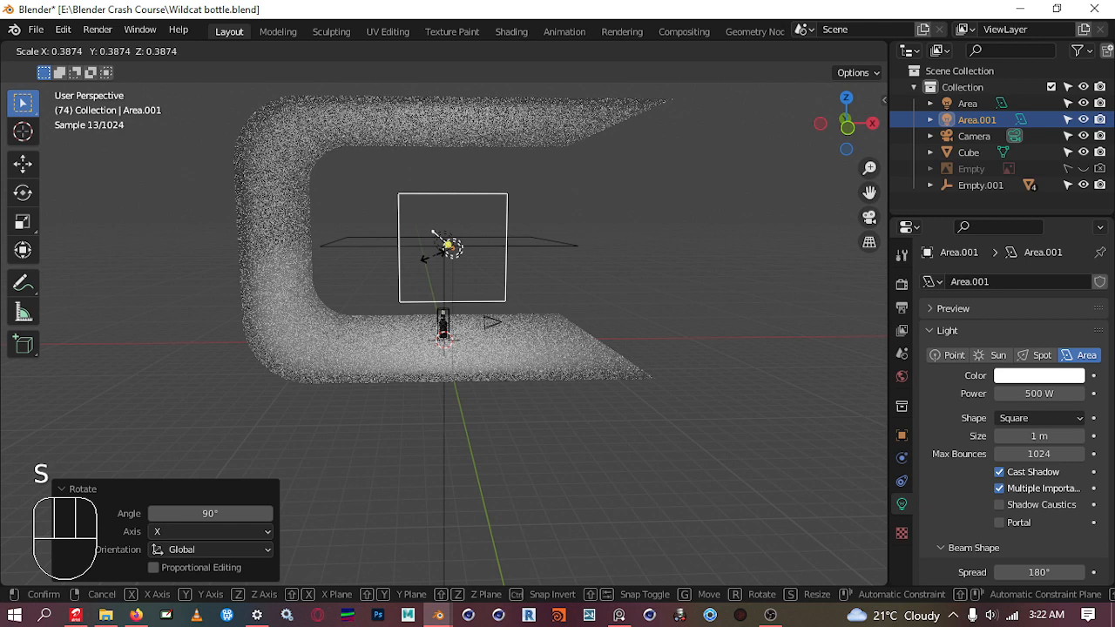
click(437, 258)
key(g)
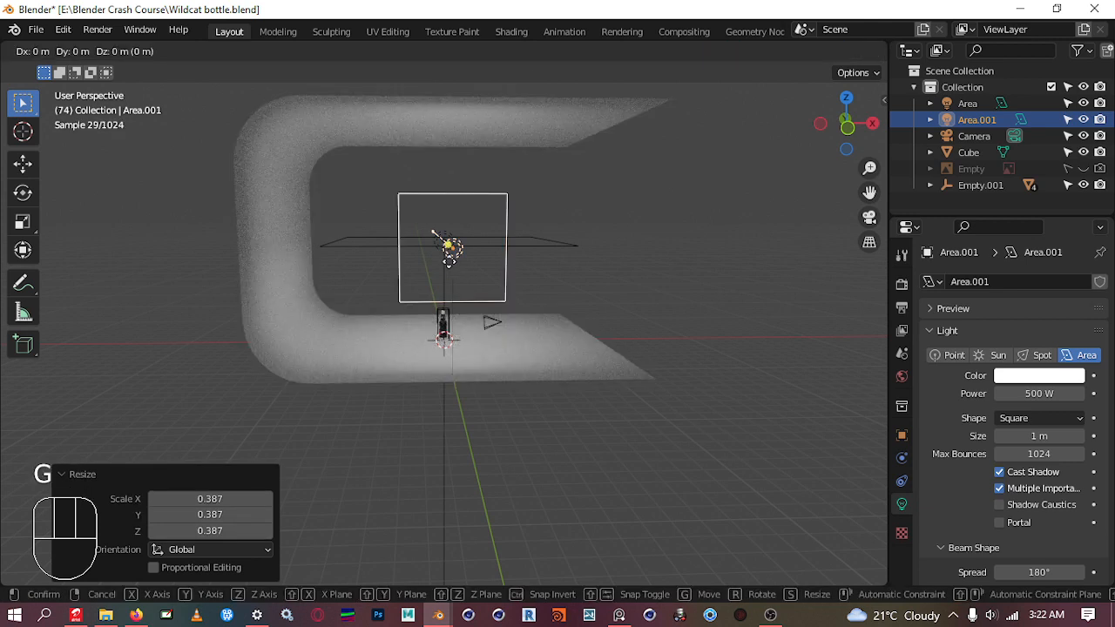
key(z)
click(477, 349)
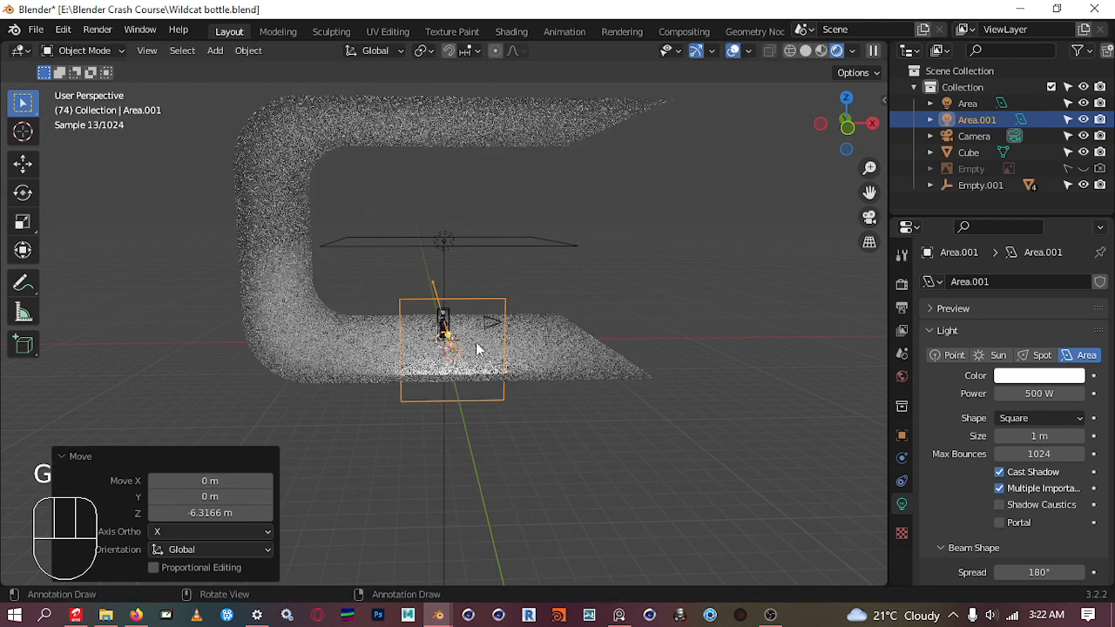
Shrink the side light further, scaling it uniformly by about 0.511
middle_drag(477, 349, 438, 325)
scroll(438, 324, up, 4)
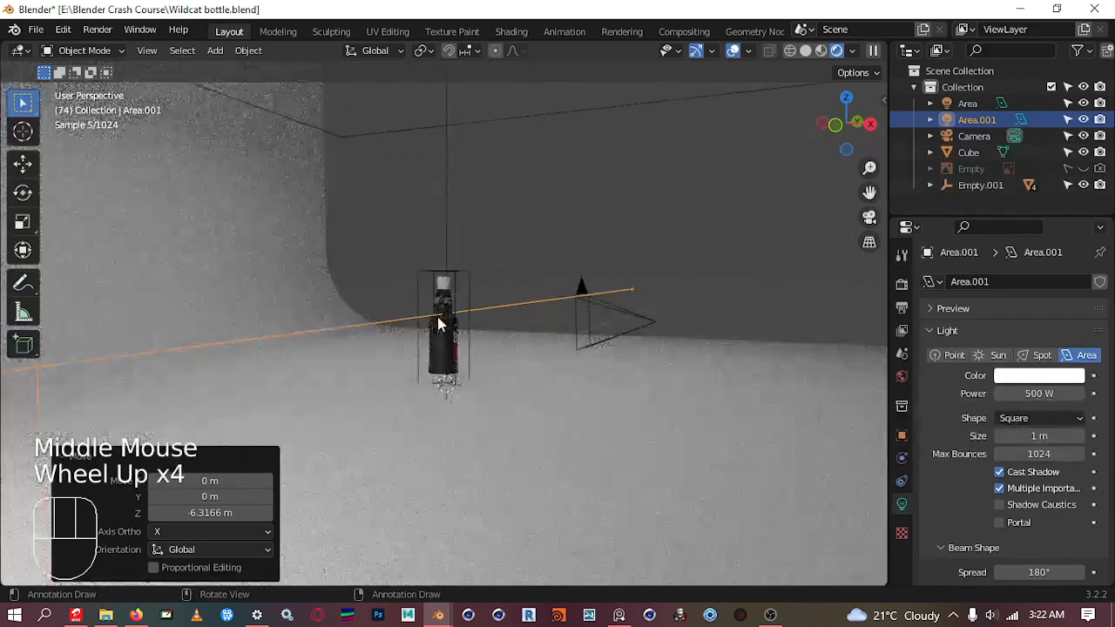
scroll(440, 318, down, 3)
middle_drag(441, 318, 447, 347)
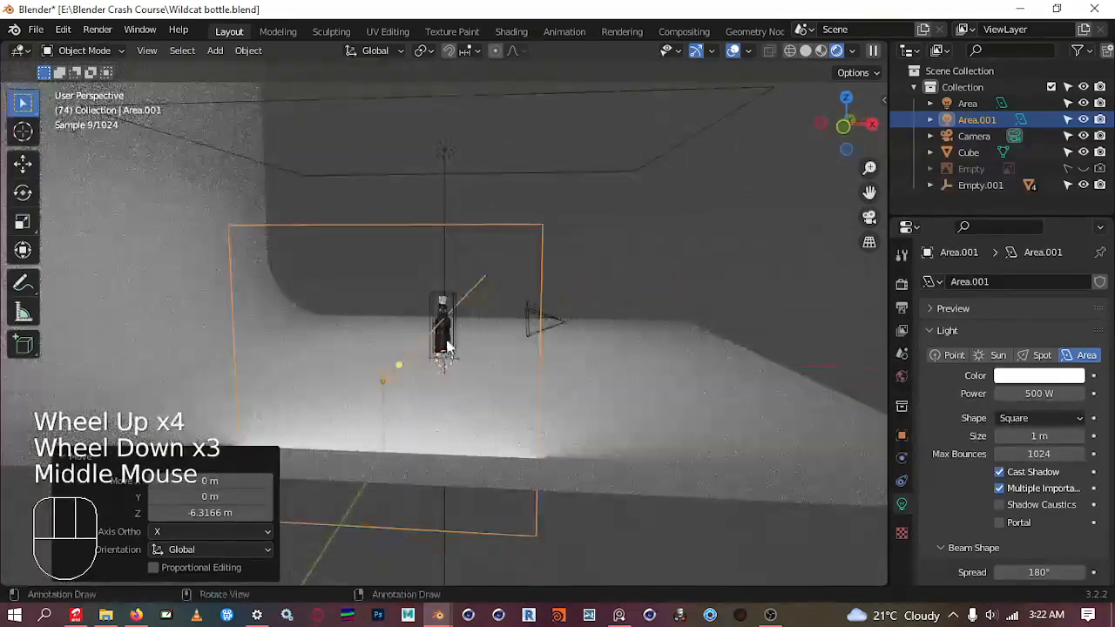
key(s)
click(398, 369)
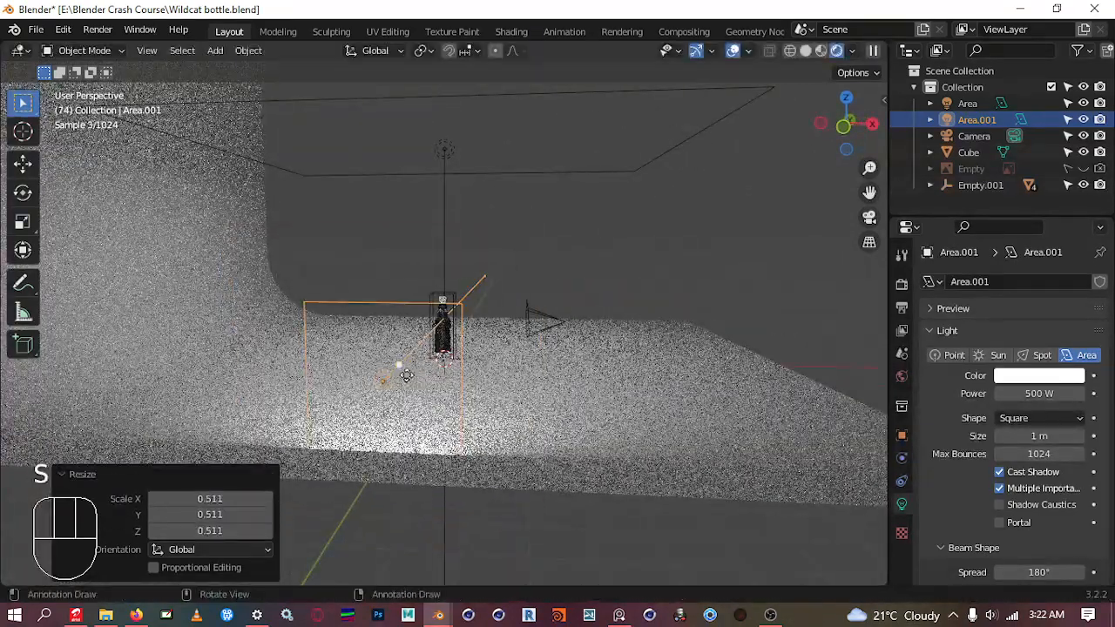
Raise the side light about 0.408 m along Z
middle_drag(398, 369, 518, 367)
key(g)
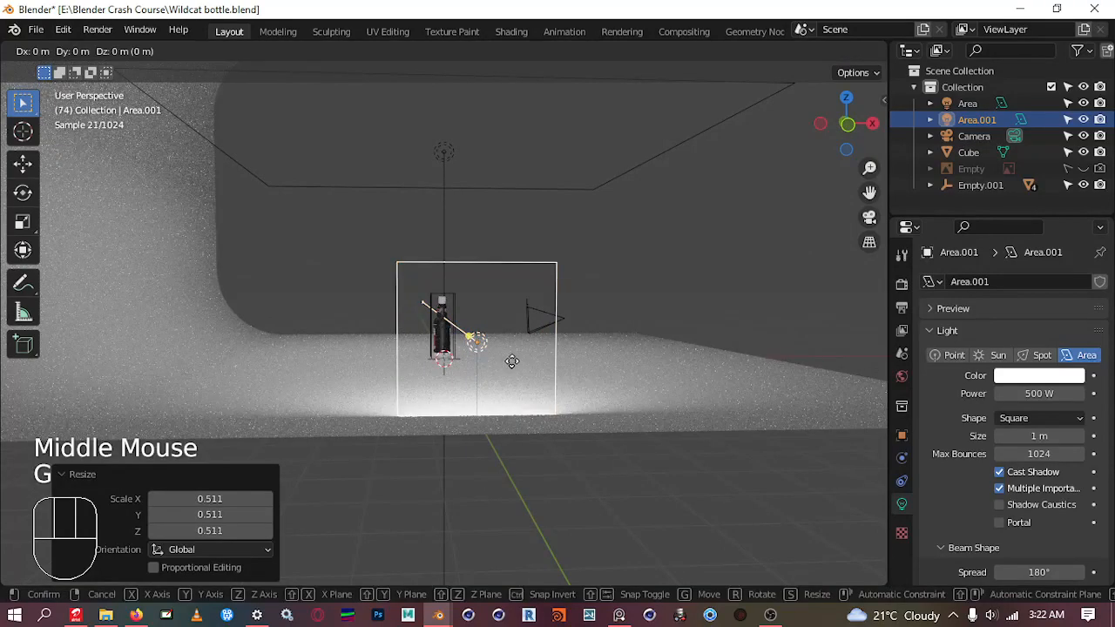
key(z)
click(508, 340)
Move the side light about 4.883 m along Y, closer to the bottle
middle_drag(508, 341, 418, 425)
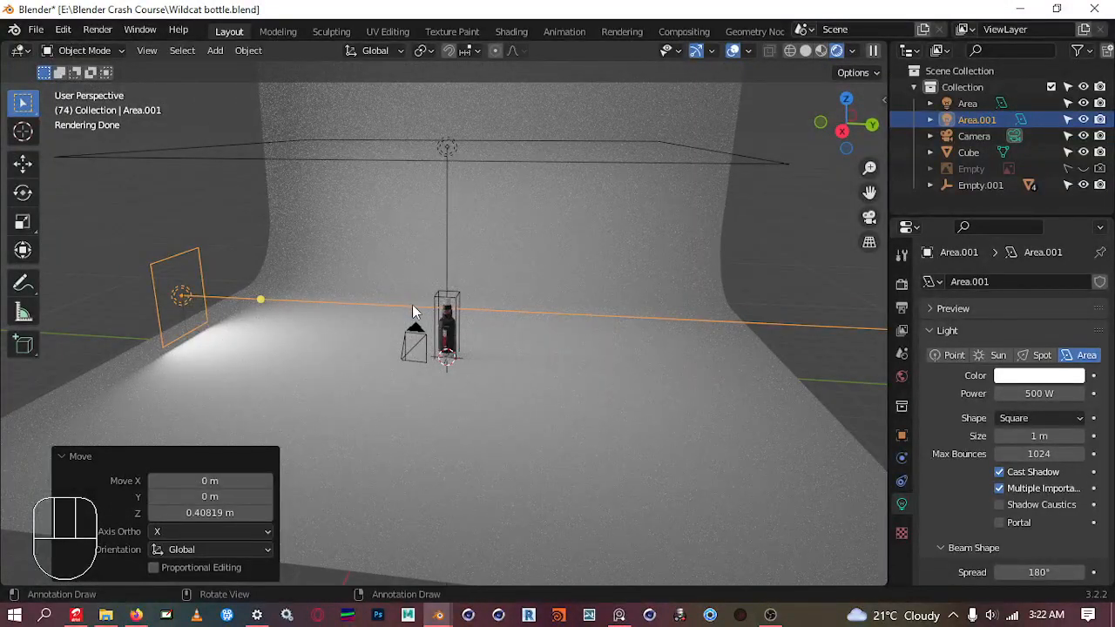
key(g)
key(x)
key(y)
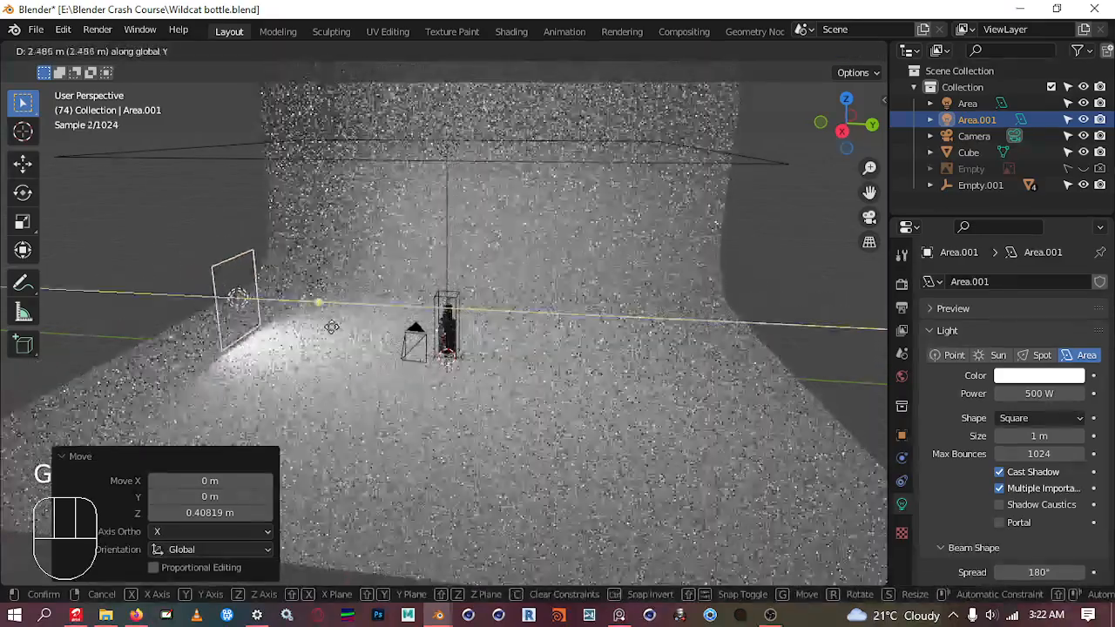
click(374, 346)
Duplicate the side light and move the copy about 12.616 m along Y to the opposite side of the bottle
middle_drag(323, 351, 266, 346)
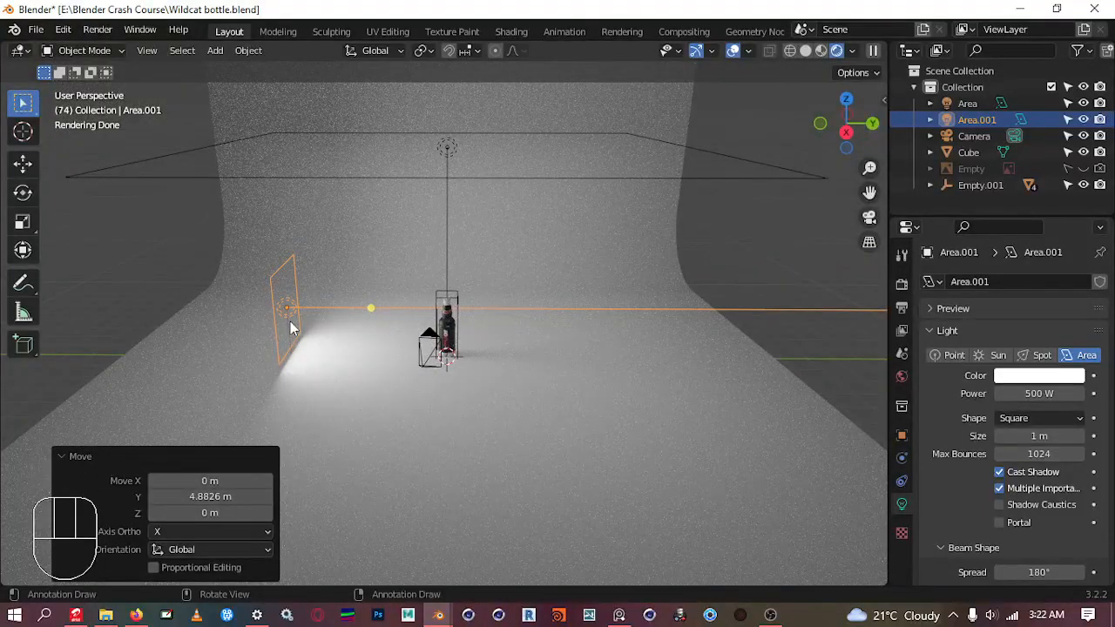
key(shift+d)
right_click(431, 348)
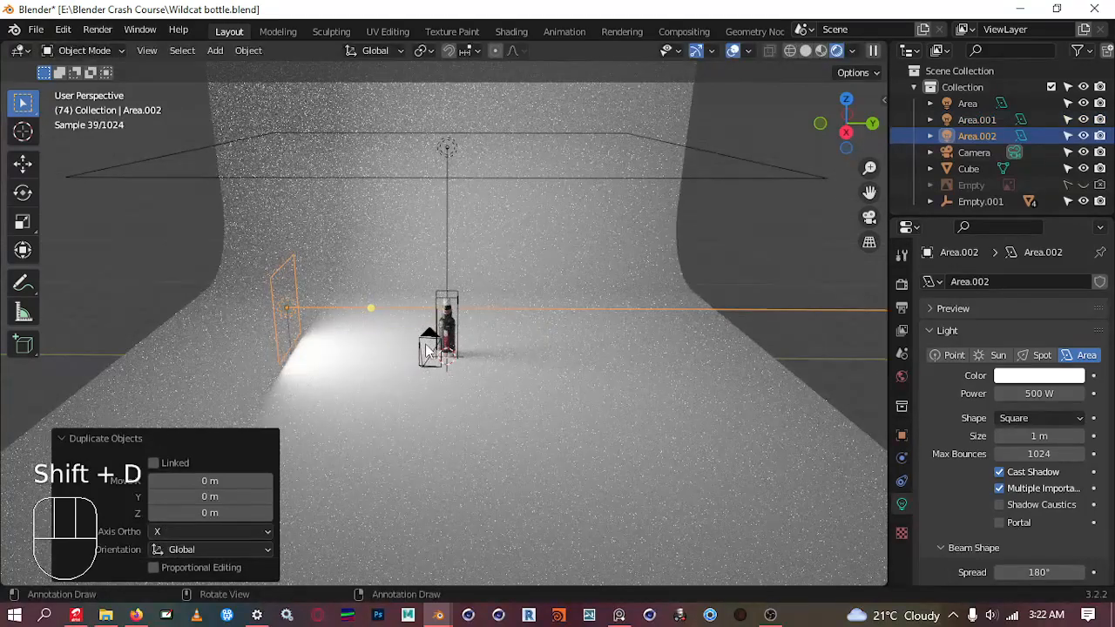
key(g)
key(y)
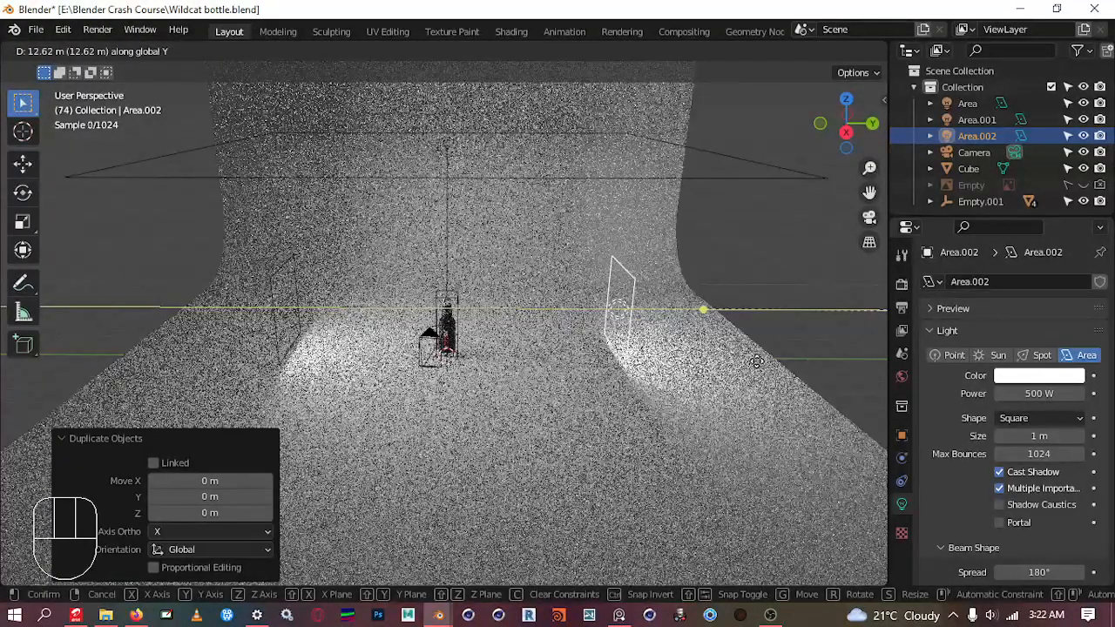
click(757, 361)
Rotate the second side light 90180° about Z, equivalent to a half turn, to face the bottle, and check the lighting through the camera
key(r)
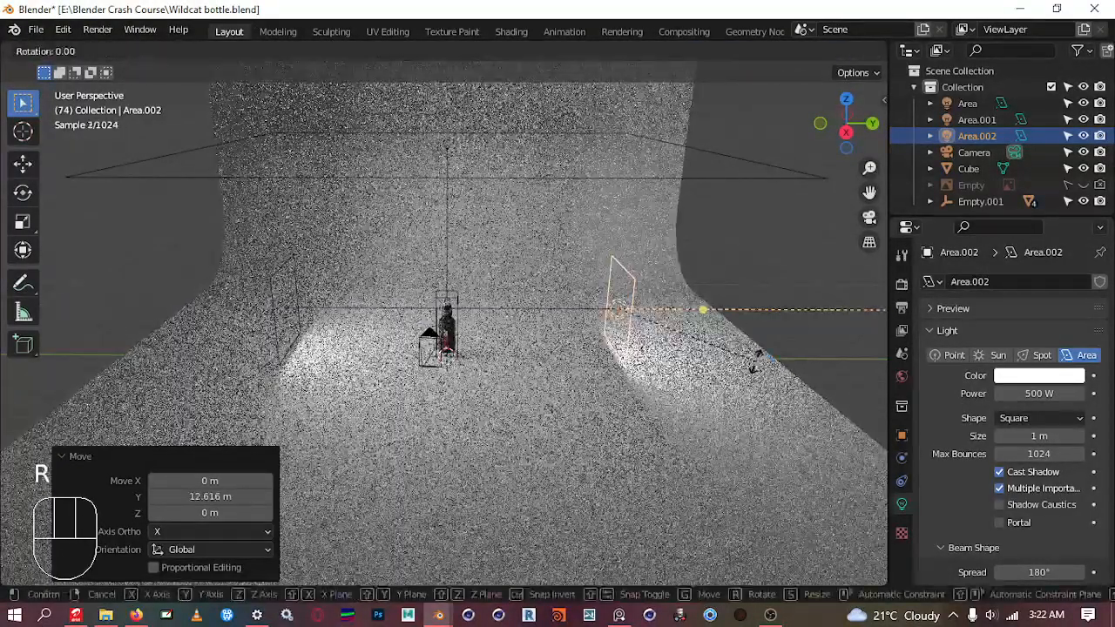
key(z)
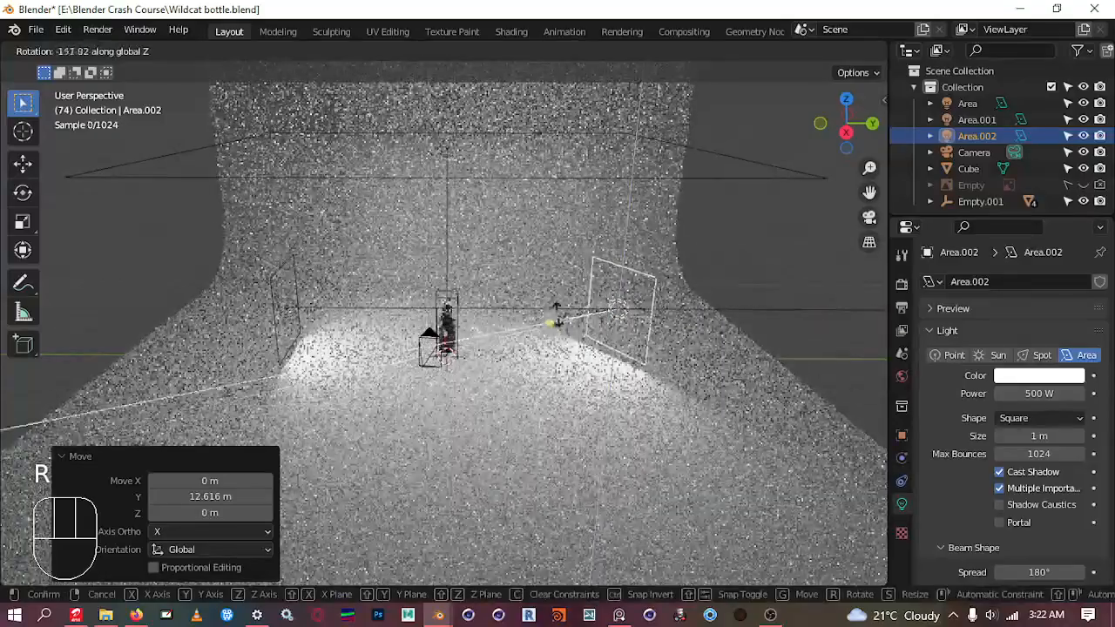
text(90)
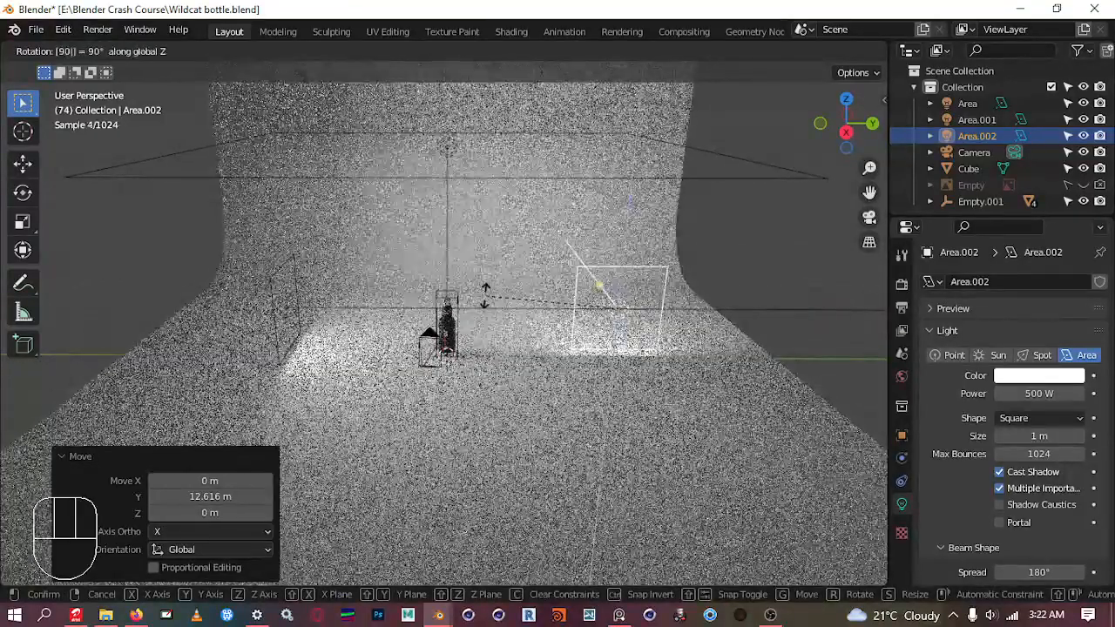
text(180)
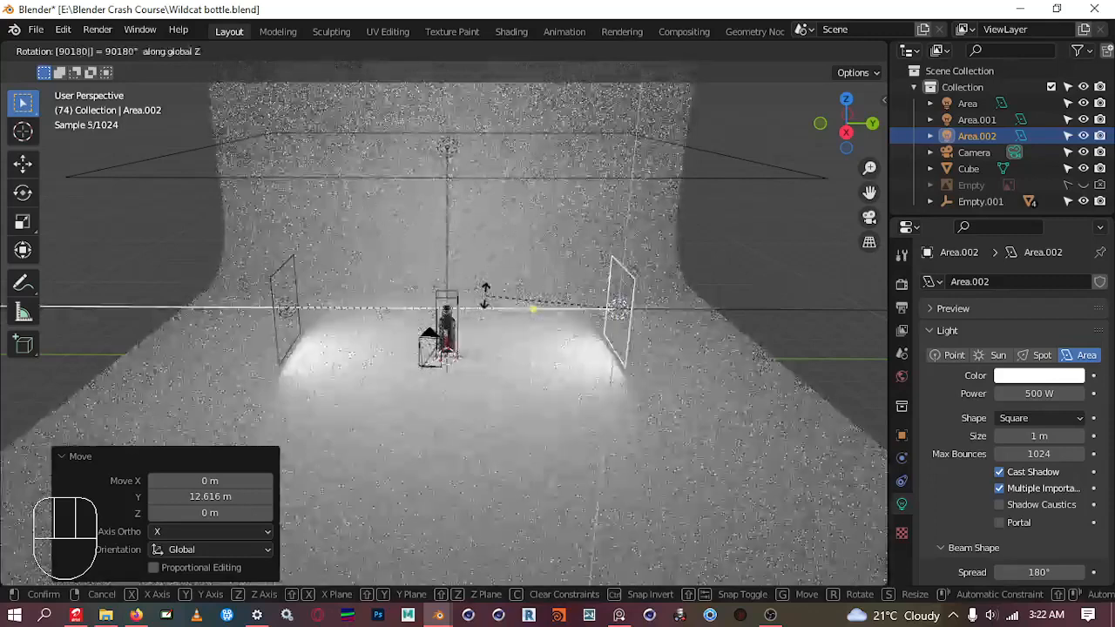
key(Return)
middle_drag(552, 349, 472, 359)
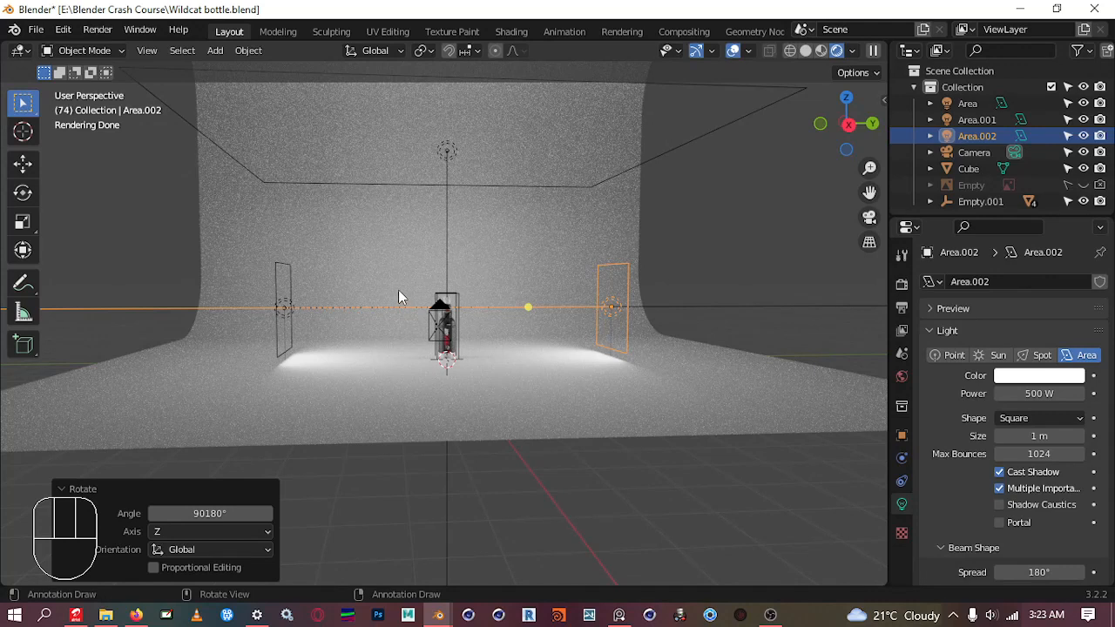
key(KP_0)
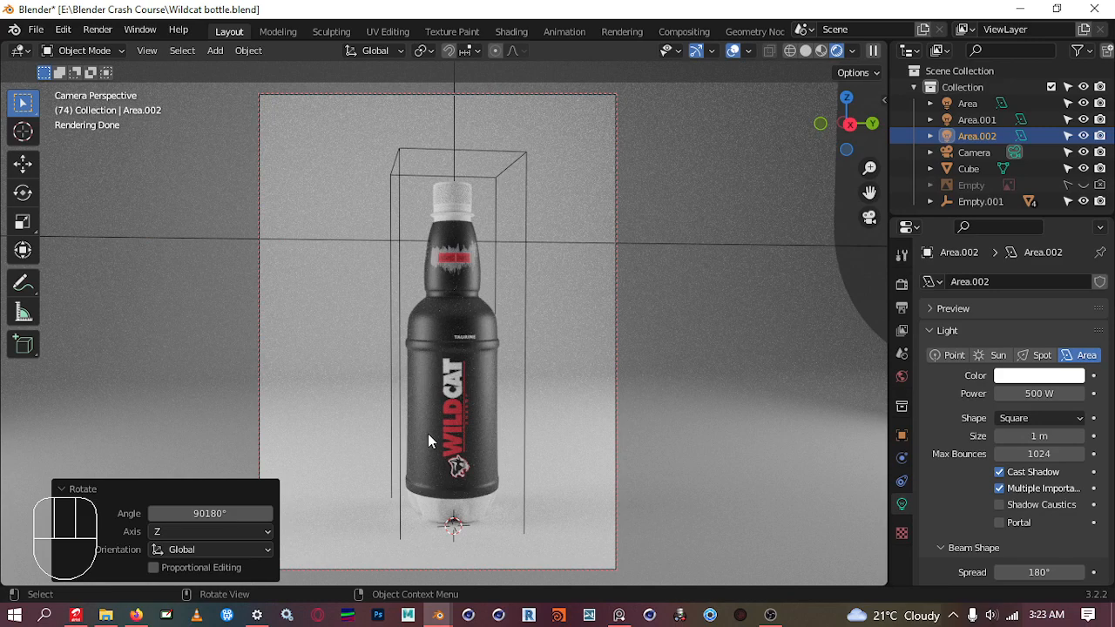
Leave the camera view, duplicate the second side light, and move the copy about 8.436 m along X, past the camera
key(KP_0)
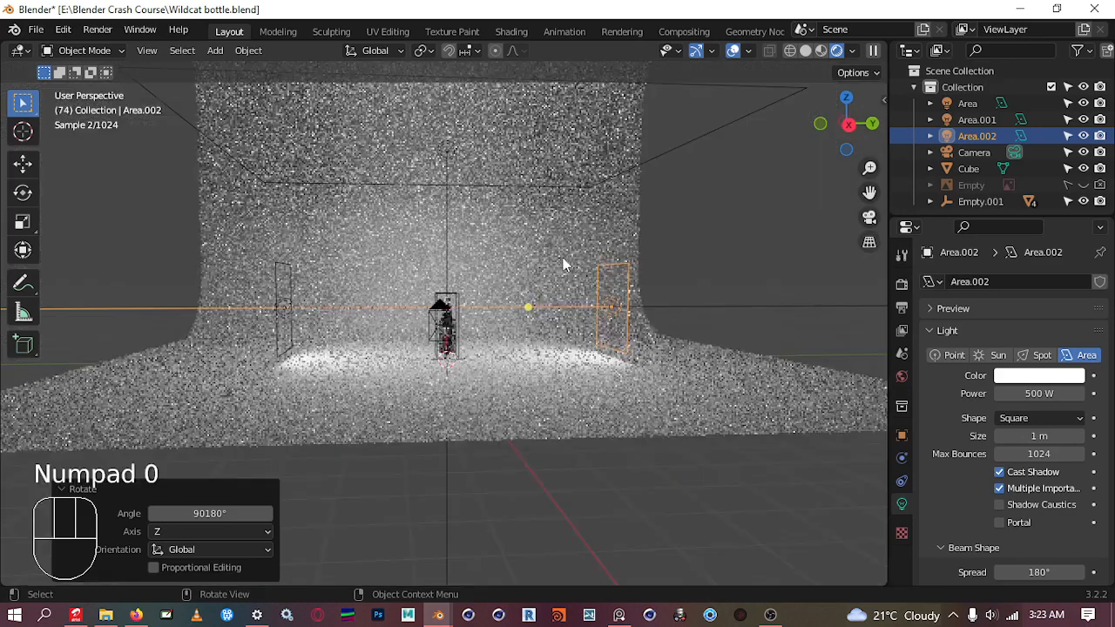
scroll(477, 239, down, 2)
middle_drag(477, 238, 493, 333)
scroll(613, 345, up, 2)
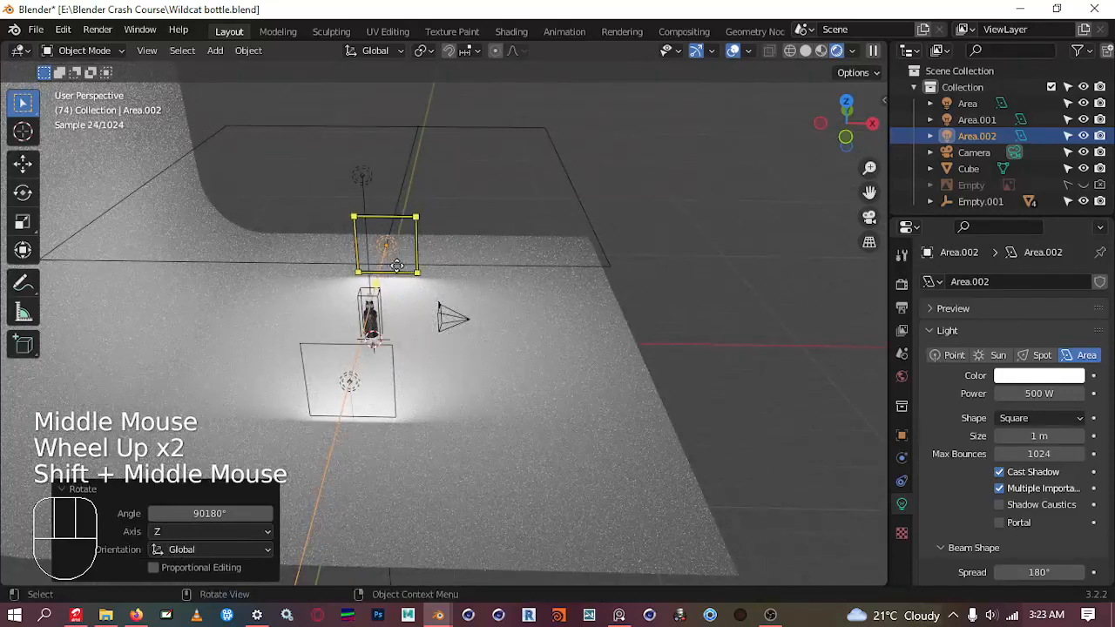
key(shift+d)
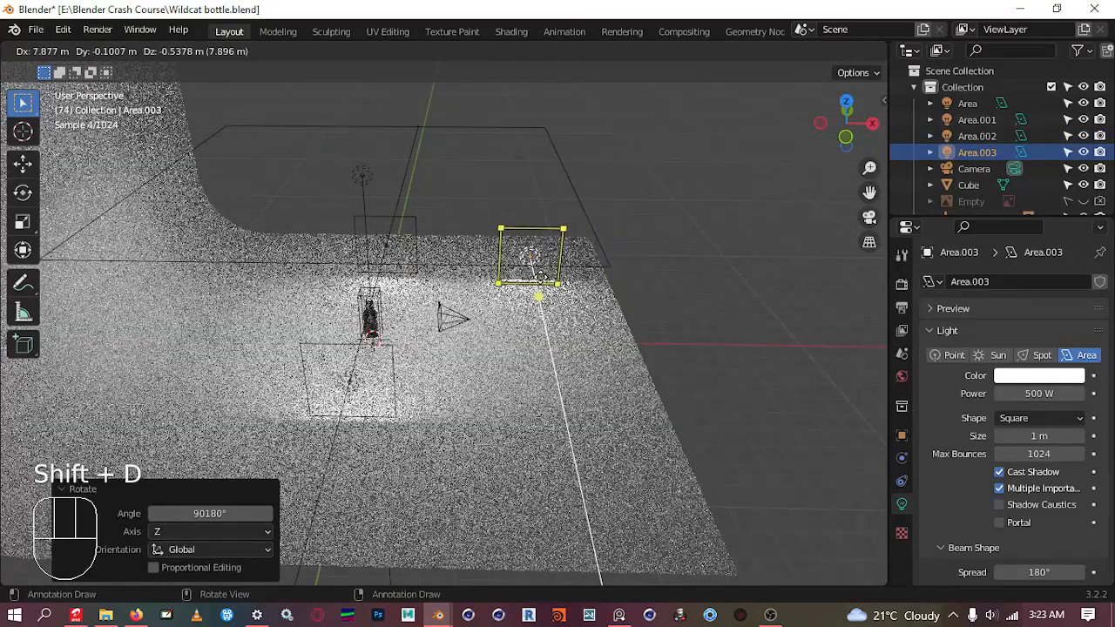
key(x)
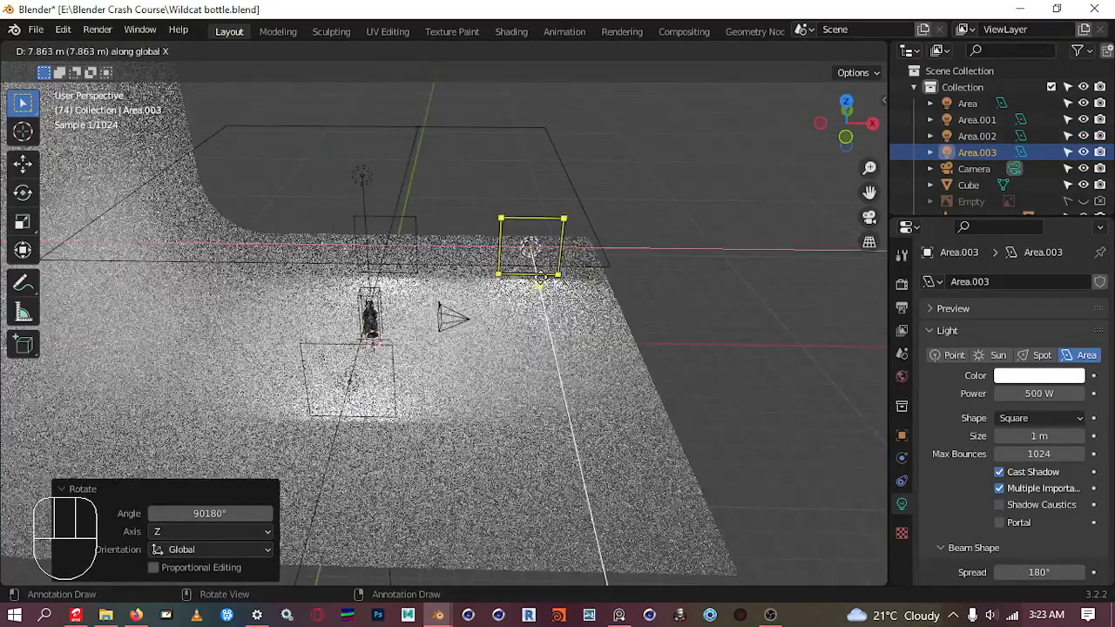
click(551, 274)
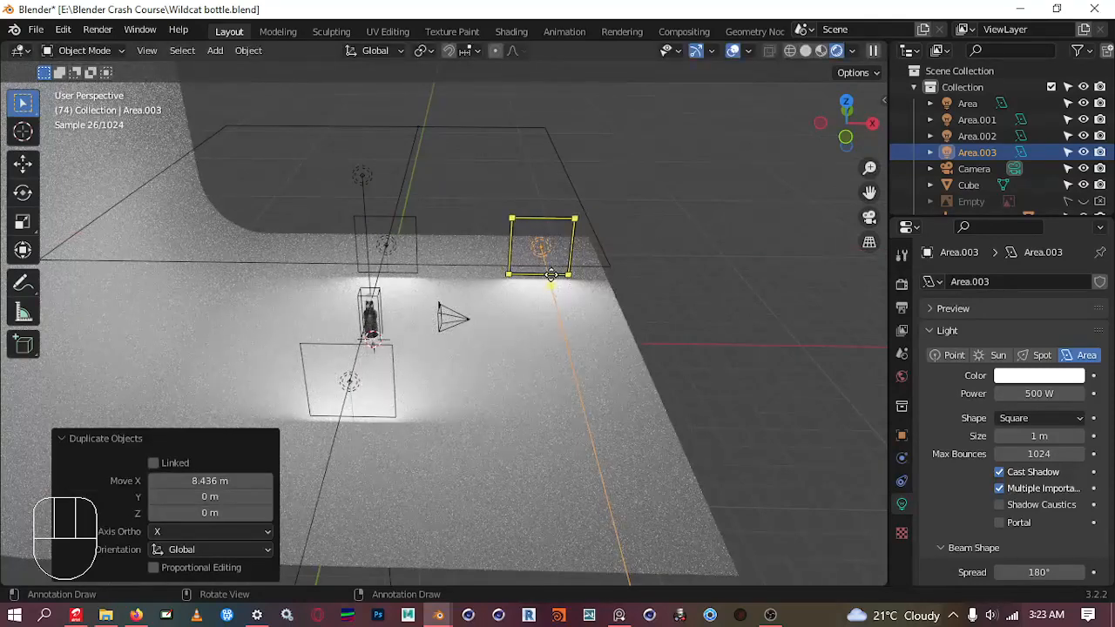
Rotate the duplicated light -9090° about Z, equivalent to -90°, so it faces the bottle from the front
key(r)
key(z)
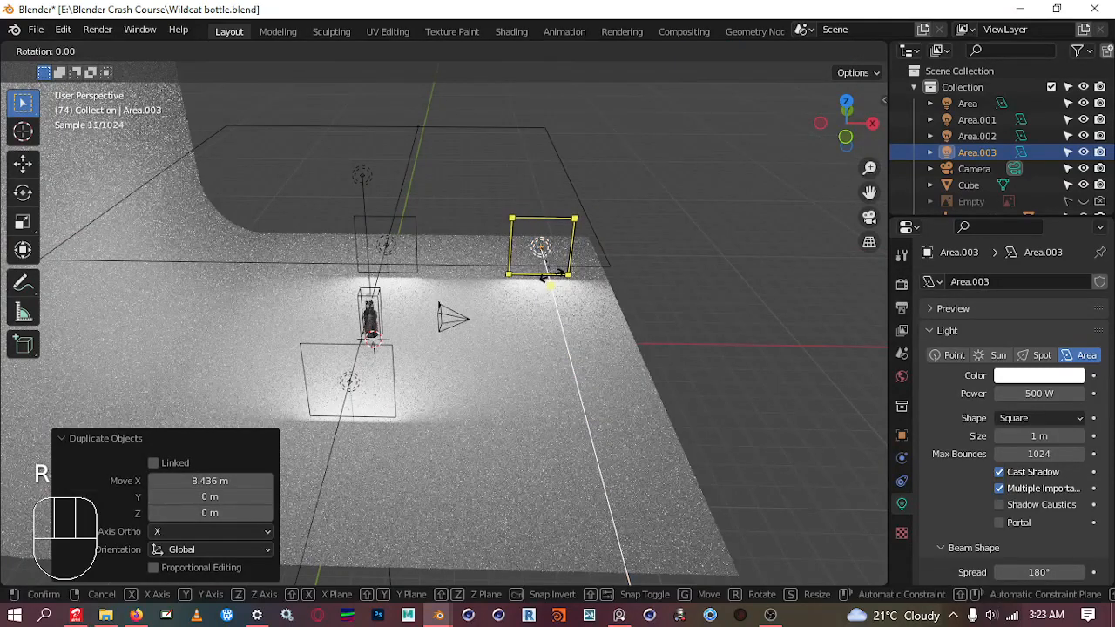
text(90)
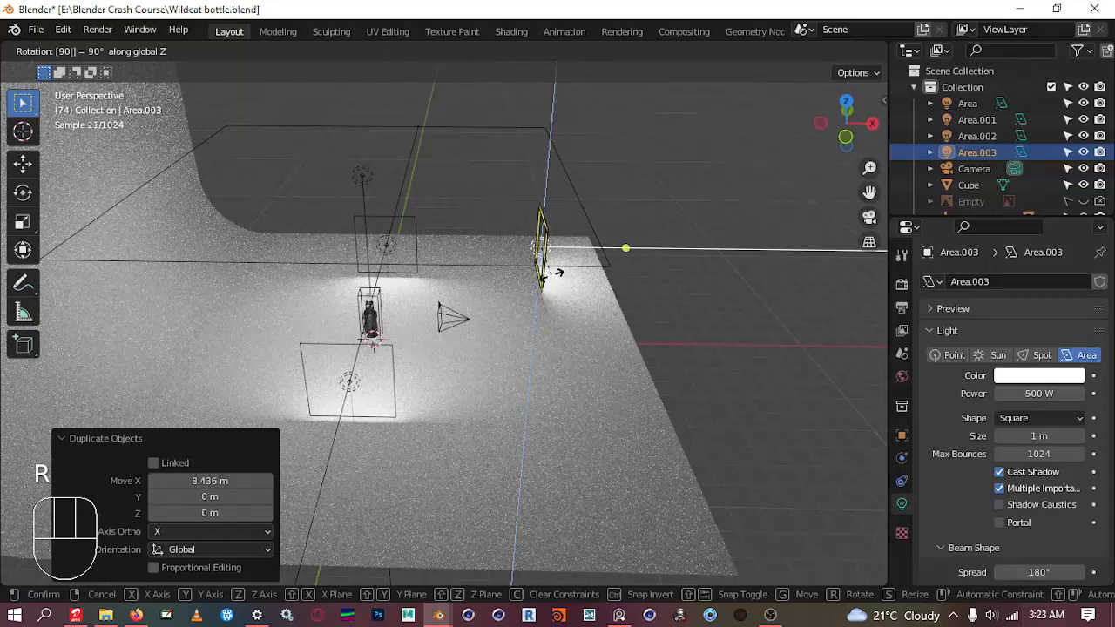
text(-90)
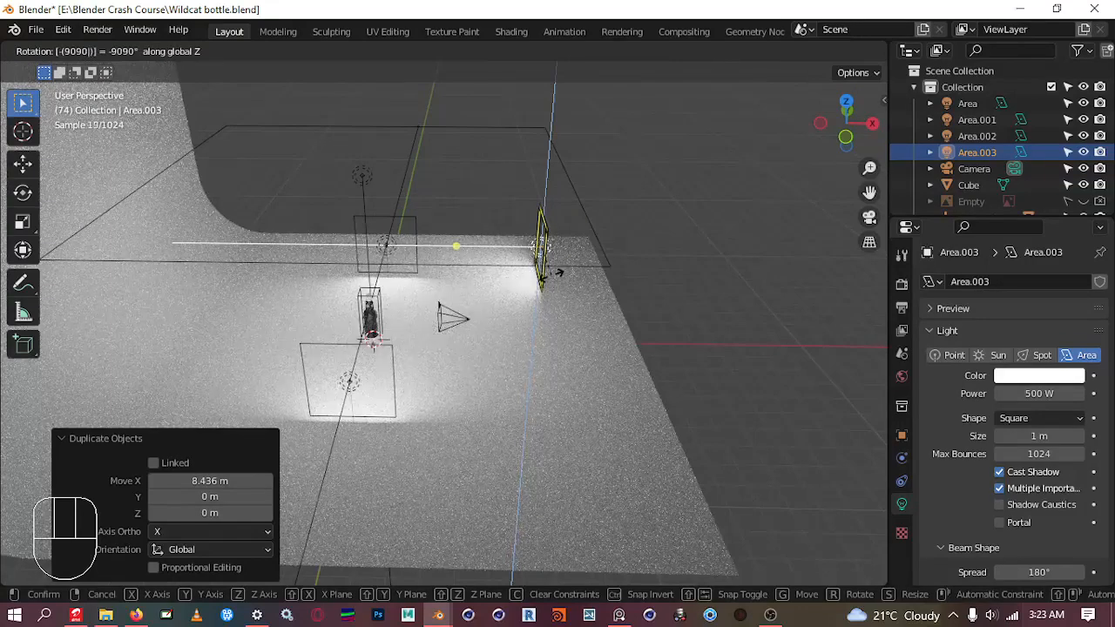
key(Return)
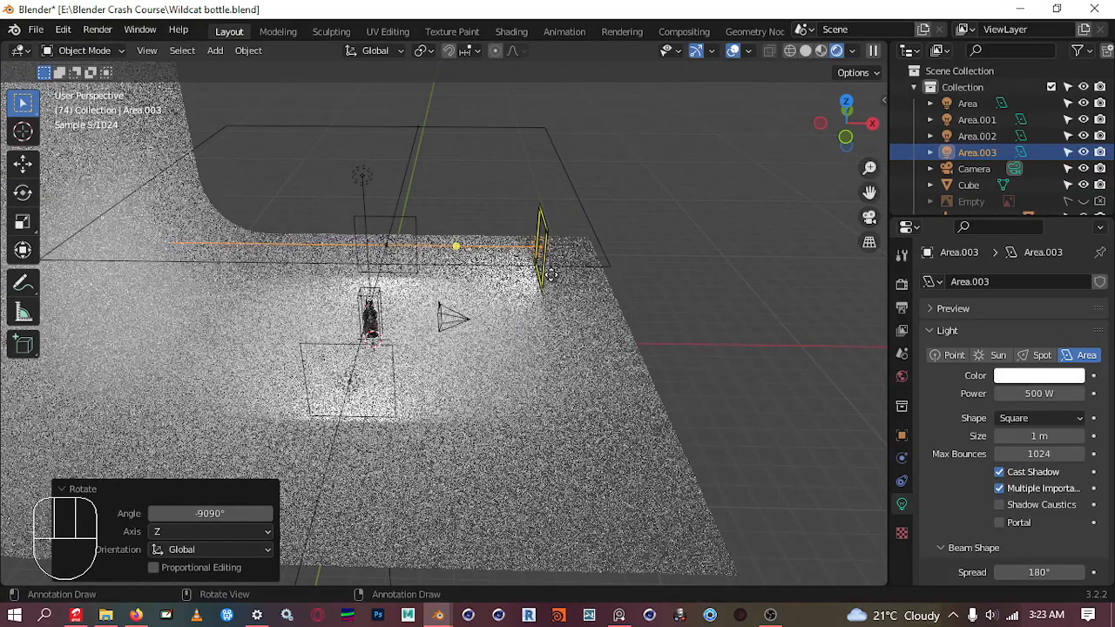
Move the front light about -7.667 m along Y, towards the bottle's centre line
key(g)
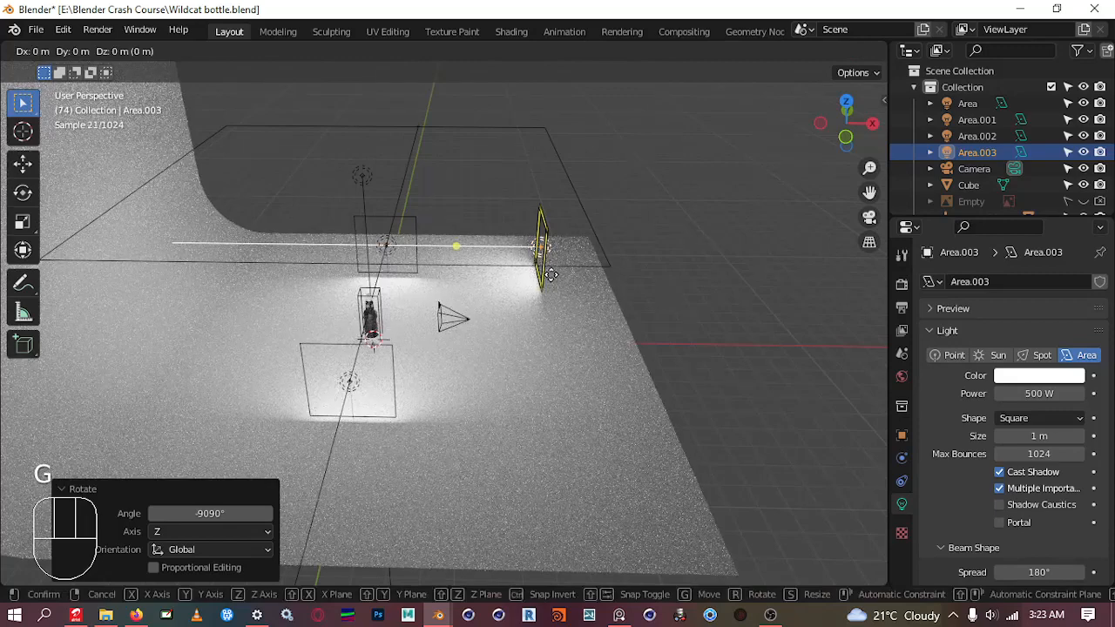
key(x)
key(y)
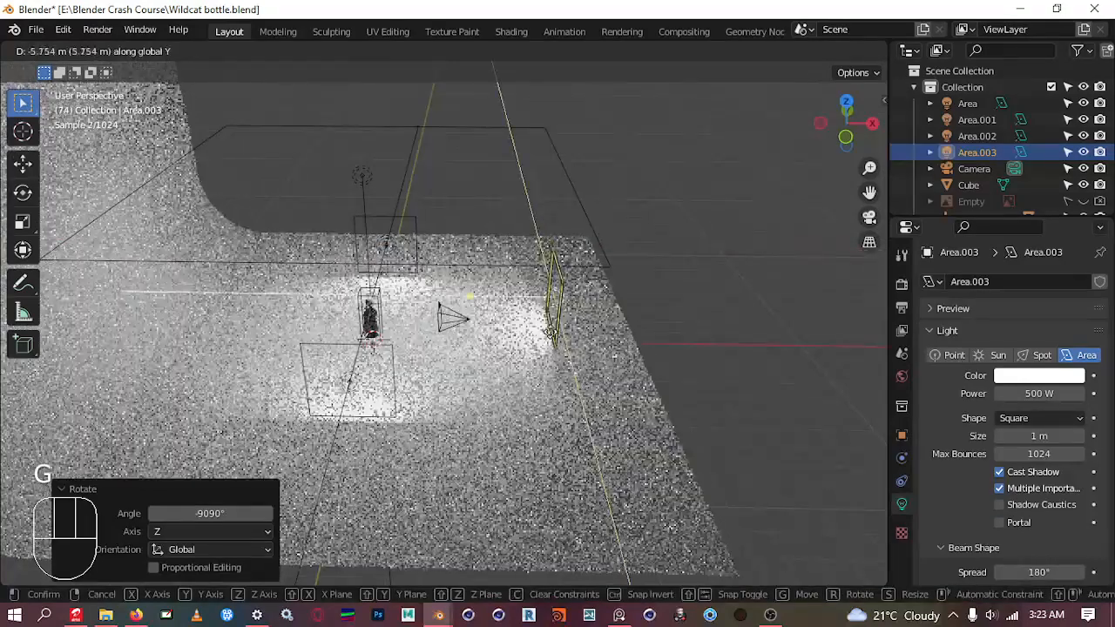
click(555, 350)
Fine-tune the front light by moving it about 1.169 m along Y to line it up with the bottle
middle_drag(554, 351, 542, 388)
scroll(559, 351, up, 2)
middle_drag(560, 351, 769, 248)
key(g)
key(y)
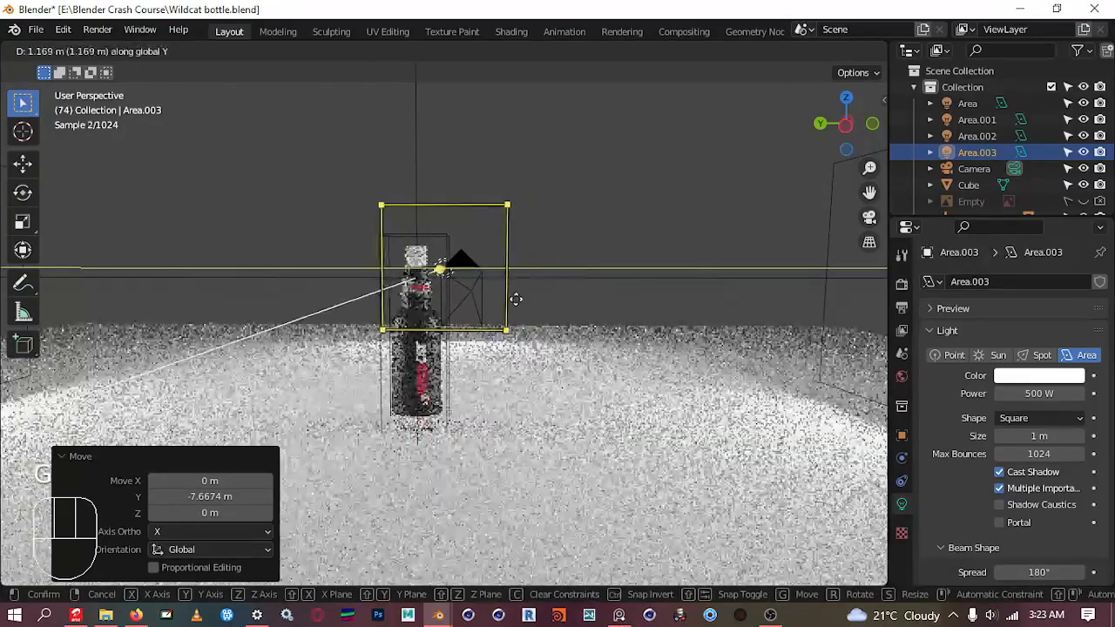
click(514, 297)
middle_drag(514, 299, 218, 304)
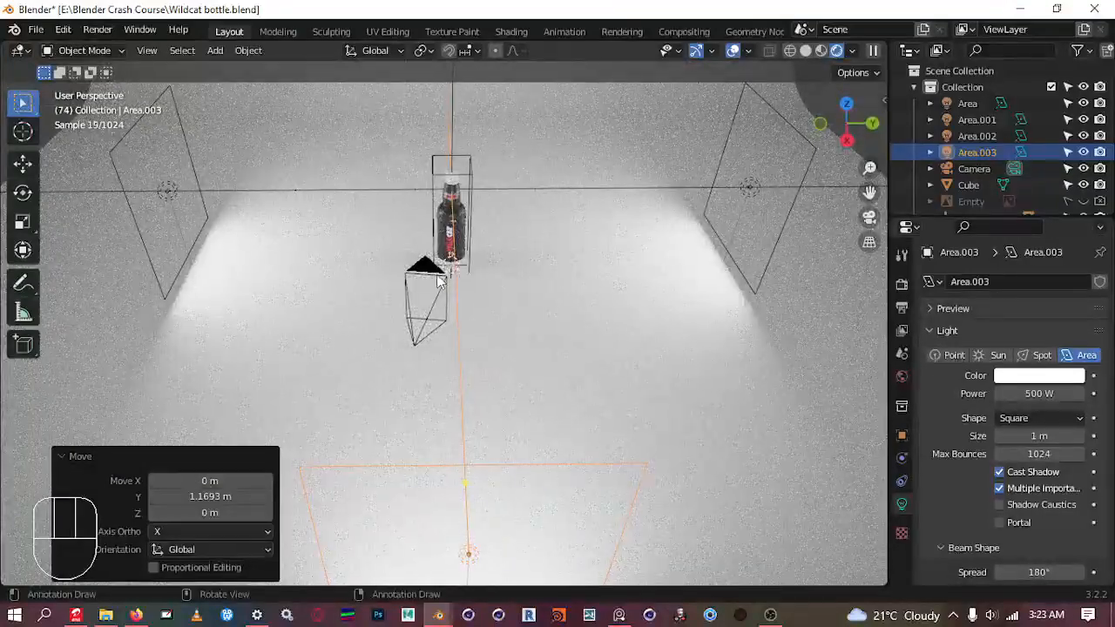
Check the bottle's lighting through the camera and select the curved backdrop
key(KP_0)
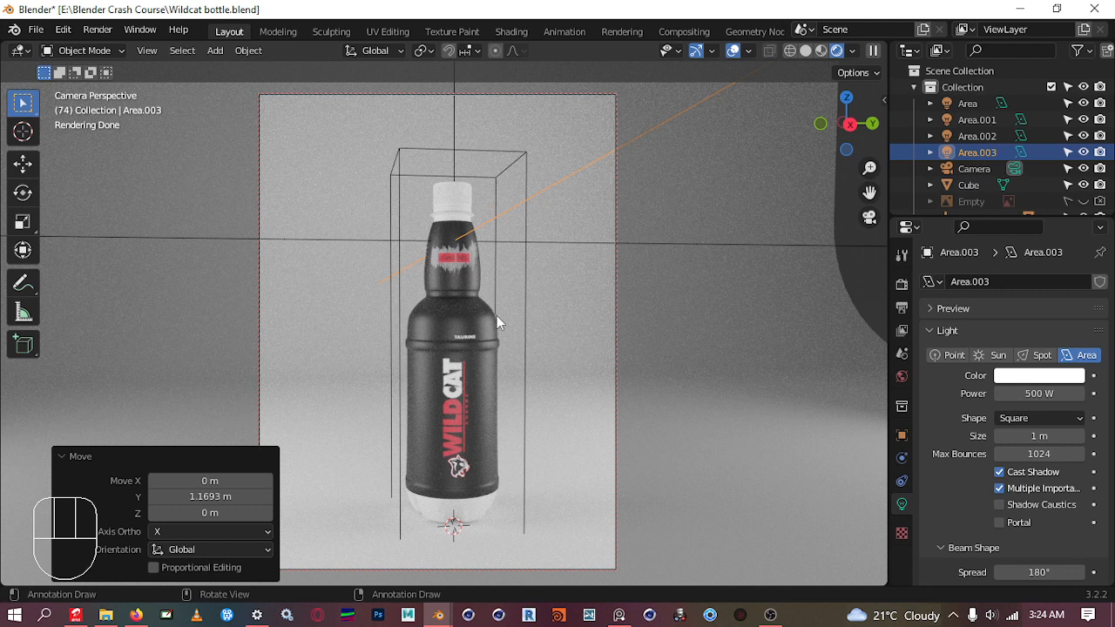
click(548, 298)
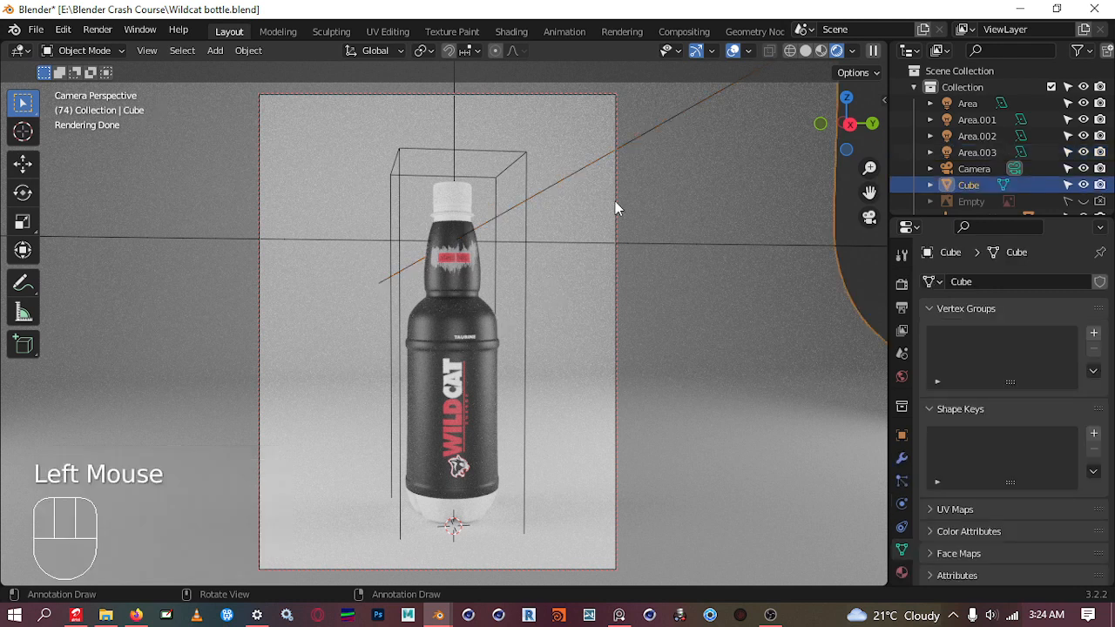